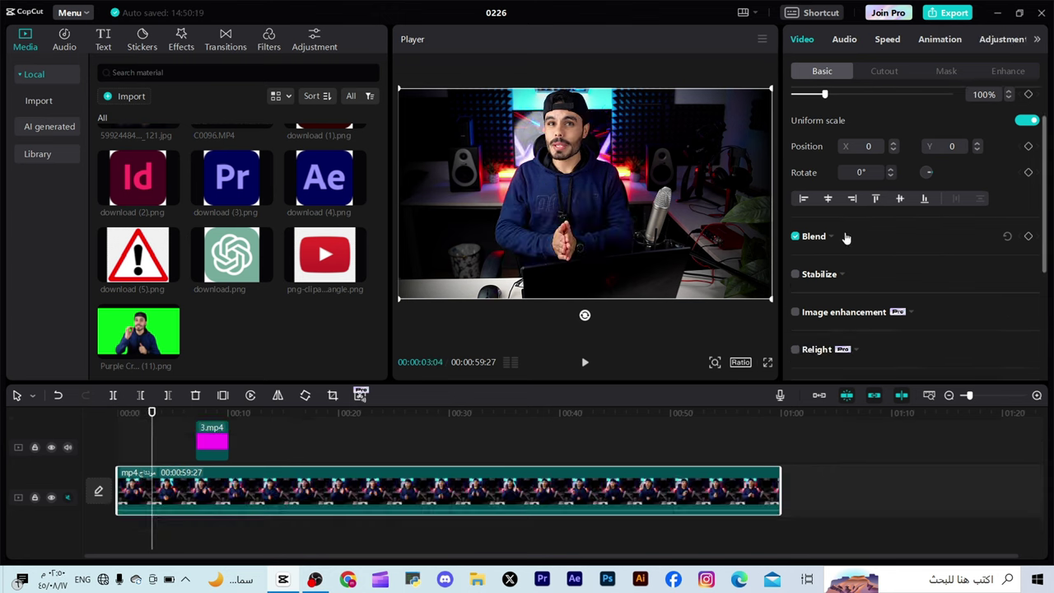
# Step: Expand the Blend settings of the main video clip
pyautogui.scroll(1, 846, 239)
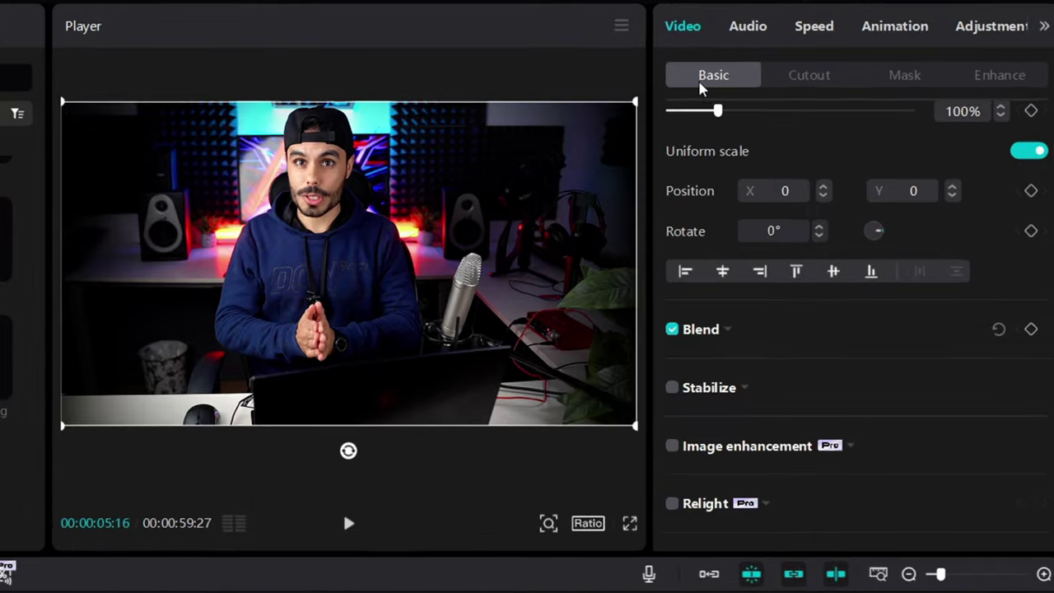
pyautogui.scroll(2, 788, 296)
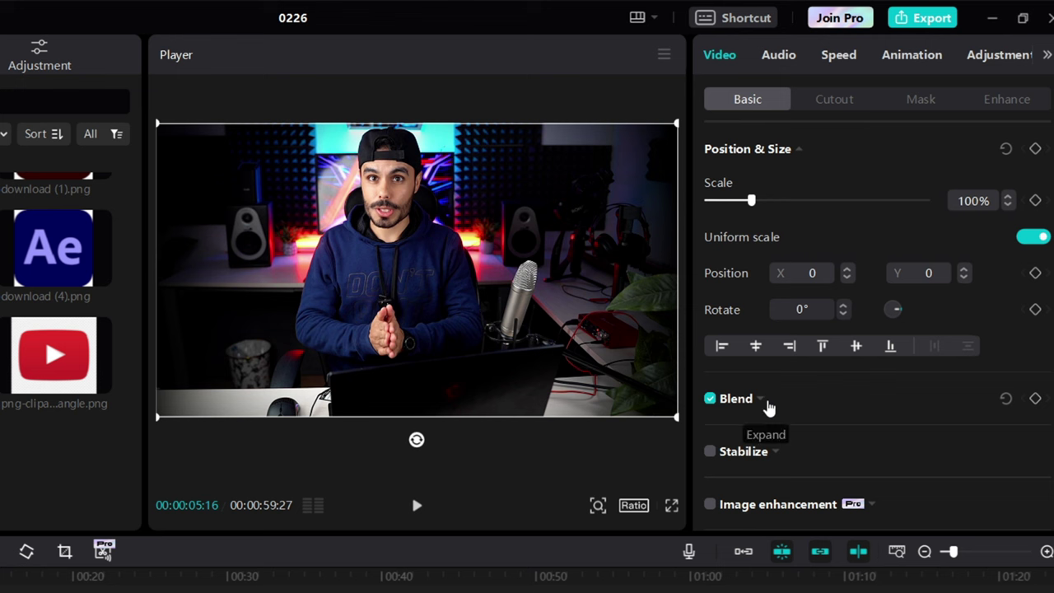
pyautogui.click(763, 402)
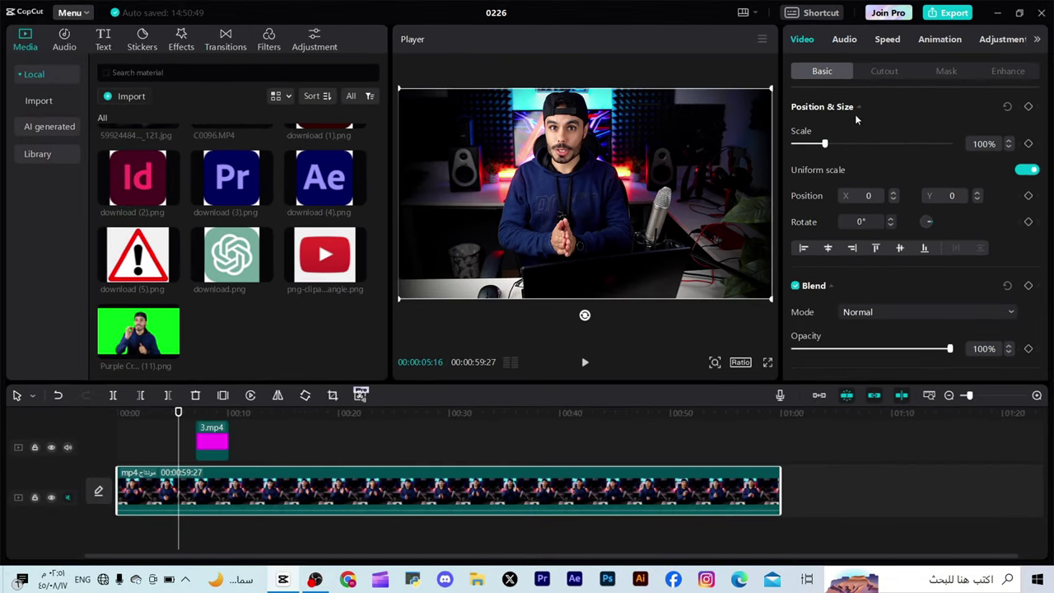
# Step: Delete the 3.mp4 clip from the overlay track above the main video
pyautogui.click(216, 442)
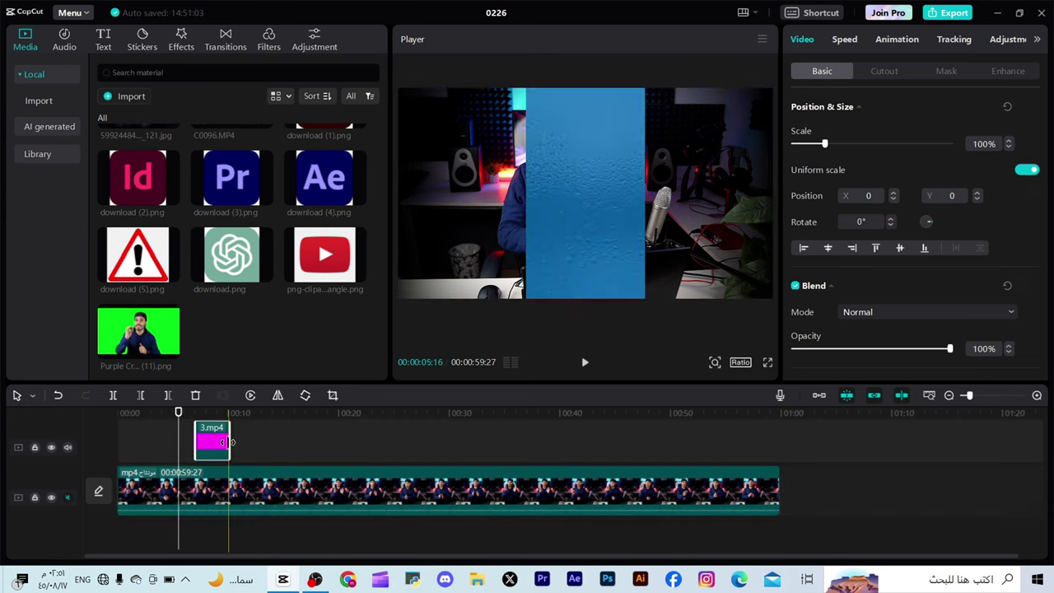
pyautogui.moveTo(220, 441); pyautogui.dragTo(287, 449)
pyautogui.press('Delete')
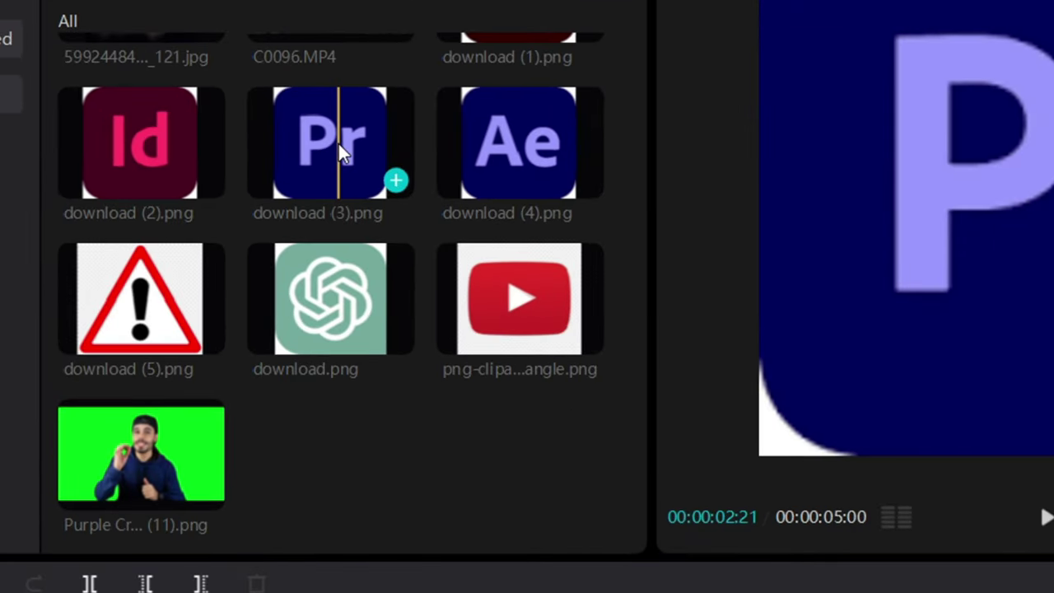
# Step: Add the download (3).png logo to an overlay track above the main video and place the playhead at the clip's start
pyautogui.moveTo(235, 178); pyautogui.dragTo(240, 303)
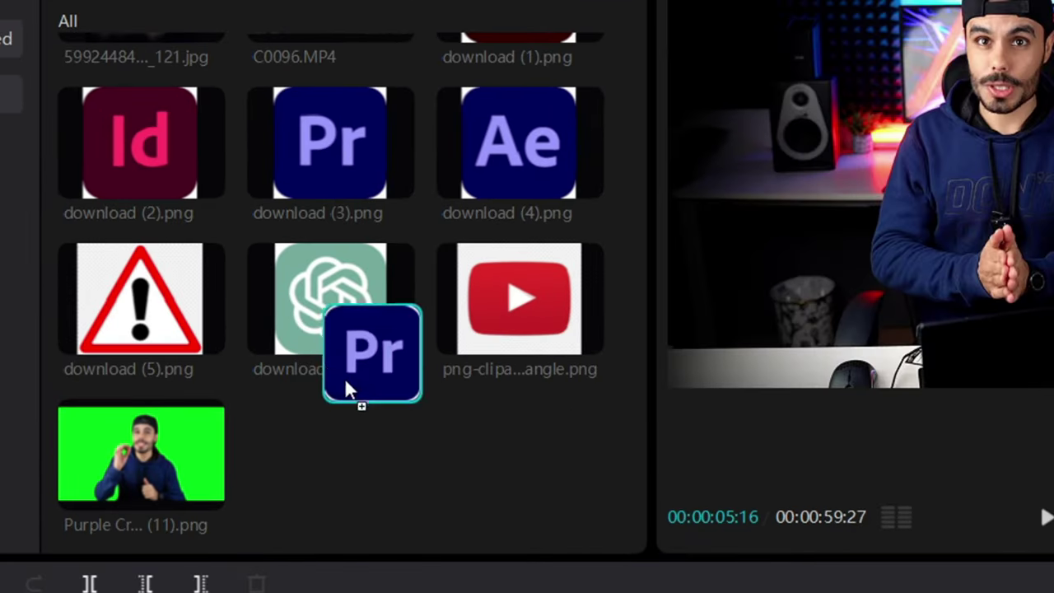
pyautogui.moveTo(345, 391); pyautogui.dragTo(323, 592)
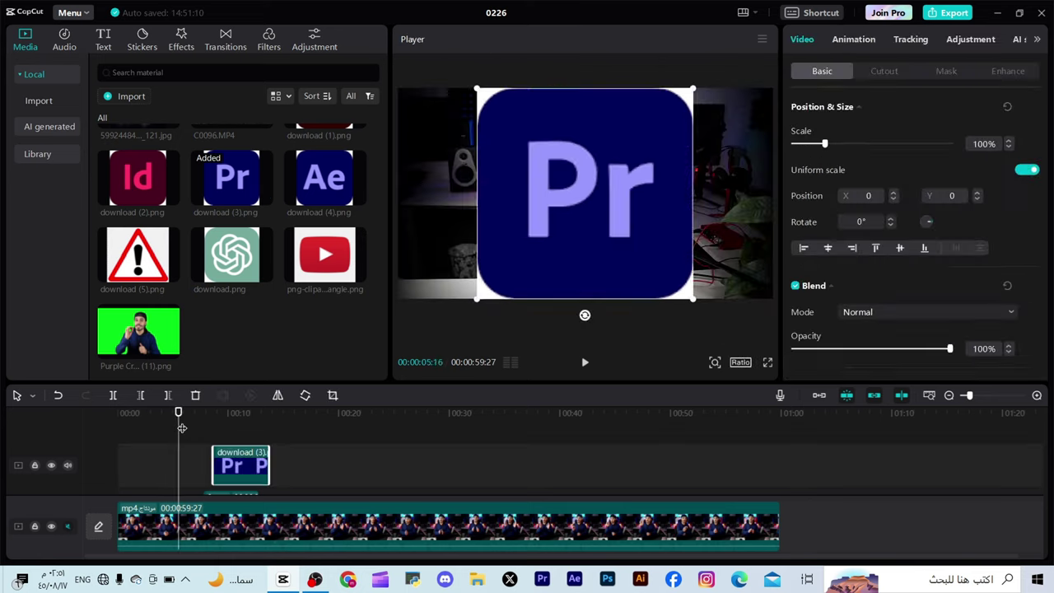
pyautogui.moveTo(181, 427); pyautogui.dragTo(215, 443)
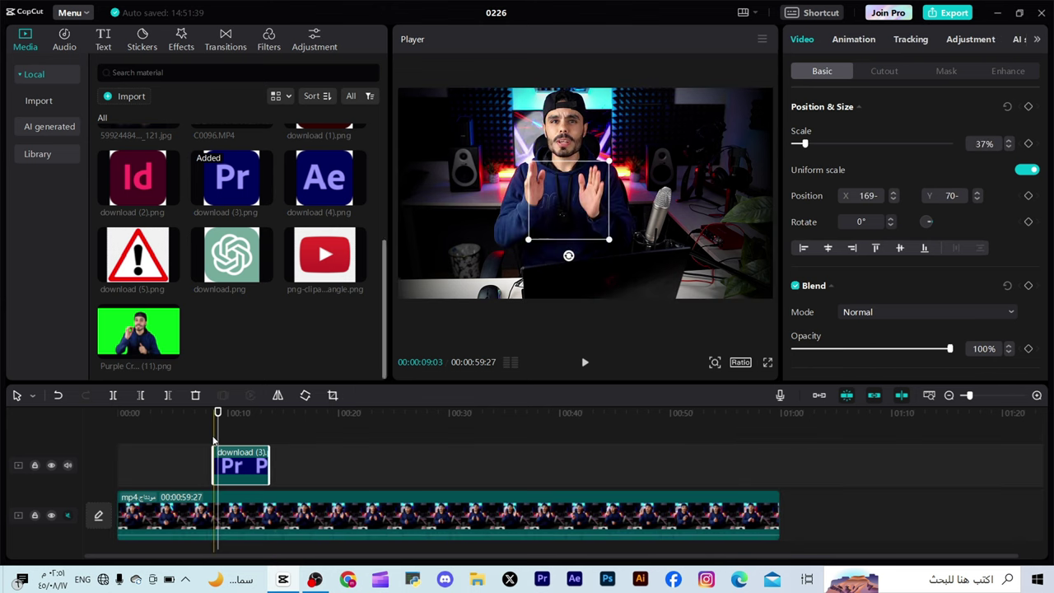
# Step: At 00:00:08:21, place the logo just below the video frame, at about X -105, Y -1554
pyautogui.click(214, 439)
pyautogui.moveTo(560, 220)
pyautogui.mouseDown()
pyautogui.moveTo(574, 333)
pyautogui.moveTo(575, 217)
pyautogui.mouseUp()
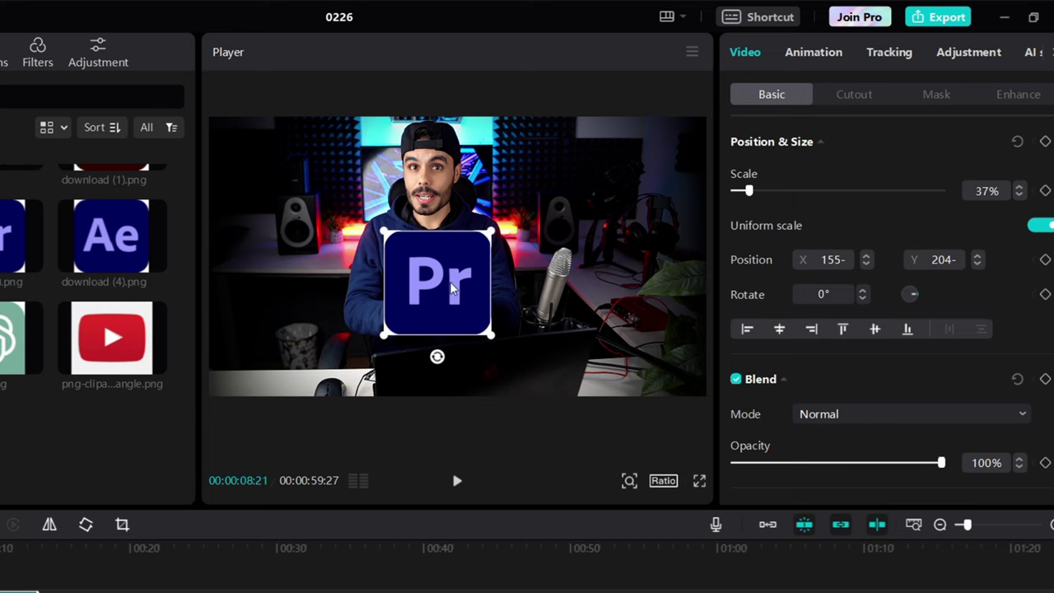
pyautogui.moveTo(463, 275); pyautogui.dragTo(457, 467)
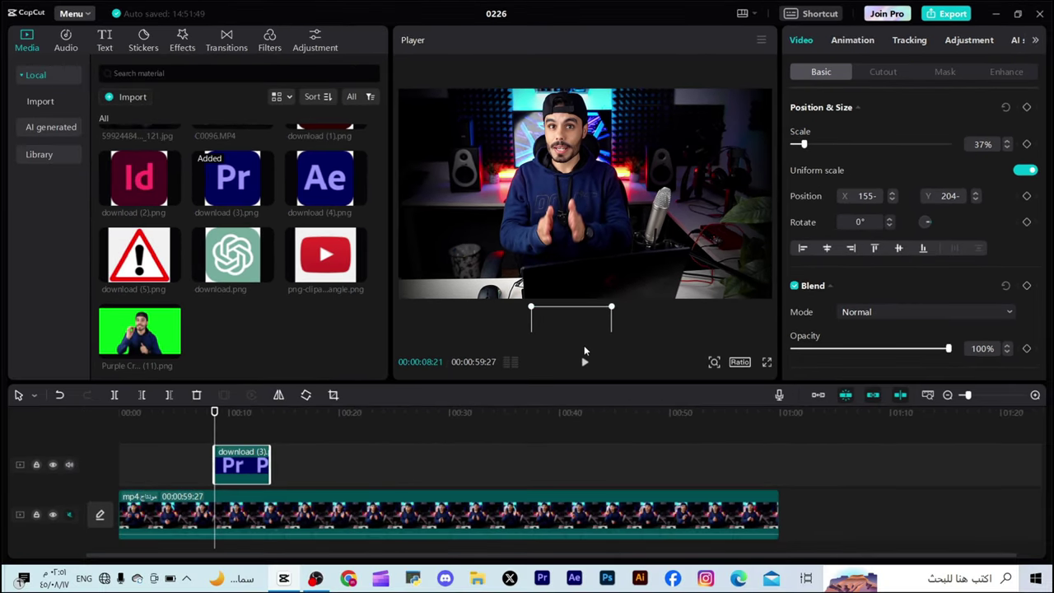
pyautogui.moveTo(584, 351)
pyautogui.mouseDown()
pyautogui.moveTo(582, 306)
pyautogui.moveTo(584, 339)
pyautogui.mouseUp()
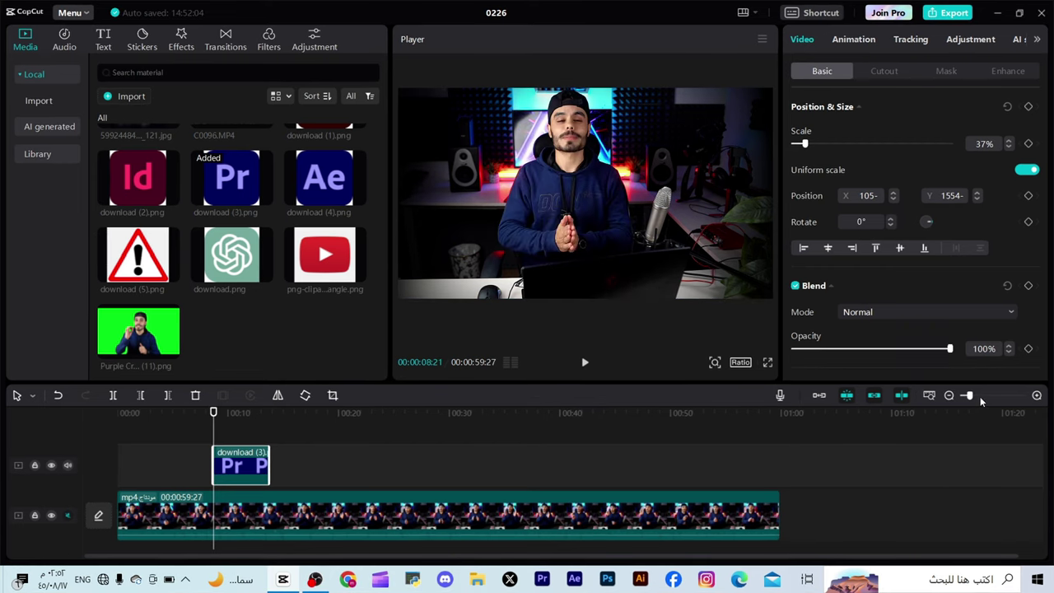
# Step: Add a Position keyframe near the start of the download (3).png clip
pyautogui.click(979, 395)
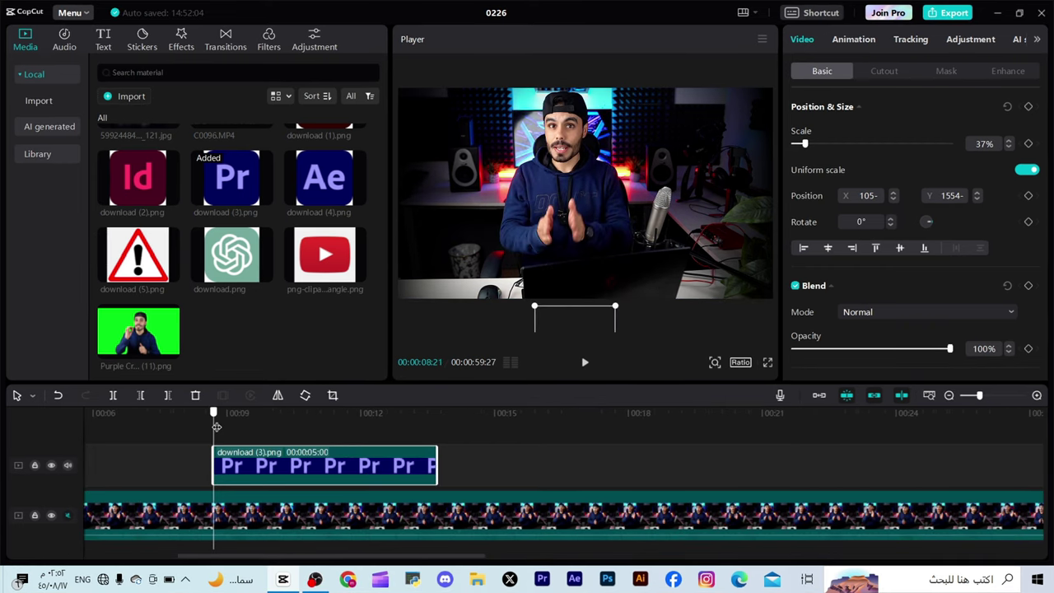
pyautogui.click(242, 429)
pyautogui.moveTo(243, 430); pyautogui.dragTo(213, 430)
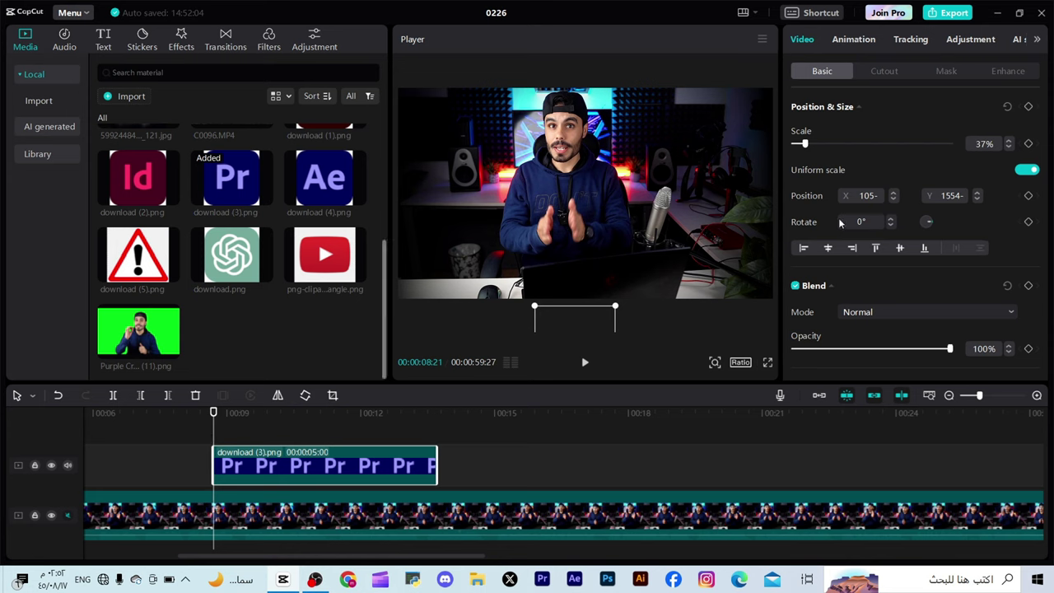
pyautogui.click(1031, 197)
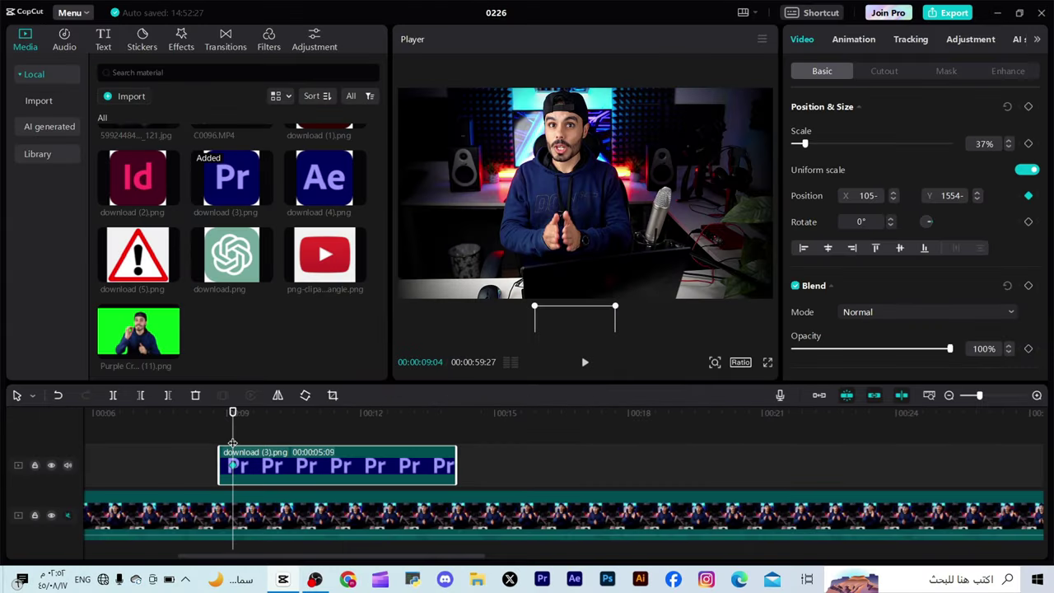
# Step: At 00:00:10:03, create a second Position keyframe by moving the logo in the preview to about X -141, Y -1561
pyautogui.moveTo(233, 444); pyautogui.dragTo(276, 442)
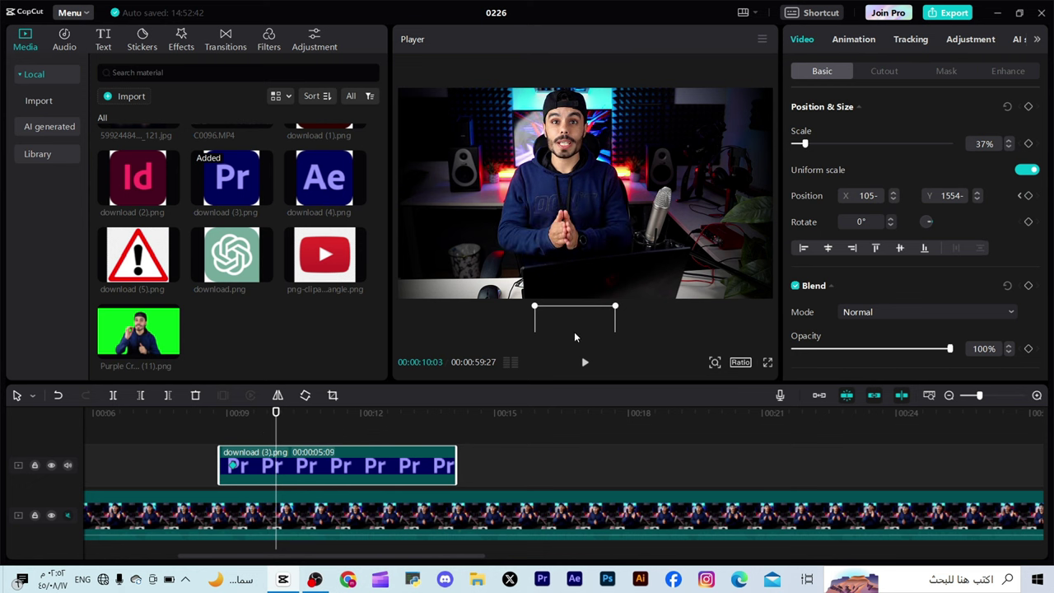
pyautogui.moveTo(594, 328); pyautogui.dragTo(580, 202)
pyautogui.press('super+space')
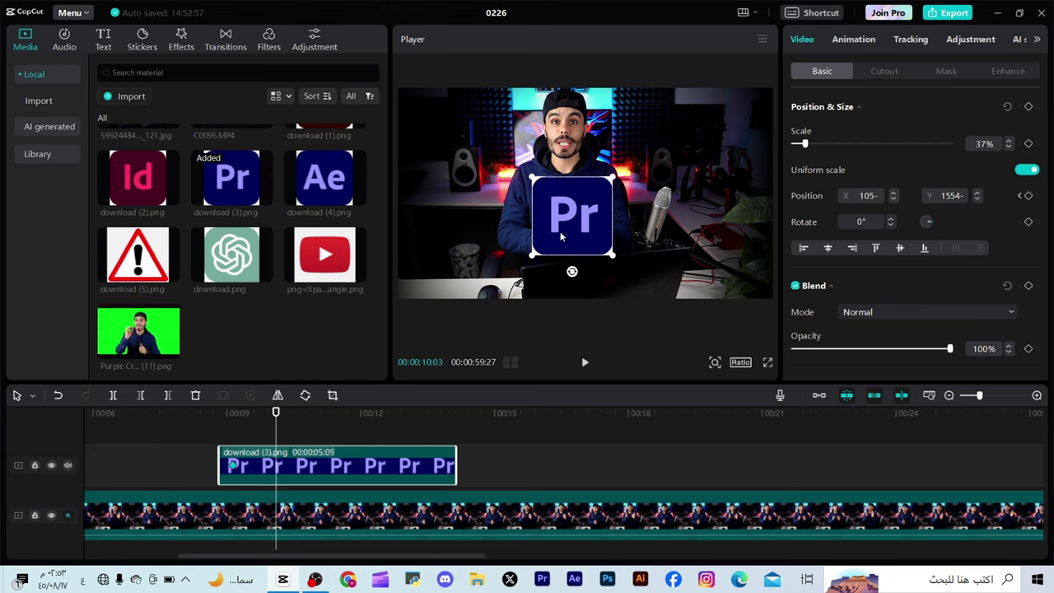
pyautogui.moveTo(561, 237); pyautogui.dragTo(602, 325)
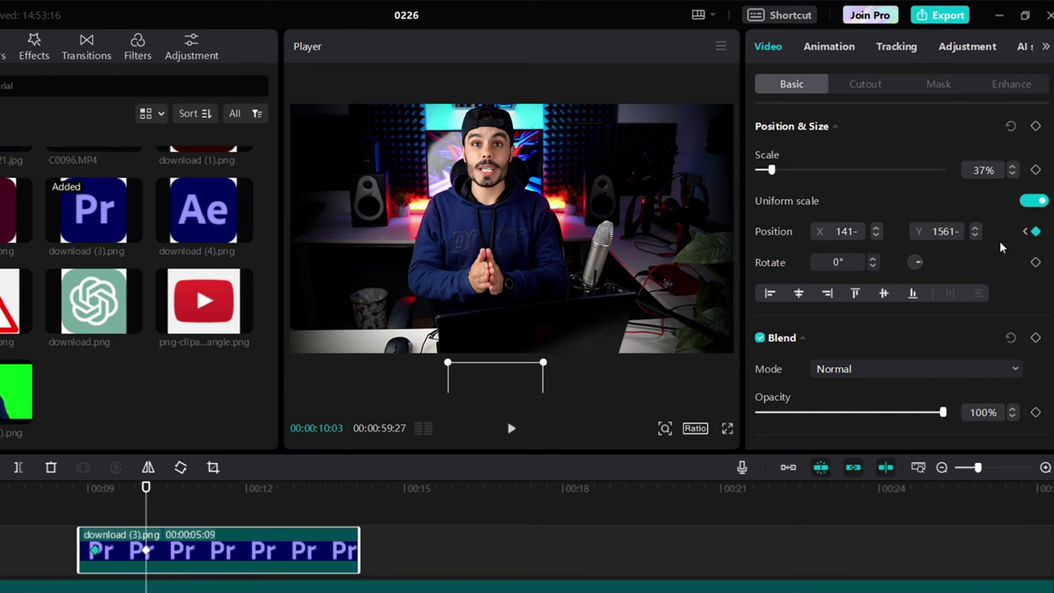
# Step: Raise the logo's Y position at the second keyframe in small increments to -1348
pyautogui.click(974, 227)
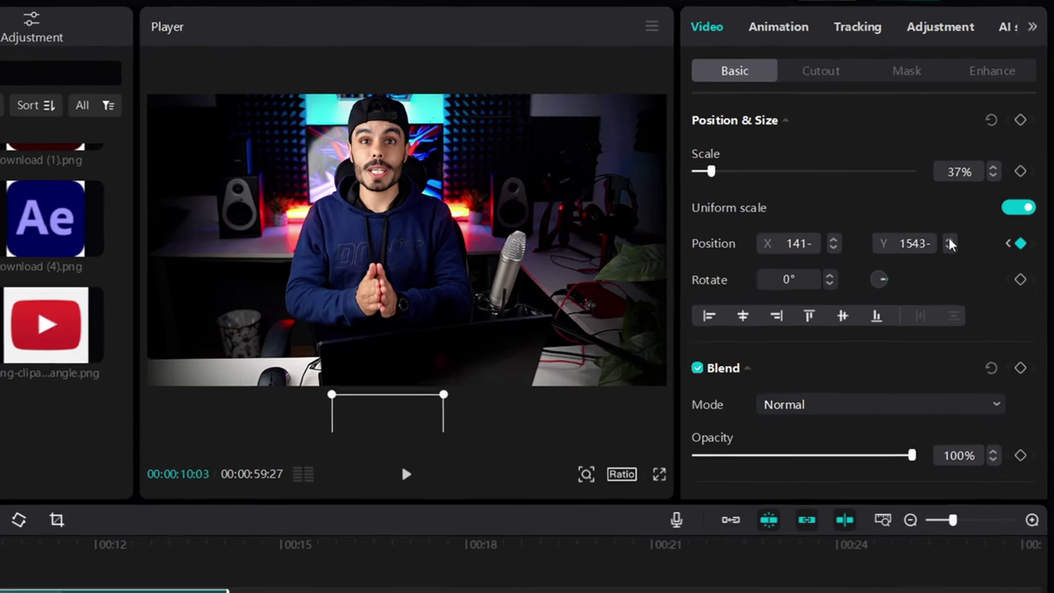
pyautogui.click(949, 243)
pyautogui.click(949, 243)
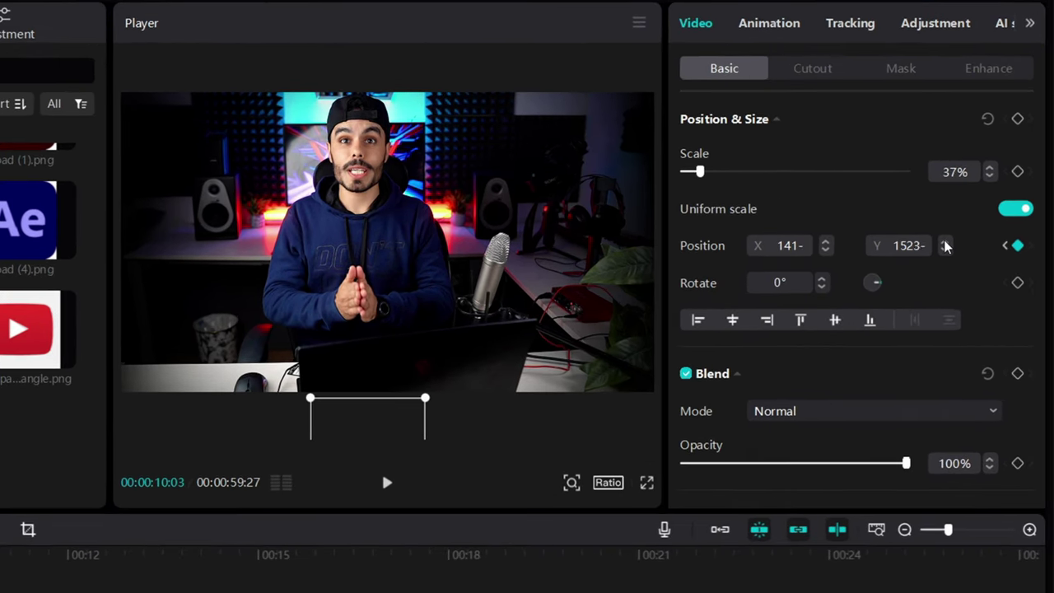
pyautogui.click(950, 243)
pyautogui.click(950, 244)
pyautogui.click(945, 247)
pyautogui.click(945, 247)
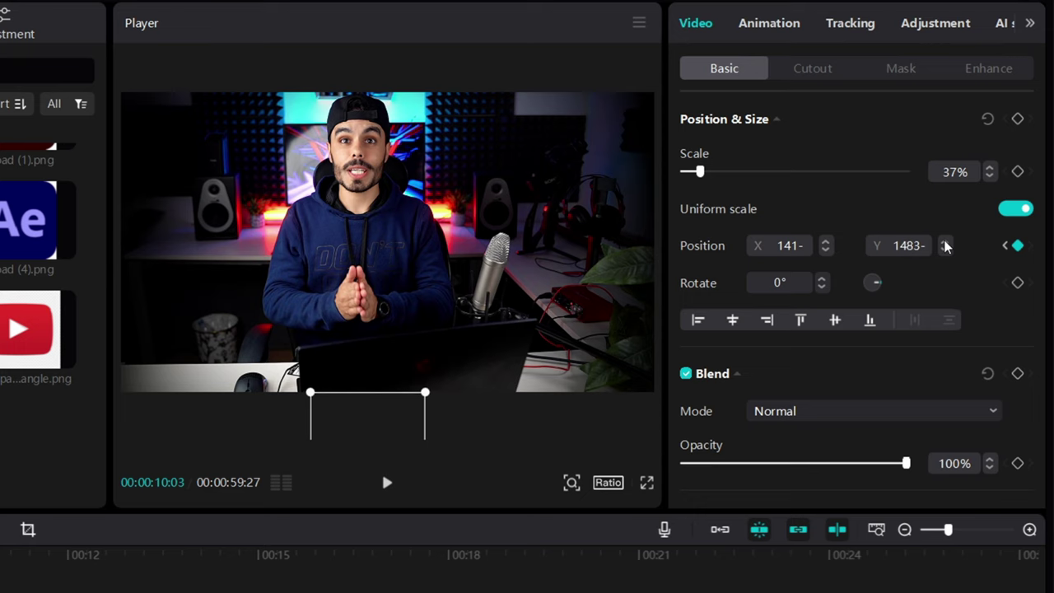
pyautogui.click(945, 246)
pyautogui.click(945, 247)
pyautogui.click(944, 247)
pyautogui.click(945, 247)
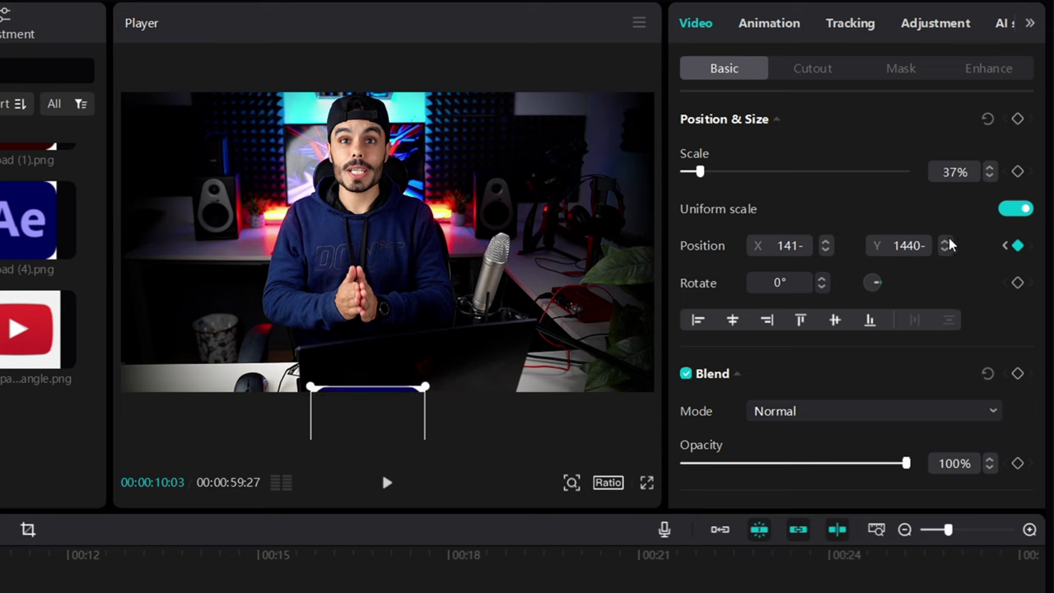
pyautogui.click(945, 247)
pyautogui.click(945, 247)
pyautogui.click(945, 247)
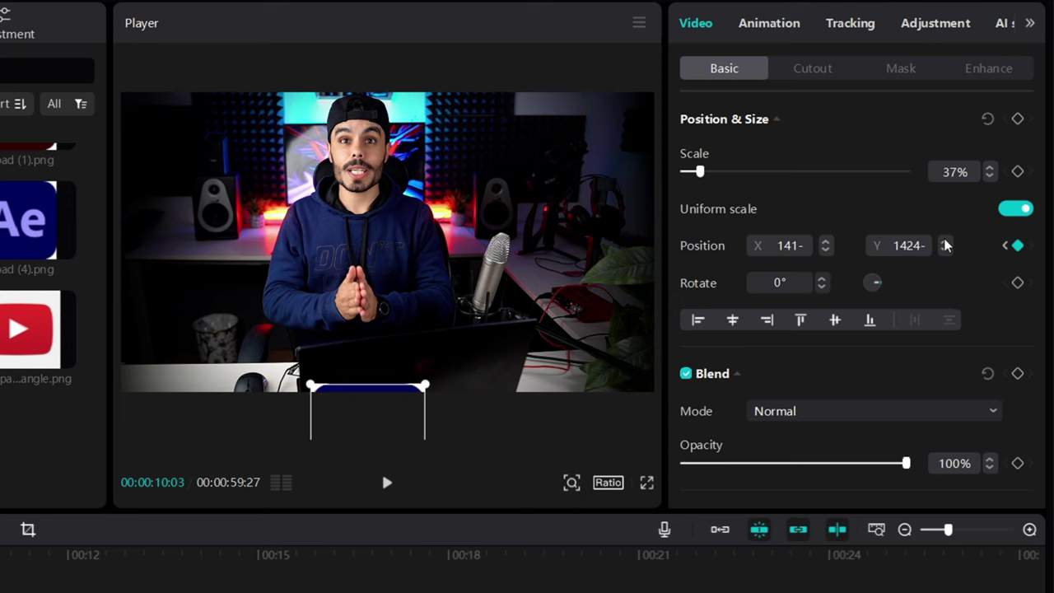
pyautogui.click(945, 247)
pyautogui.click(944, 247)
pyautogui.click(945, 247)
pyautogui.click(945, 247)
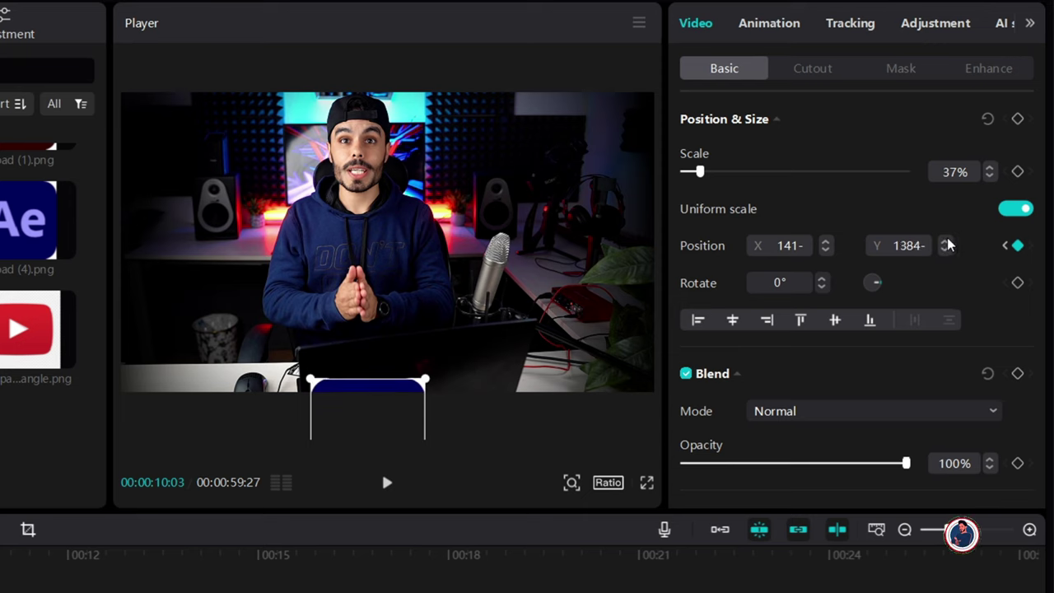
pyautogui.click(945, 247)
pyautogui.click(945, 247)
pyautogui.click(945, 247)
pyautogui.click(945, 247)
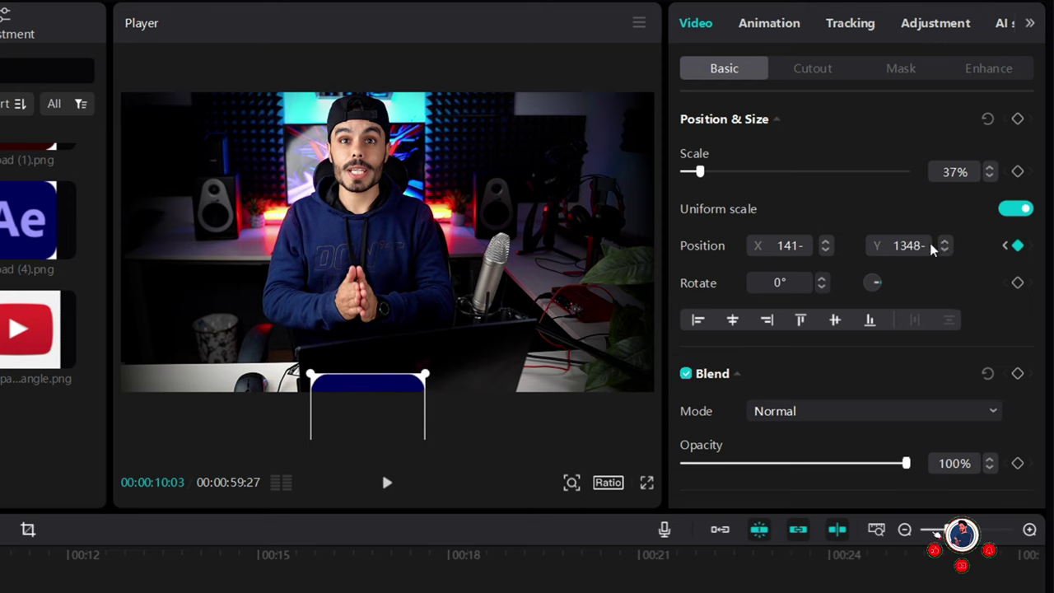
# Step: Set the logo's Y position at the second keyframe to -1200
pyautogui.moveTo(922, 245); pyautogui.dragTo(904, 248)
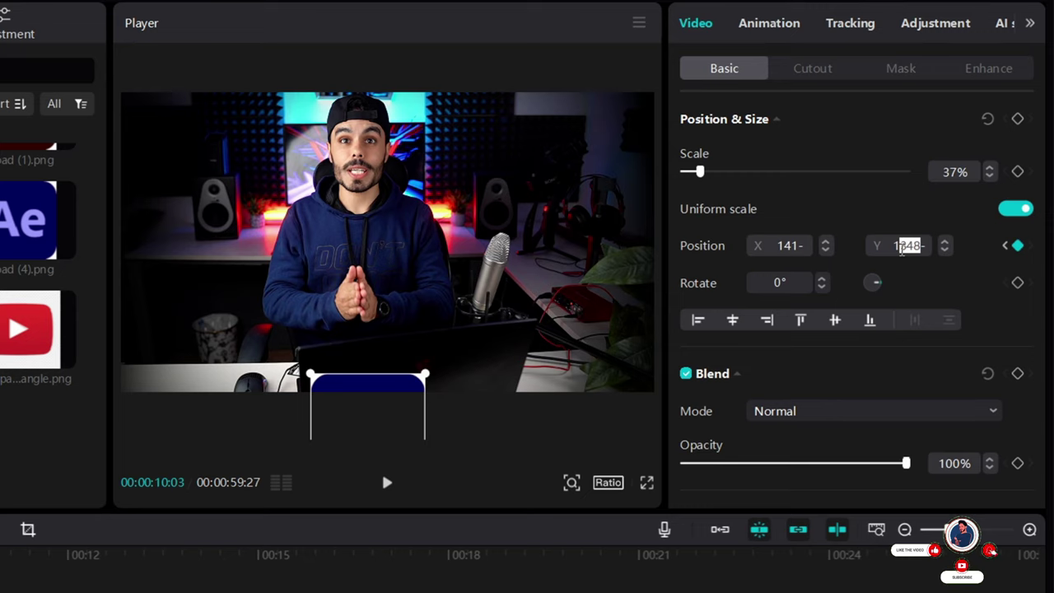
pyautogui.write('200')
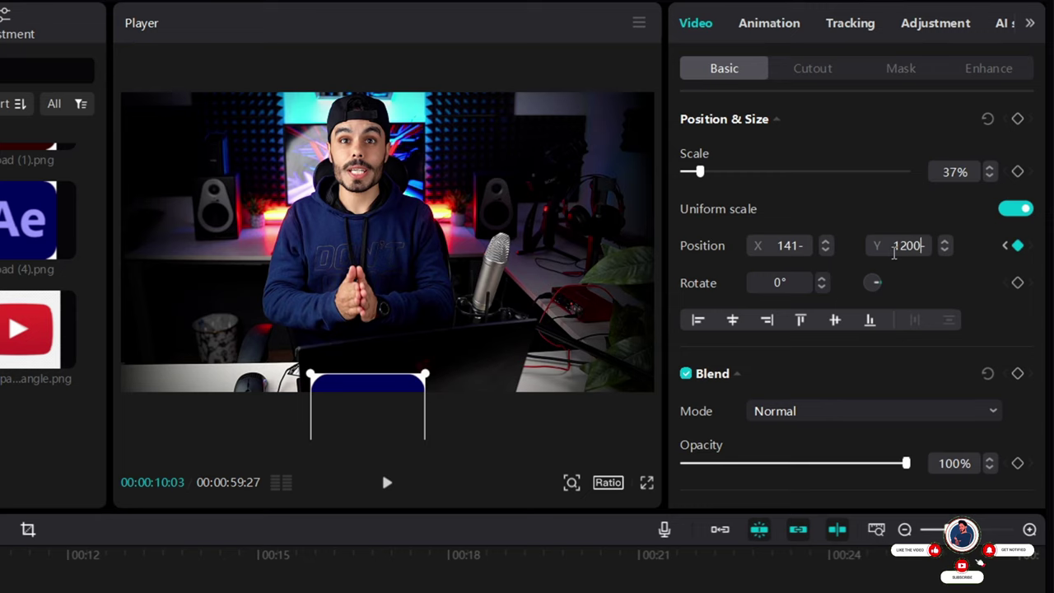
pyautogui.press('Return')
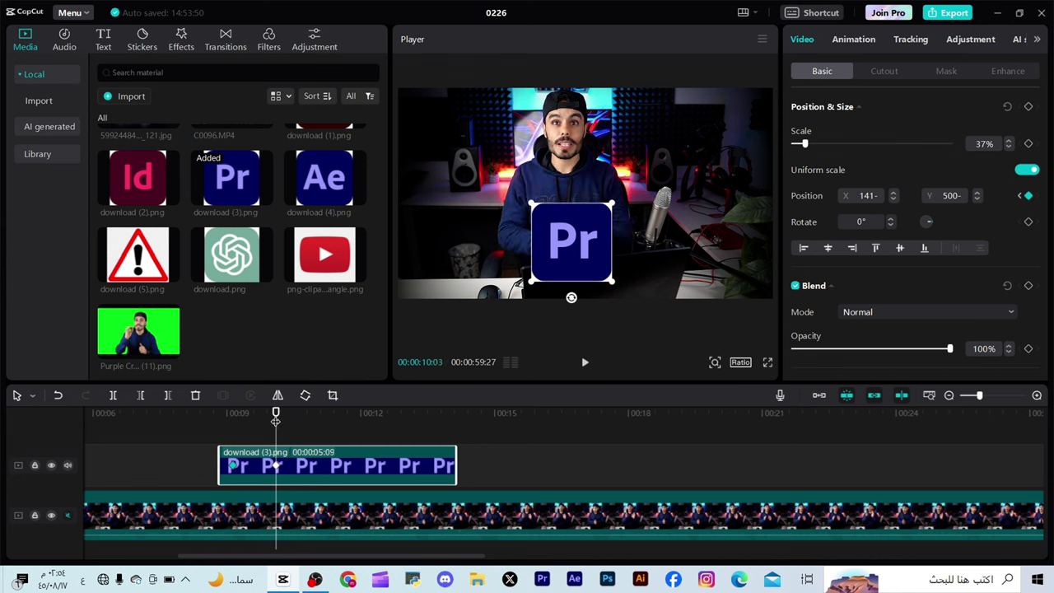
# Step: Play back the logo's upward entrance animation from just before the first keyframe
pyautogui.click(229, 424)
pyautogui.press('space')
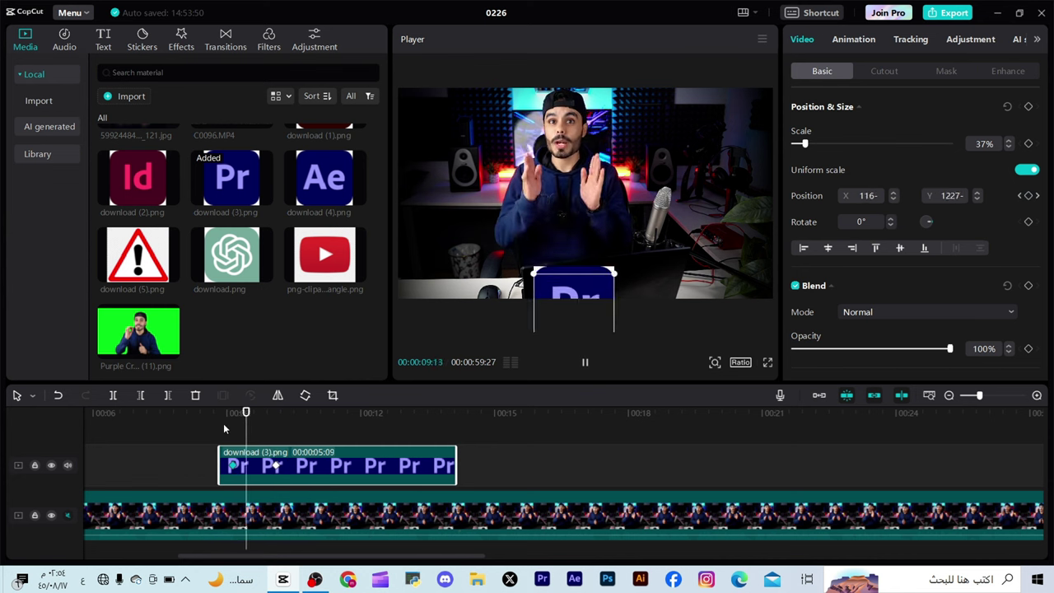
pyautogui.press('space')
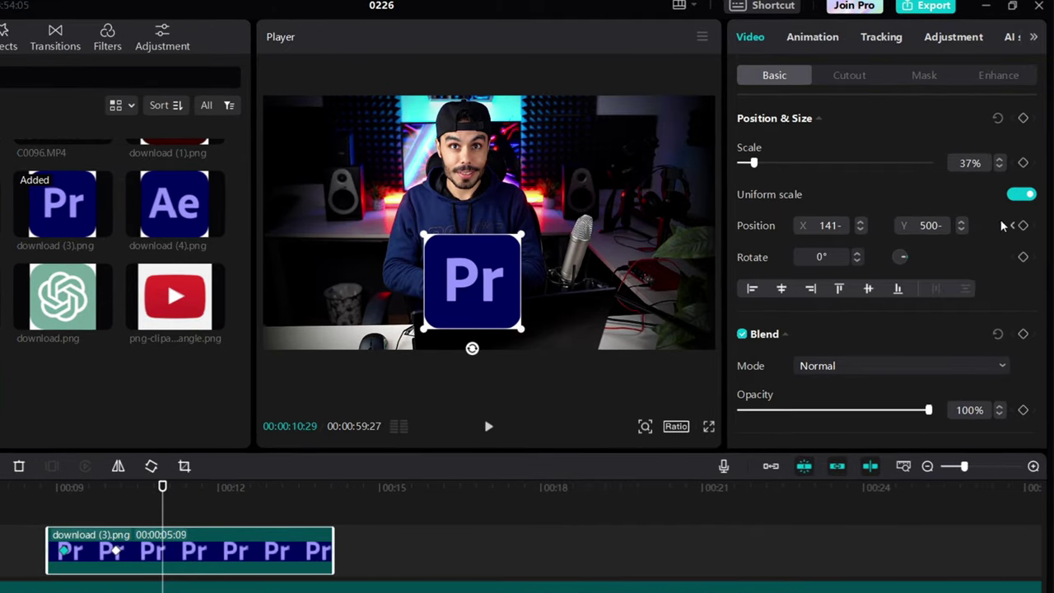
# Step: Add a hold Position keyframe shortly after the second one and another Position keyframe at about 00:00:10:28
pyautogui.click(1022, 224)
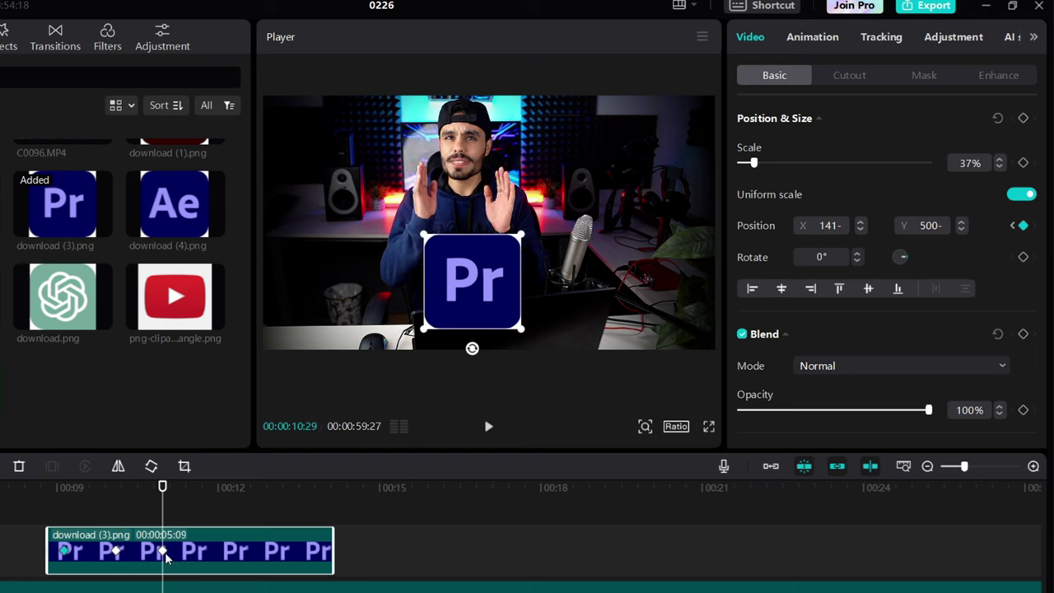
pyautogui.moveTo(165, 556); pyautogui.dragTo(132, 562)
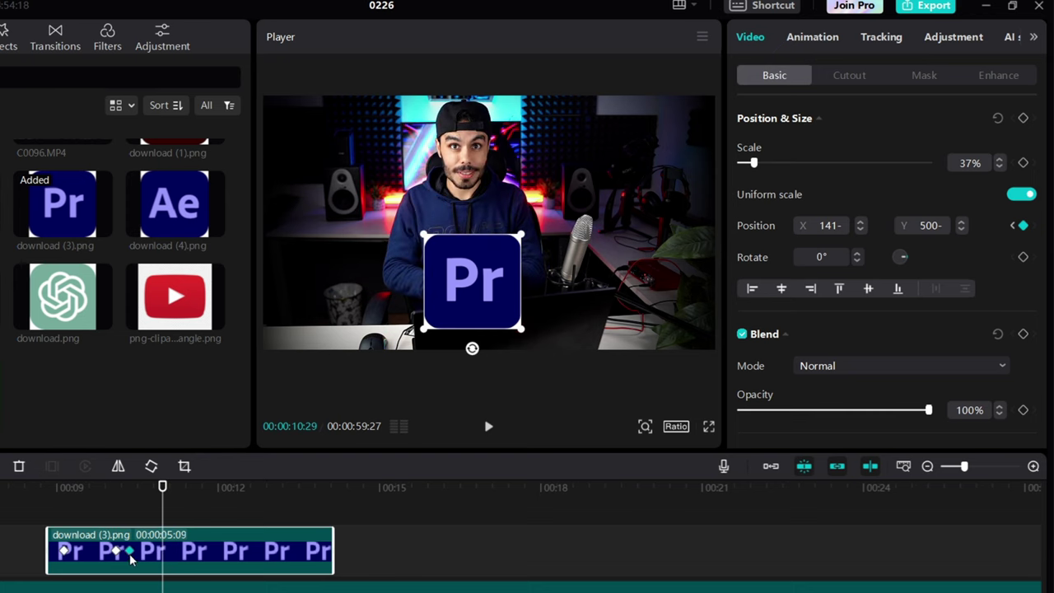
pyautogui.click(1023, 225)
pyautogui.click(161, 554)
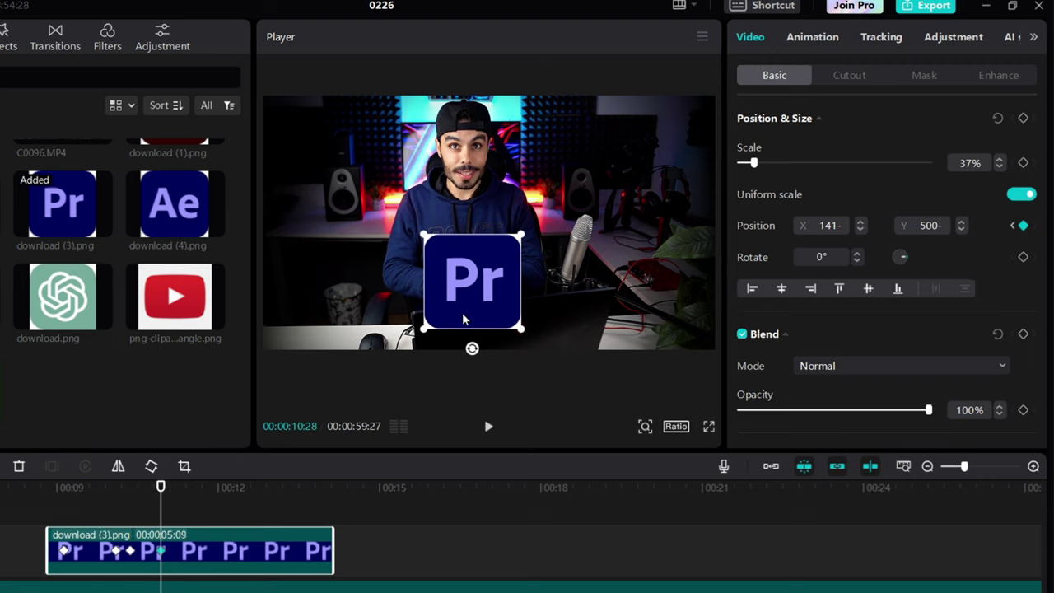
# Step: At the last keyframe, move the logo out past the right edge of the video frame to X 2404, Y -437
pyautogui.moveTo(468, 314); pyautogui.dragTo(741, 303)
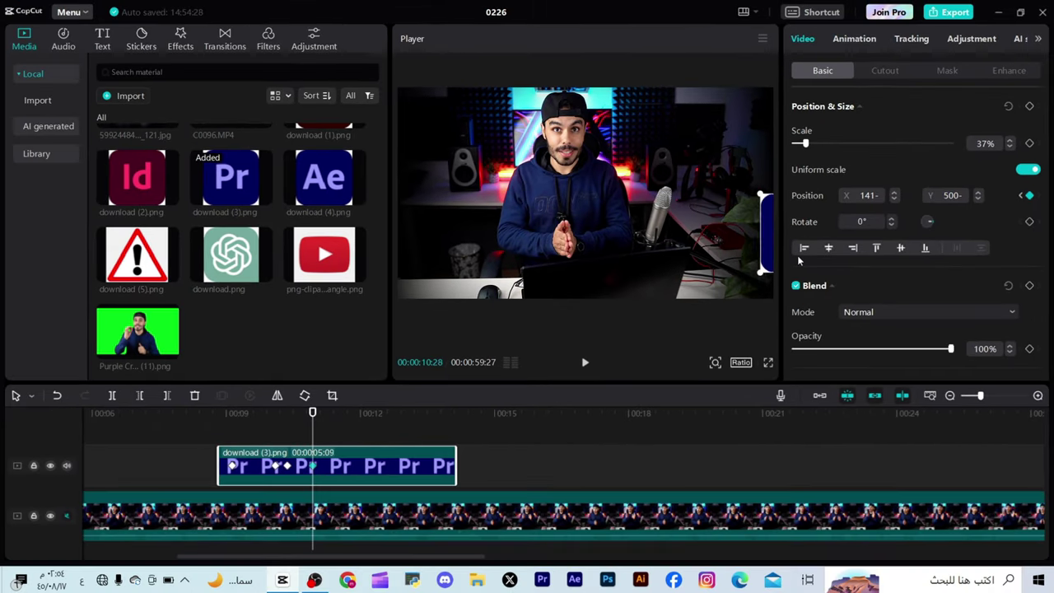
pyautogui.moveTo(799, 260); pyautogui.dragTo(828, 255)
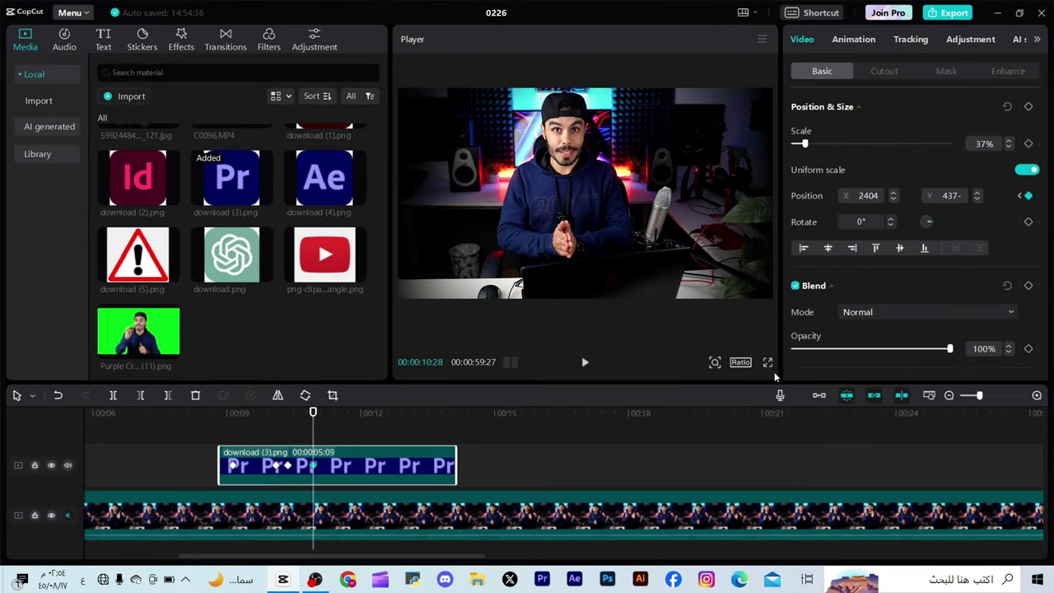
pyautogui.click(714, 363)
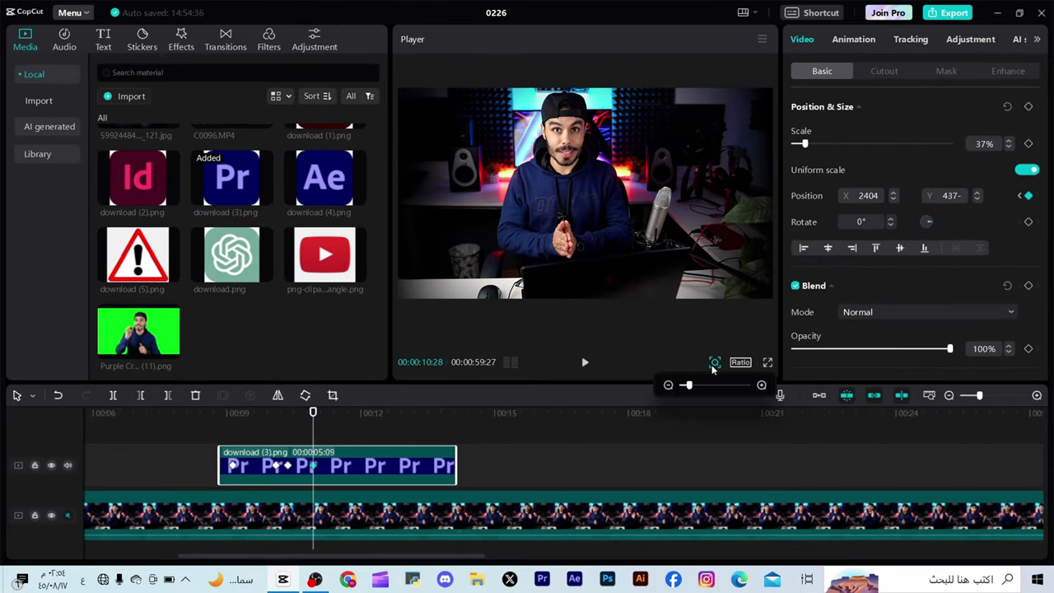
pyautogui.moveTo(687, 388); pyautogui.dragTo(685, 388)
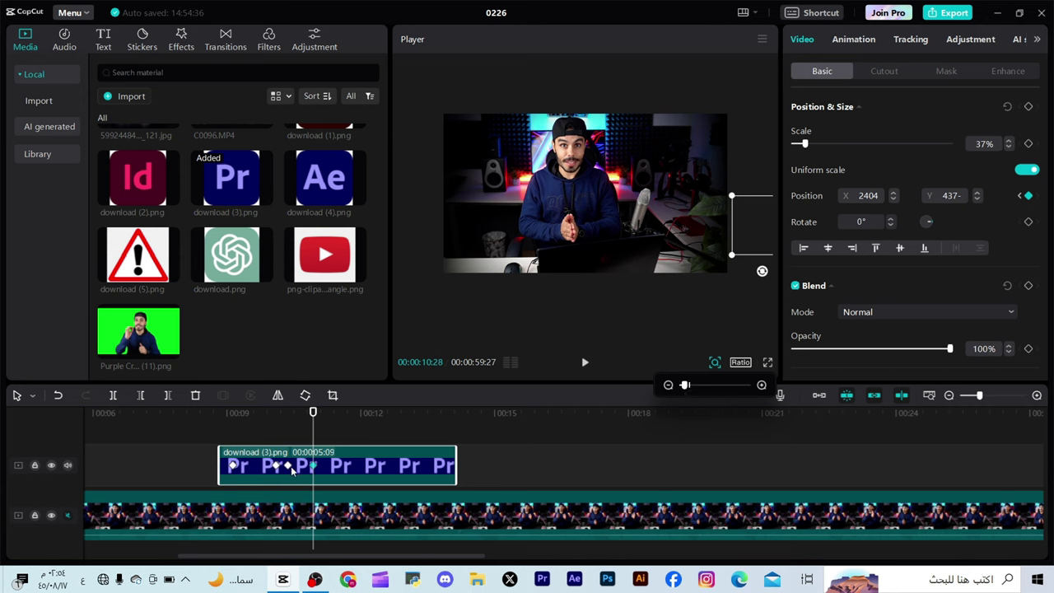
pyautogui.moveTo(314, 427); pyautogui.dragTo(341, 436)
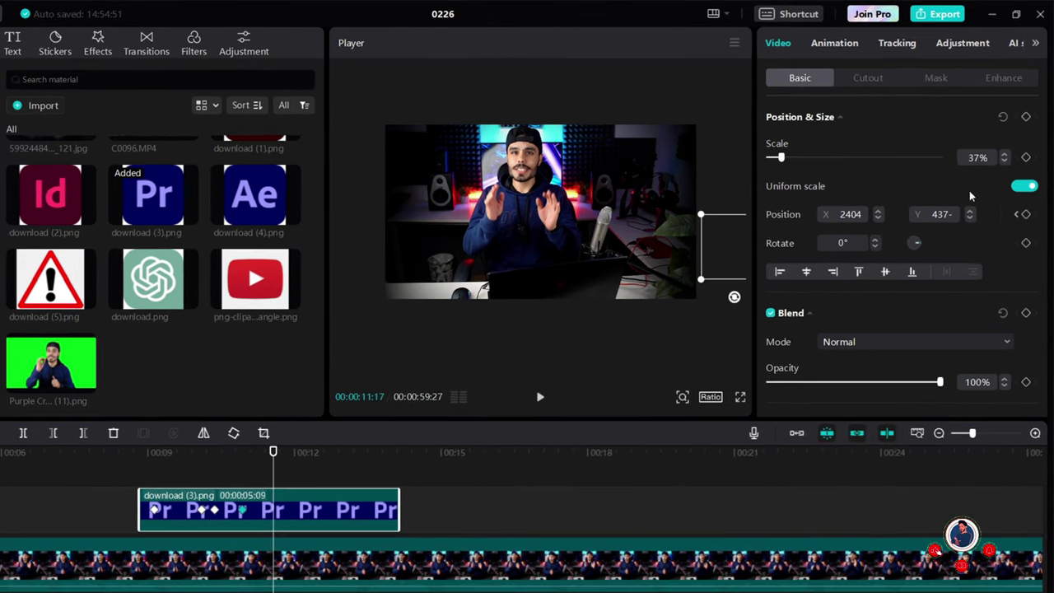
# Step: Lower the logo's X position at 00:00:11:17 to create another Position keyframe, setting X to 0
pyautogui.click(878, 219)
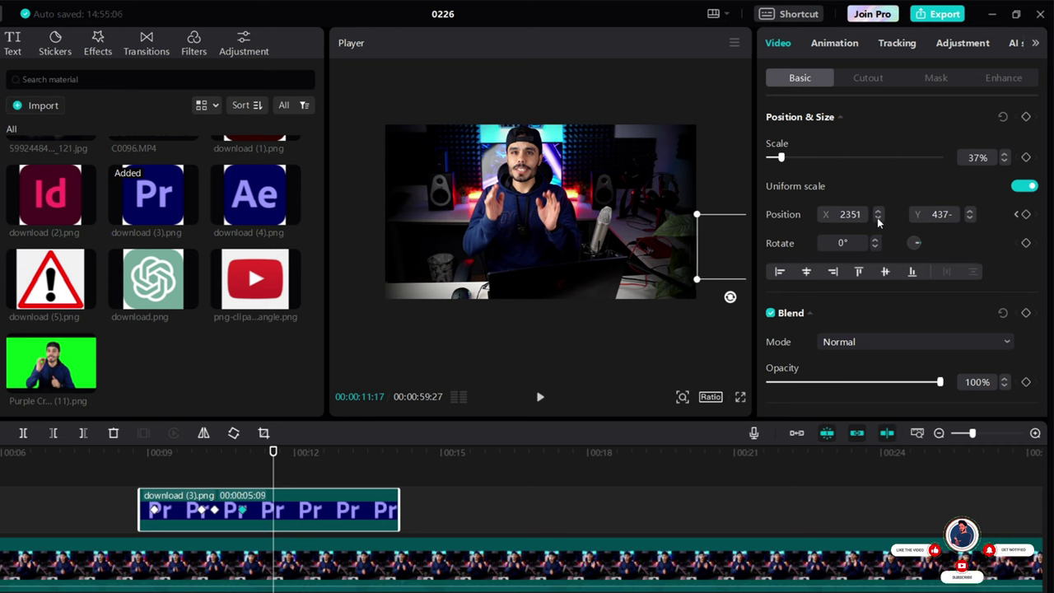
pyautogui.click(877, 220)
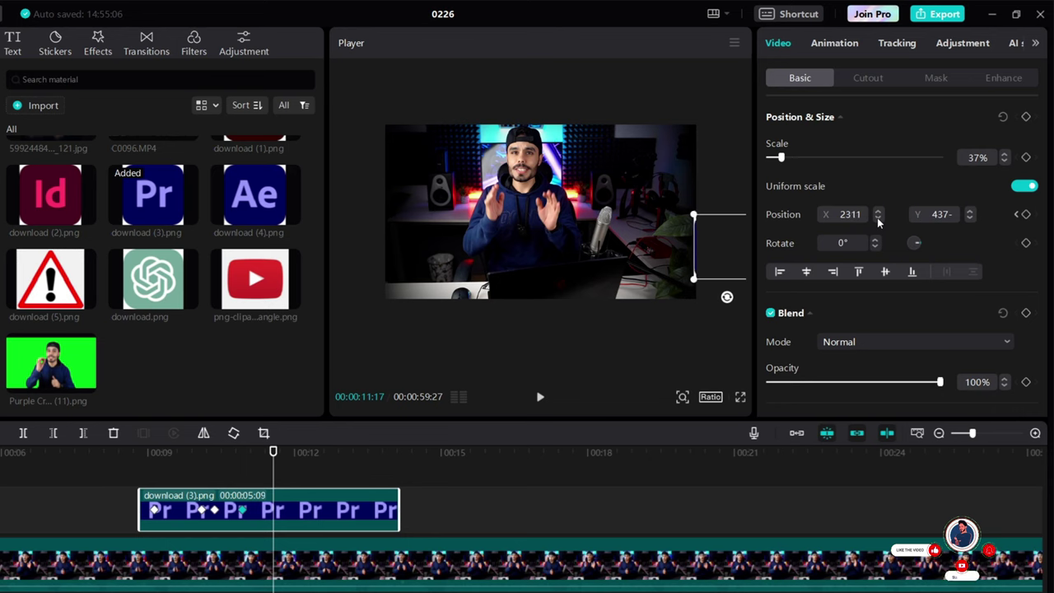
pyautogui.click(878, 219)
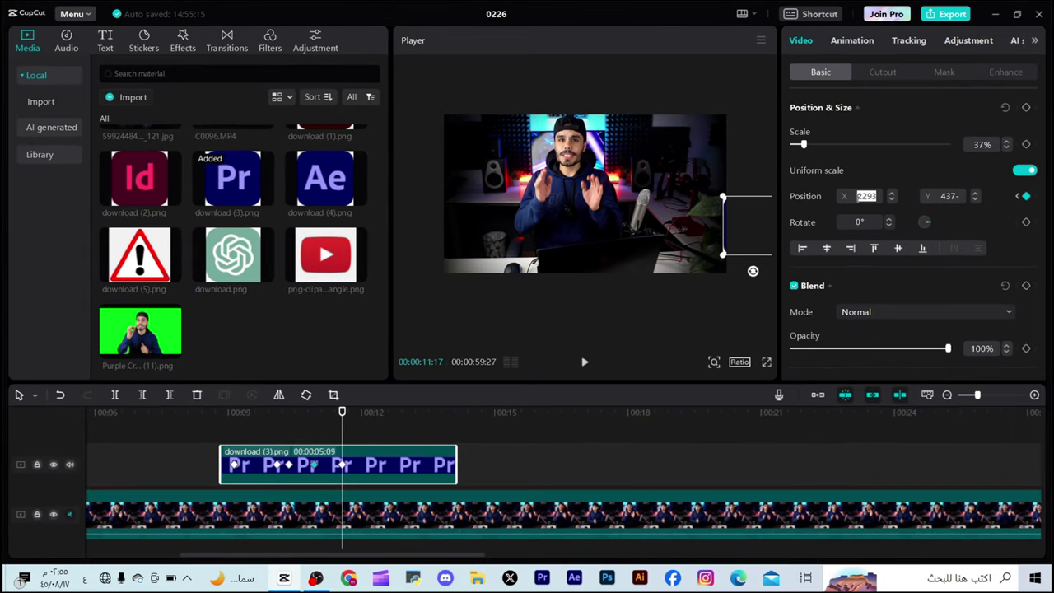
pyautogui.write('100')
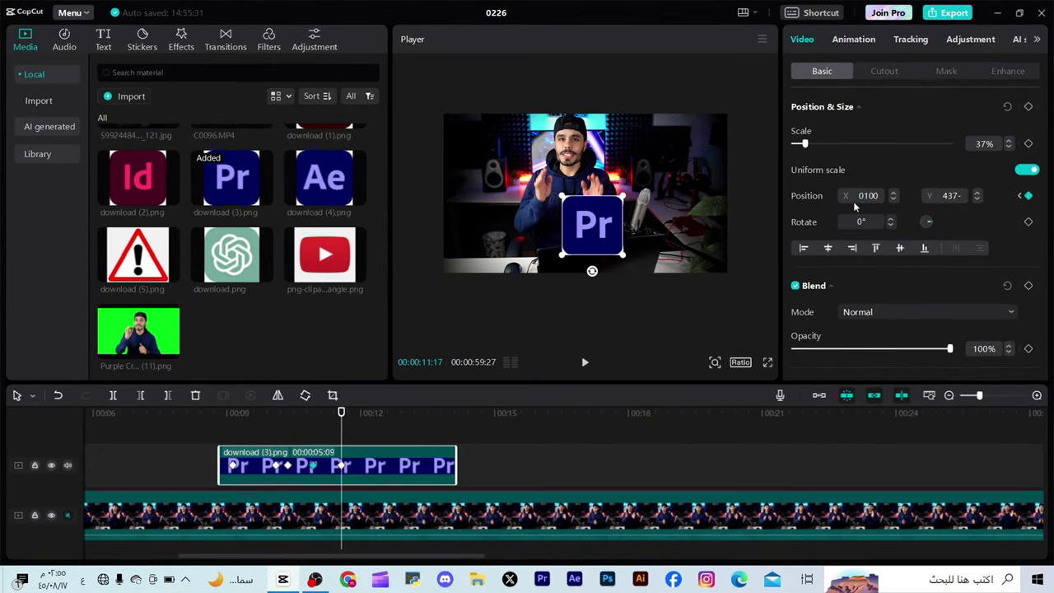
pyautogui.press('Return')
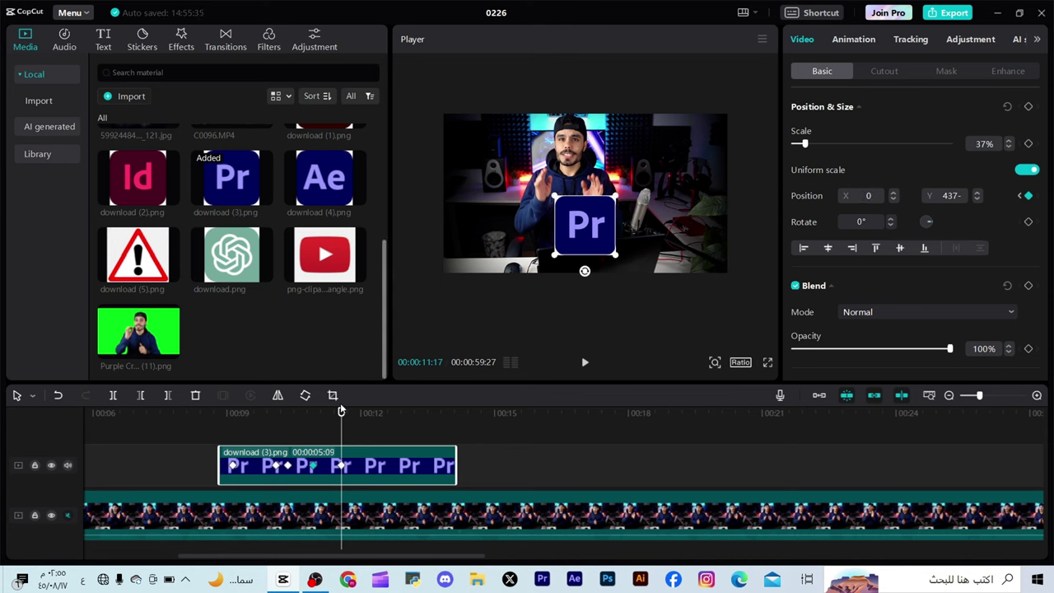
# Step: Play back the logo's full movement from the start of its clip
pyautogui.moveTo(342, 412); pyautogui.dragTo(220, 429)
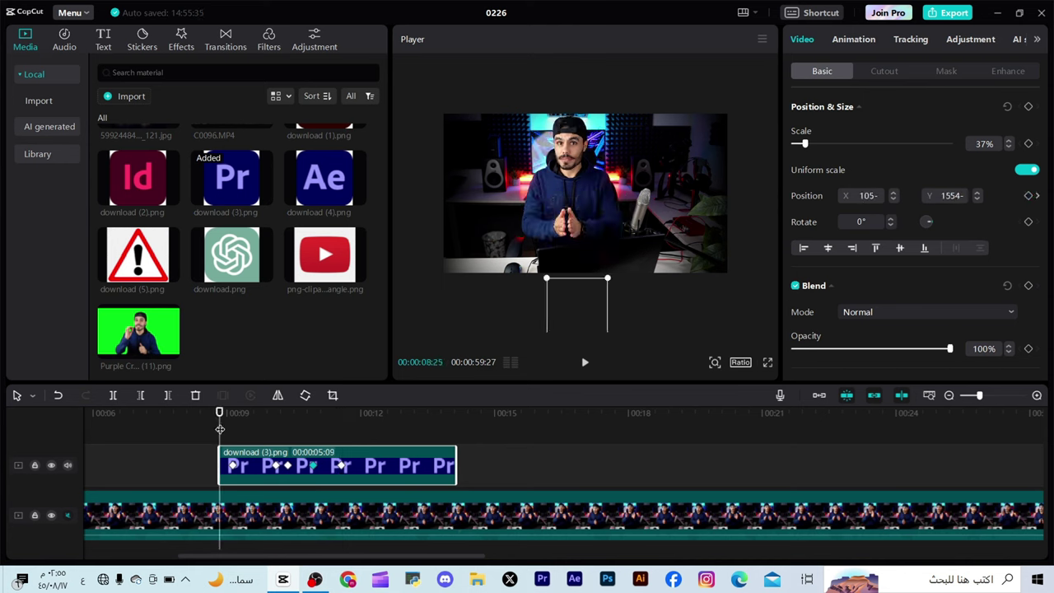
pyautogui.press('space')
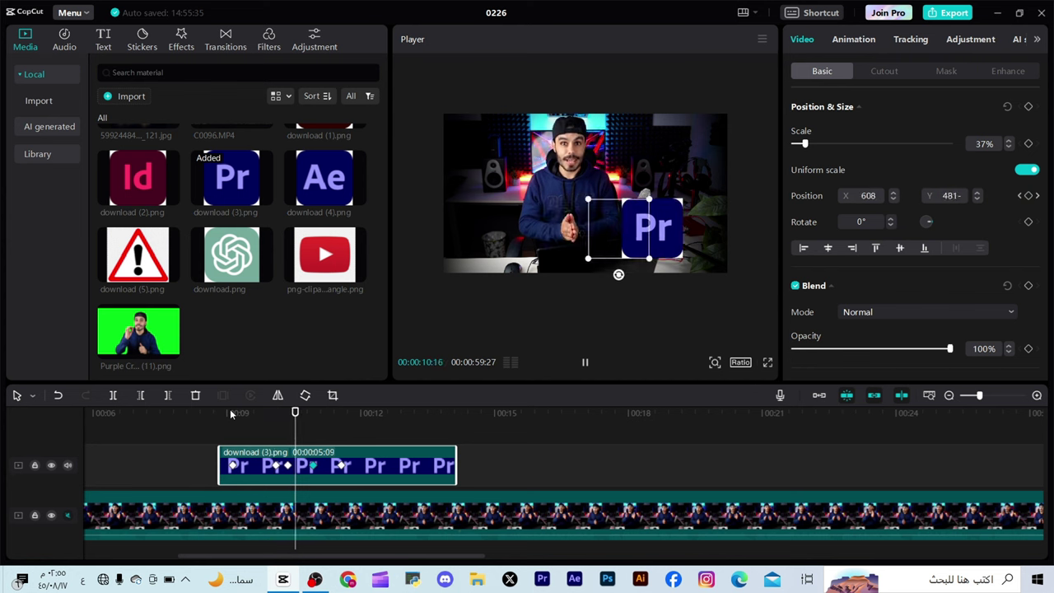
pyautogui.press('space')
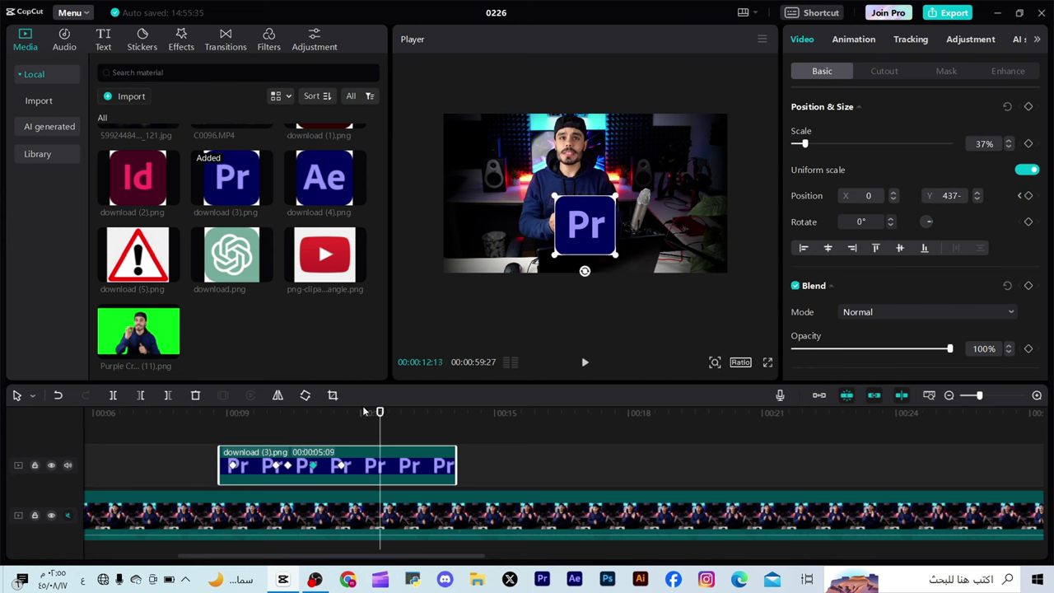
# Step: Move the logo clip's last keyframe later and shift the second and hold keyframes slightly later
pyautogui.moveTo(381, 416); pyautogui.dragTo(302, 416)
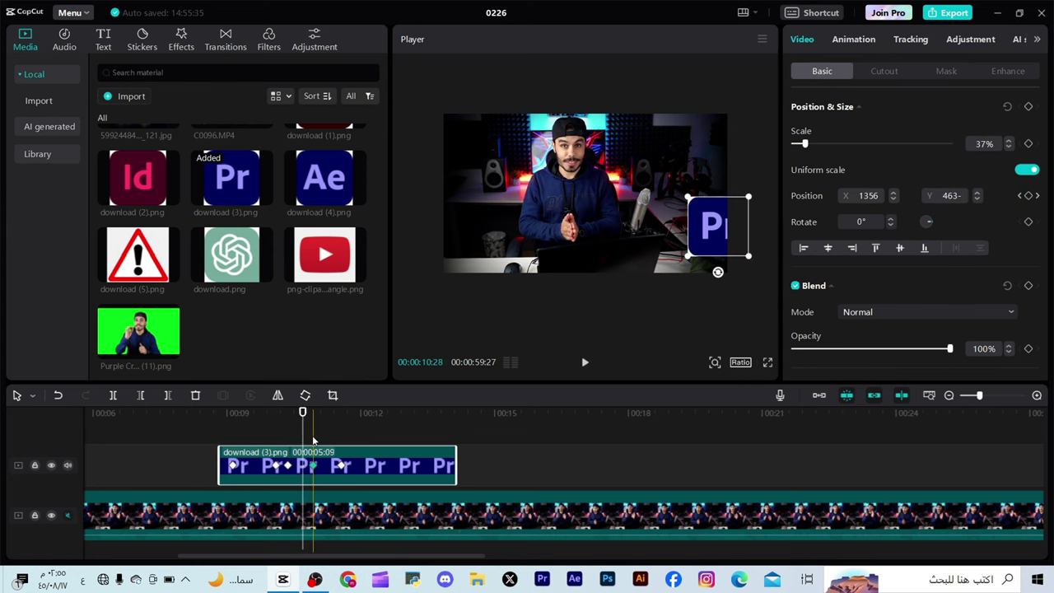
pyautogui.click(339, 468)
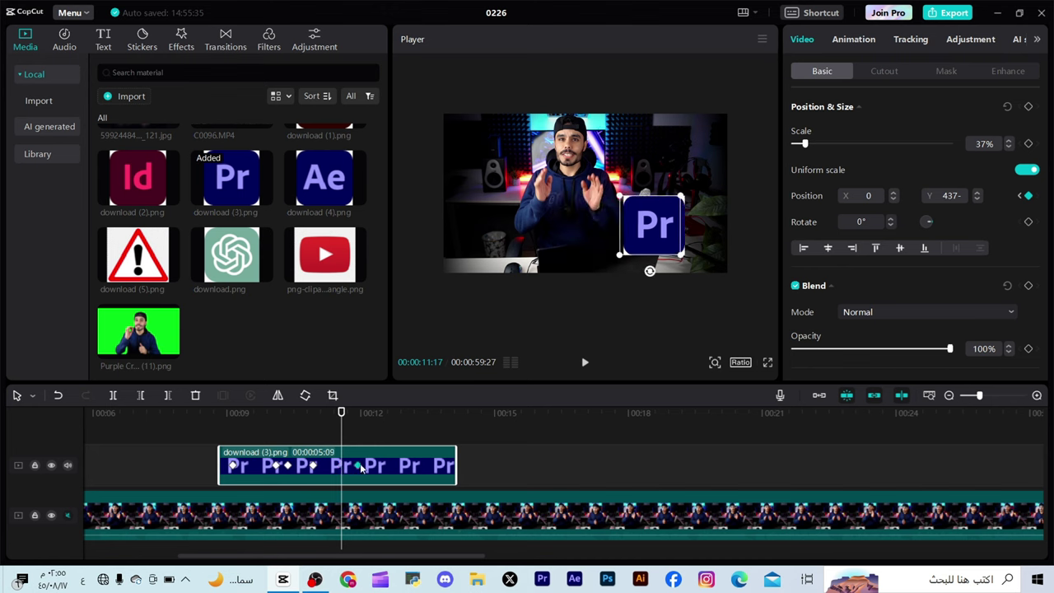
pyautogui.moveTo(362, 467); pyautogui.dragTo(361, 468)
pyautogui.click(288, 468)
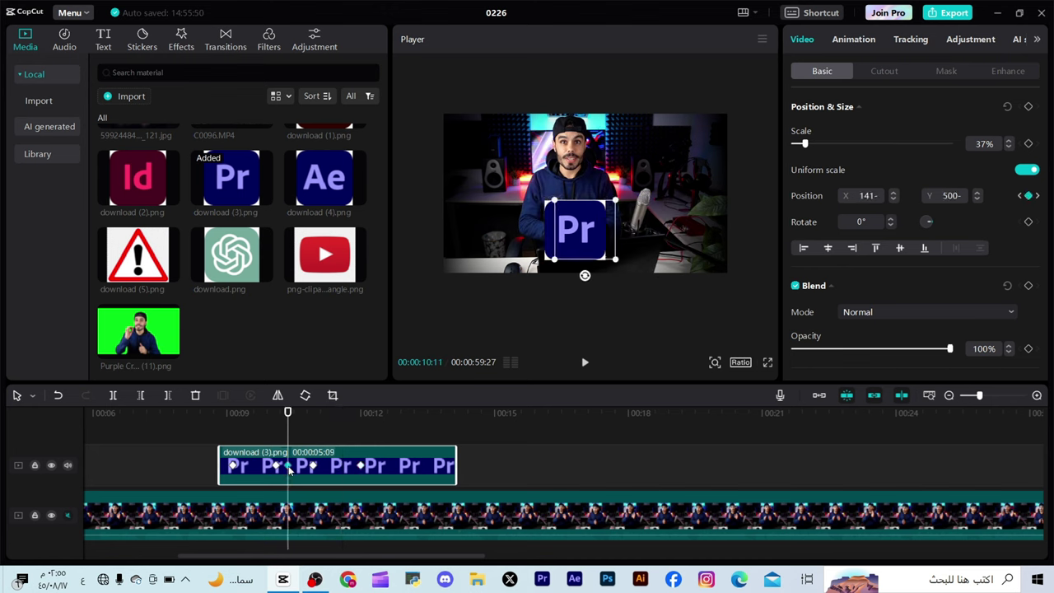
pyautogui.click(277, 468)
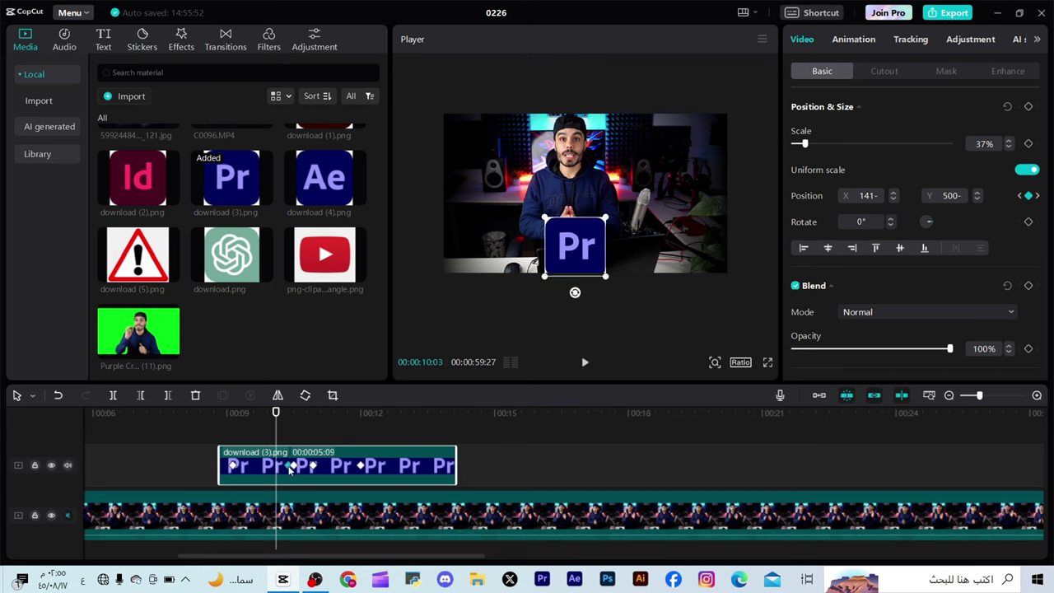
# Step: Replay the retimed logo animation from the clip's start and review its second half again
pyautogui.moveTo(275, 433); pyautogui.dragTo(224, 425)
pyautogui.press('space')
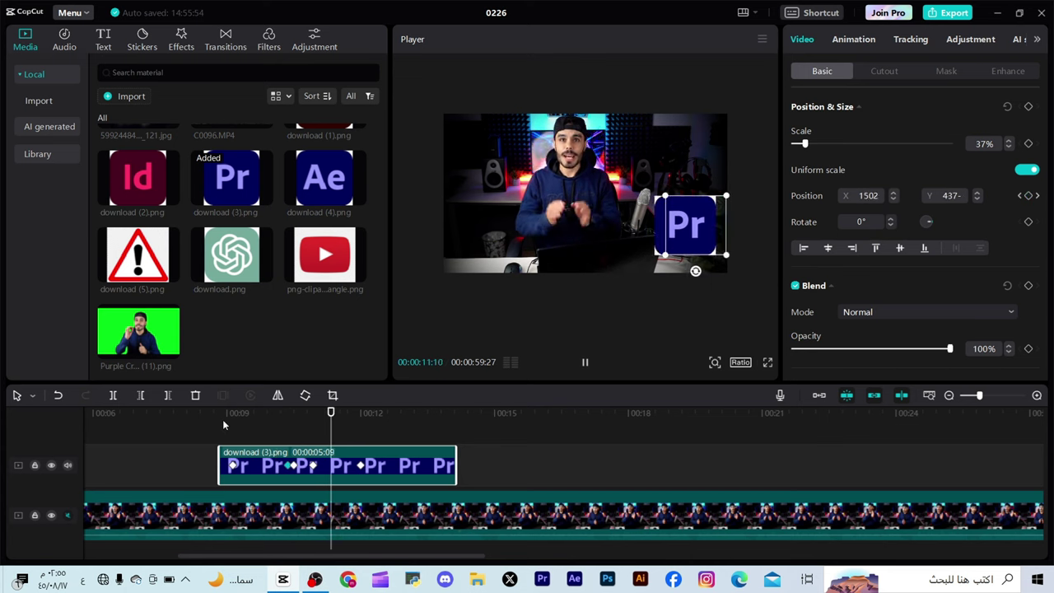
pyautogui.press('space')
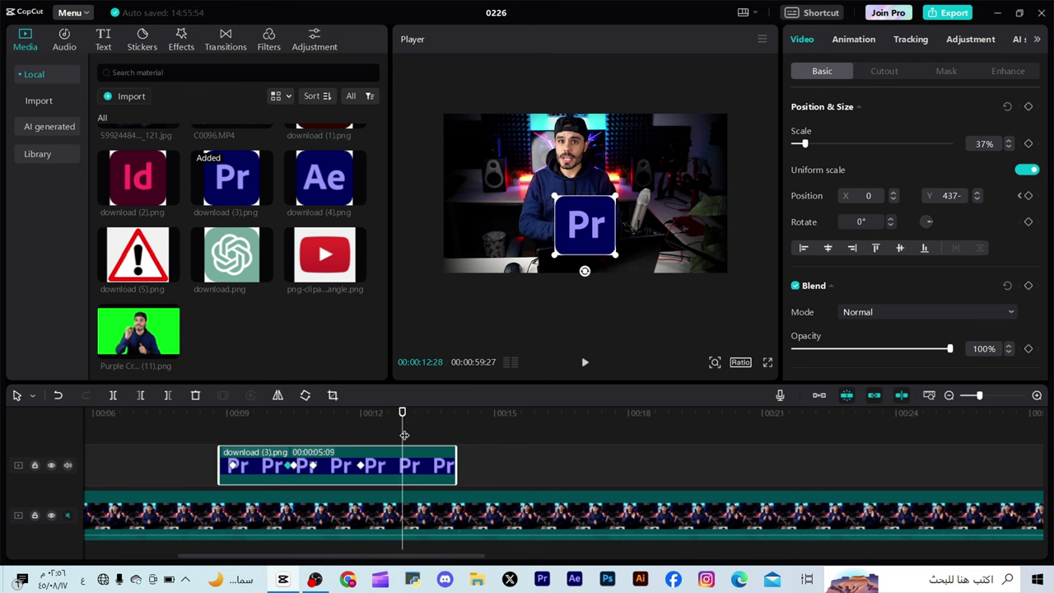
pyautogui.moveTo(401, 436); pyautogui.dragTo(309, 446)
pyautogui.press('space')
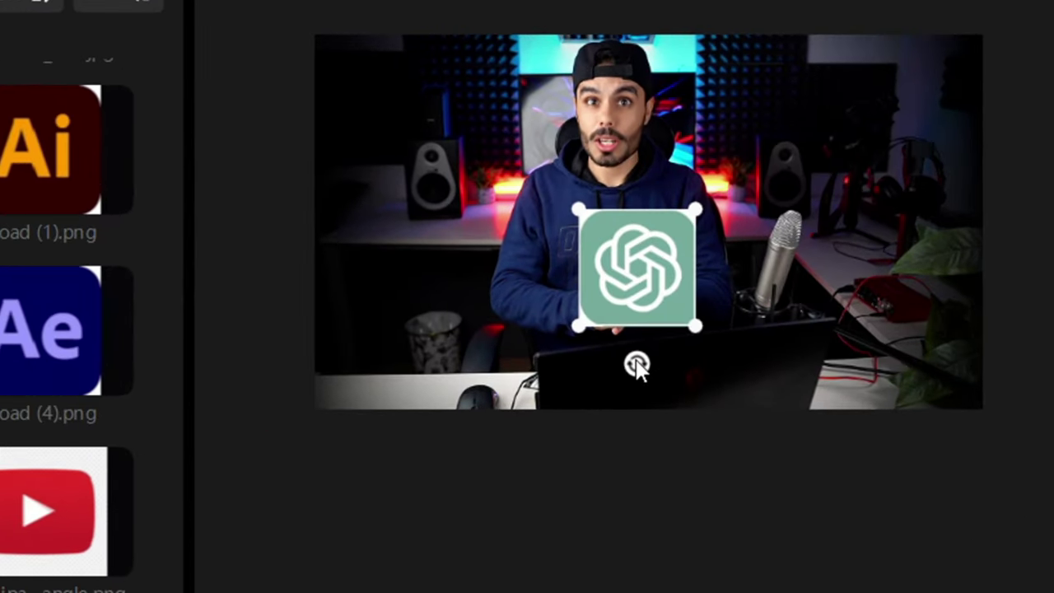
# Step: Spin the ChatGPT logo around its centre to 2838° for its second Rotate keyframe and play back the rotation
pyautogui.moveTo(628, 370); pyautogui.dragTo(543, 293)
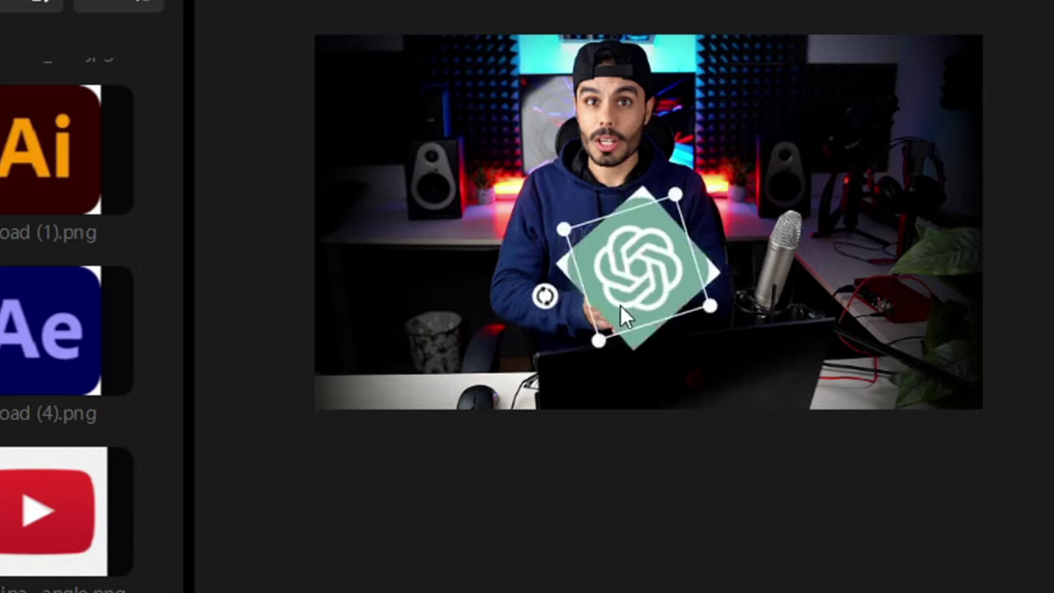
pyautogui.moveTo(658, 199); pyautogui.dragTo(689, 317)
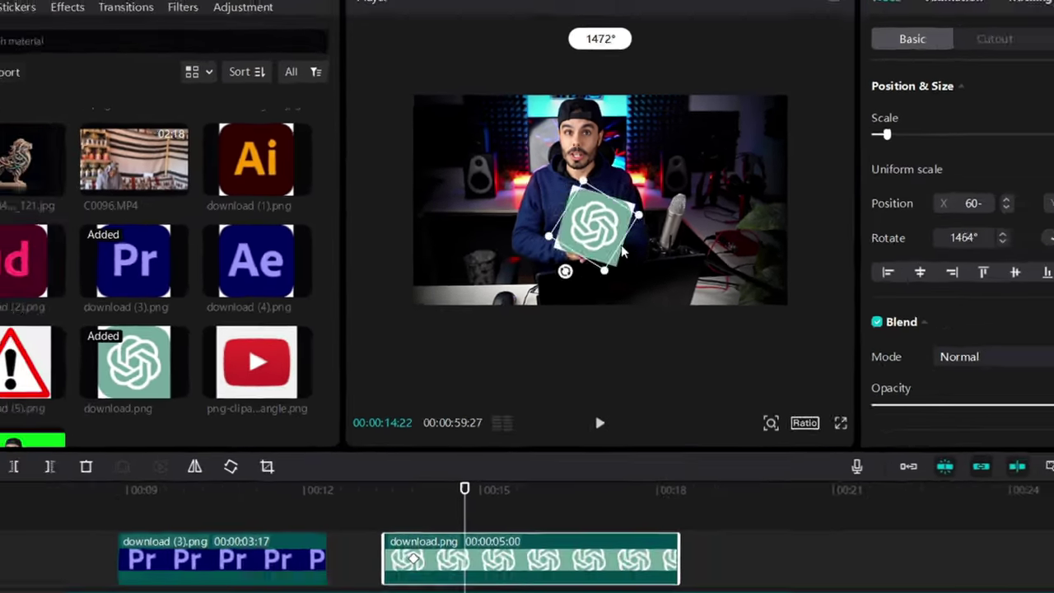
pyautogui.moveTo(623, 251); pyautogui.dragTo(608, 267)
pyautogui.click(402, 492)
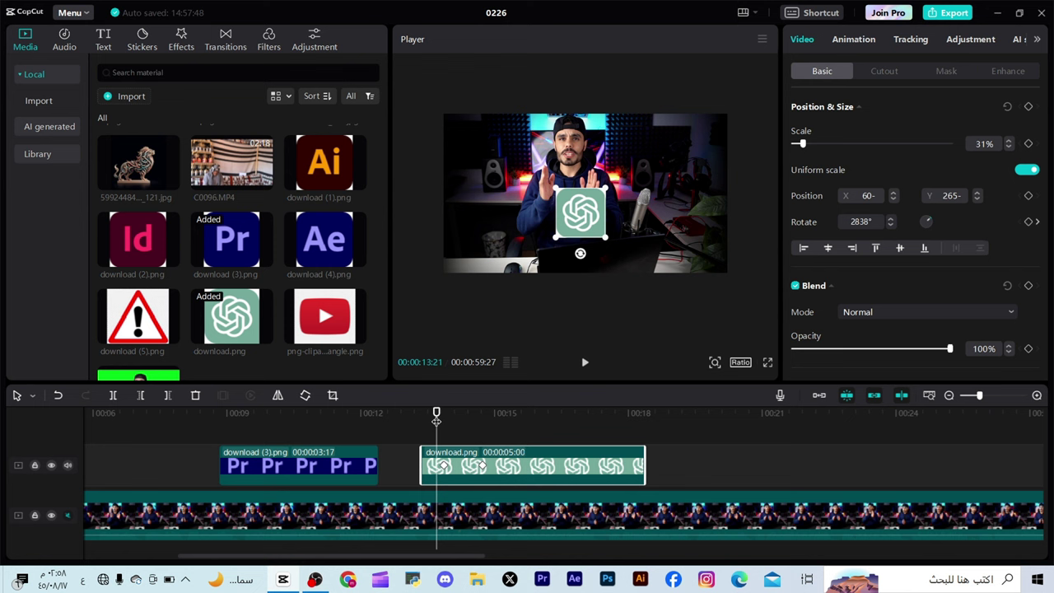
pyautogui.press('space')
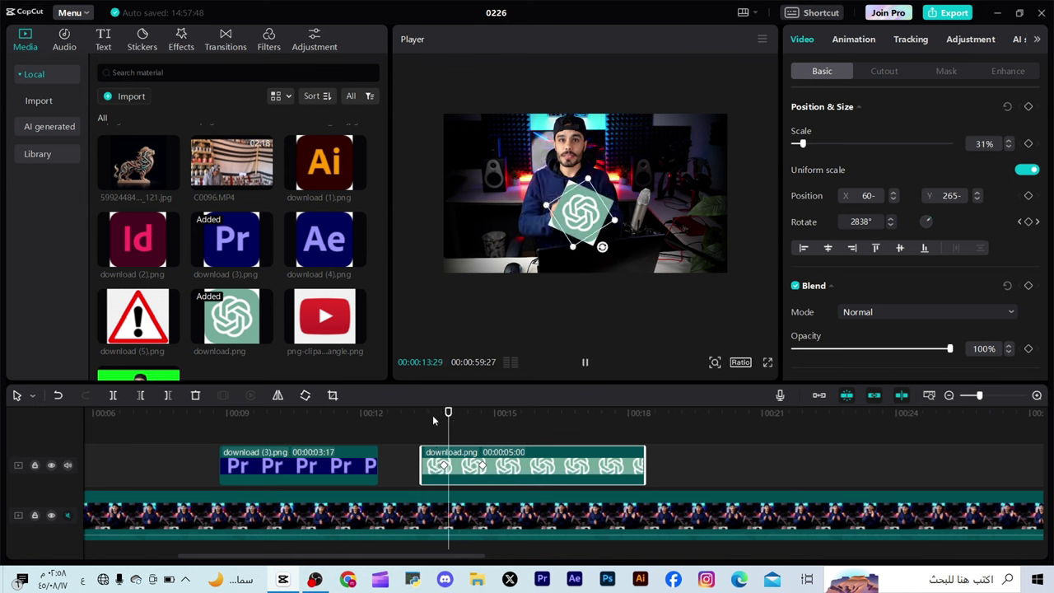
# Step: Extend the ChatGPT logo clip to 00:00:07:19 and move its second Rotate keyframe near the end of the clip
pyautogui.click(483, 467)
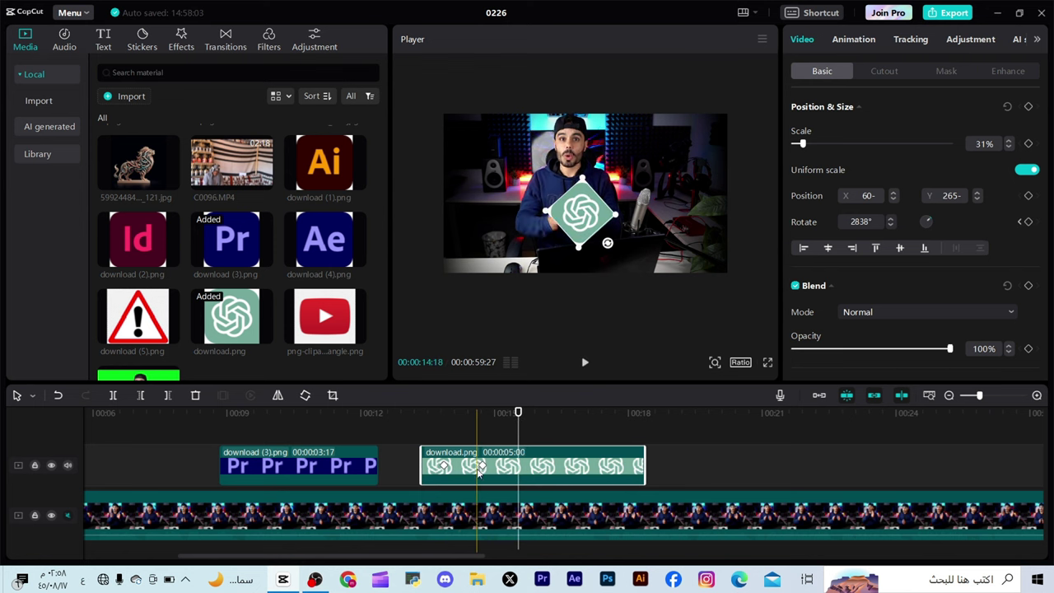
pyautogui.moveTo(482, 469); pyautogui.dragTo(546, 468)
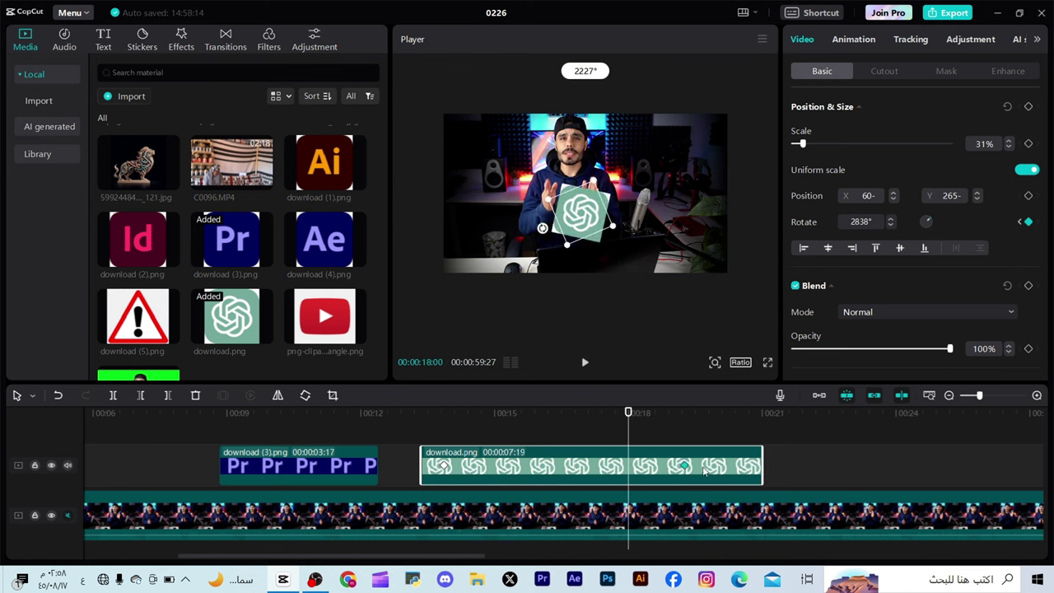
pyautogui.moveTo(692, 467); pyautogui.dragTo(754, 466)
# Step: Play back the stretched ChatGPT logo rotation through to the clip's end
pyautogui.moveTo(628, 438); pyautogui.dragTo(575, 439)
pyautogui.press('space')
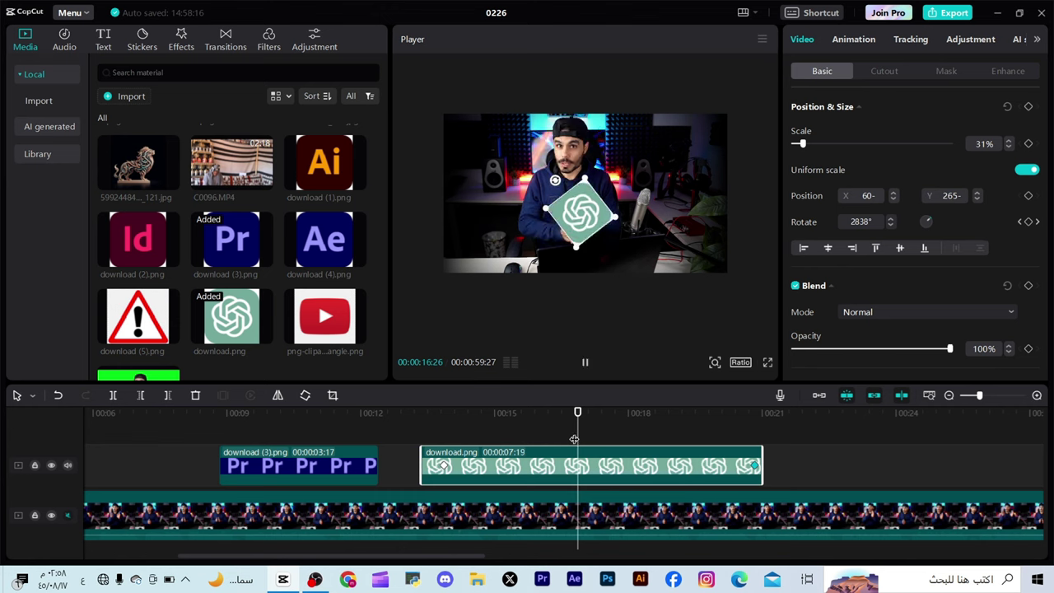
pyautogui.press('space')
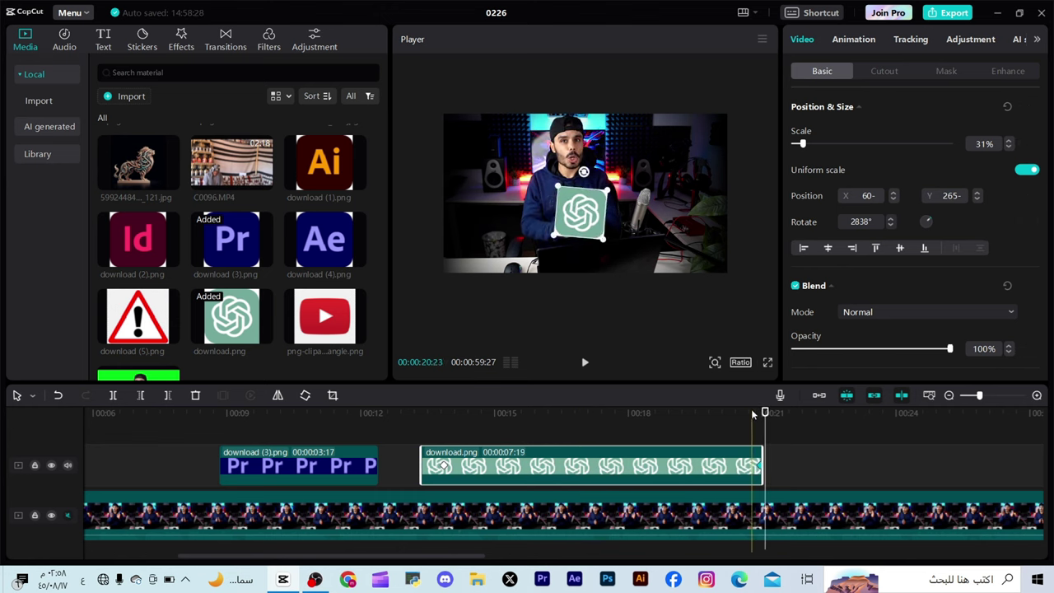
# Step: Move the ChatGPT logo below the video frame to X -163, Y -1540 and add a Position keyframe at about 00:00:15:04
pyautogui.click(508, 452)
pyautogui.moveTo(508, 452); pyautogui.dragTo(495, 452)
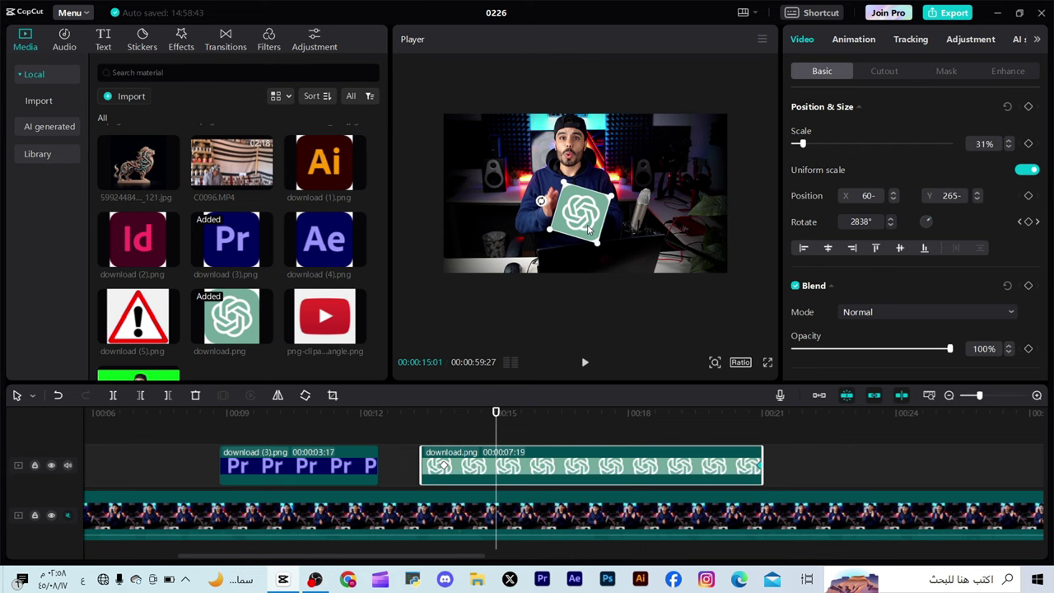
pyautogui.moveTo(581, 234); pyautogui.dragTo(590, 326)
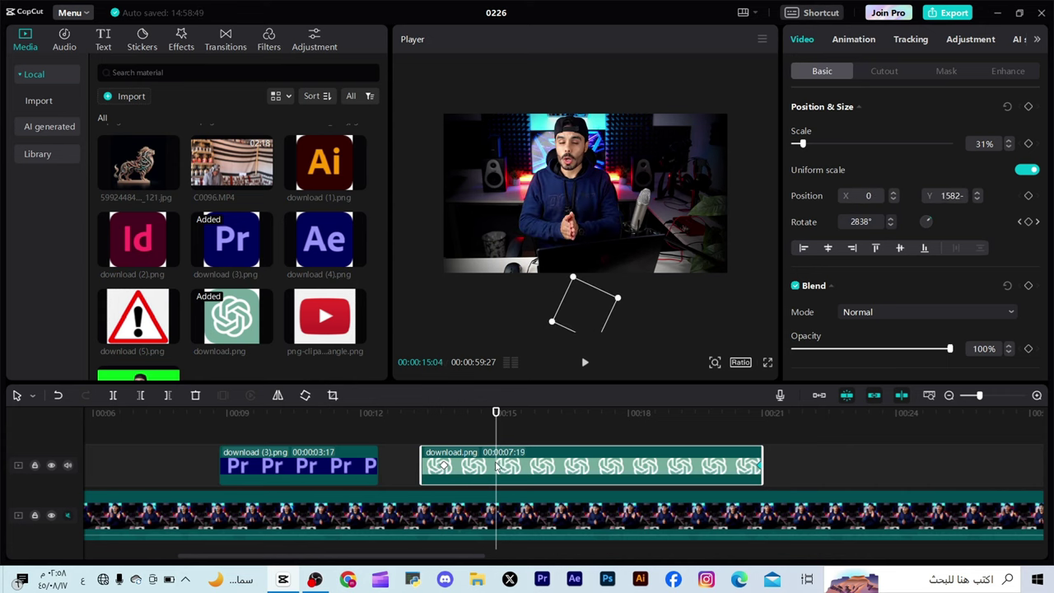
pyautogui.moveTo(494, 421); pyautogui.dragTo(469, 436)
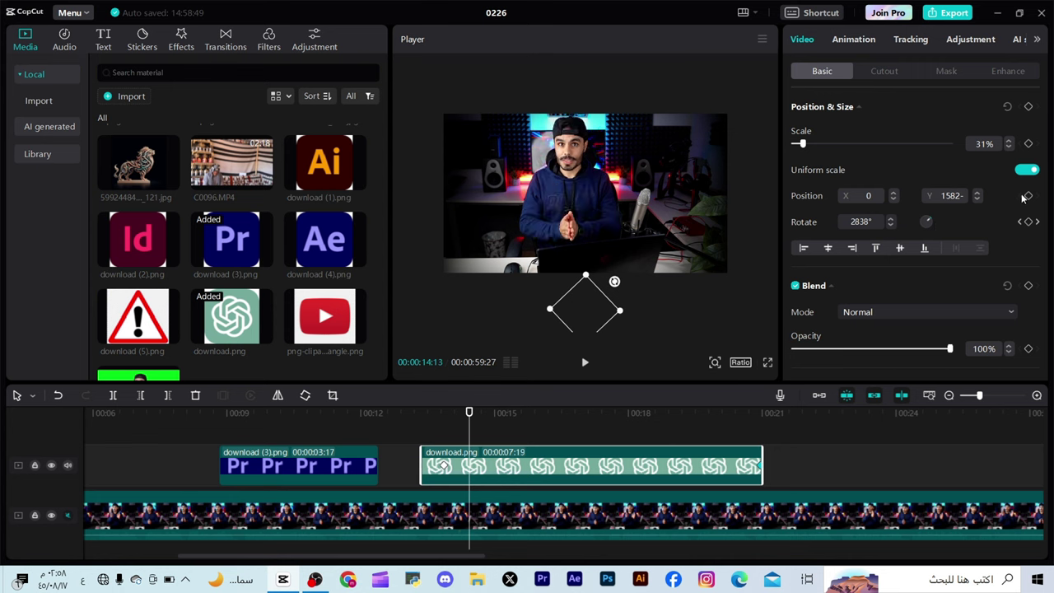
pyautogui.moveTo(469, 412); pyautogui.dragTo(533, 410)
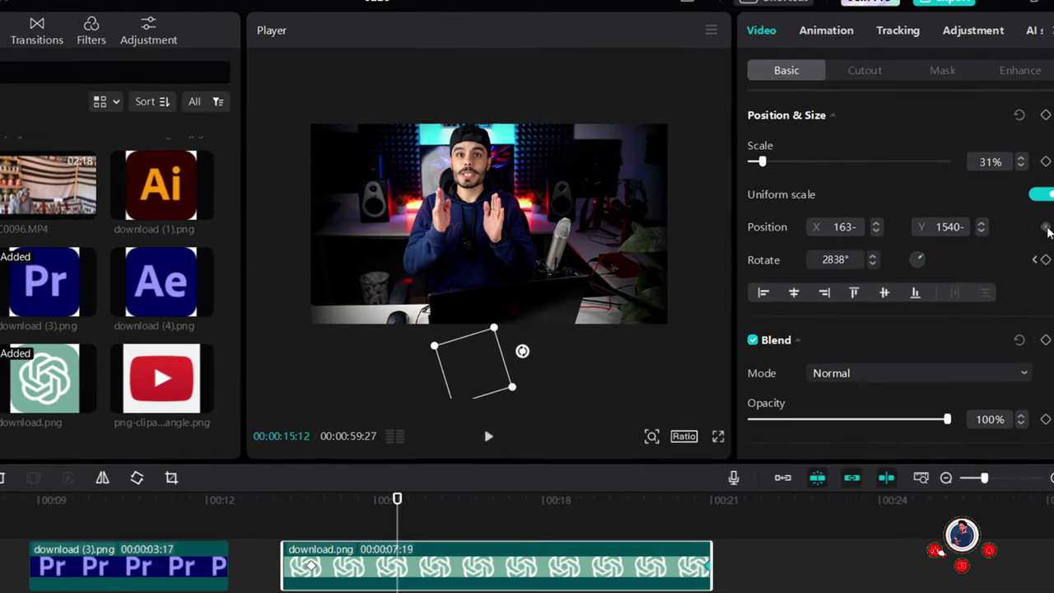
pyautogui.click(1046, 227)
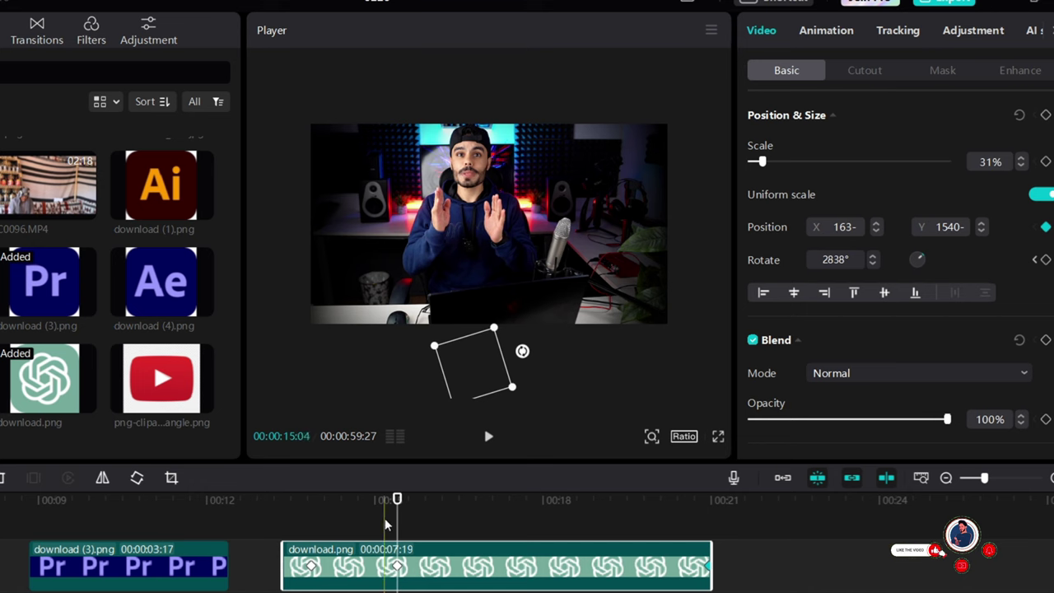
# Step: At 00:00:17:04, move the ChatGPT logo up into the video frame to X -167, Y -316
pyautogui.press('space')
pyautogui.moveTo(431, 521); pyautogui.dragTo(493, 521)
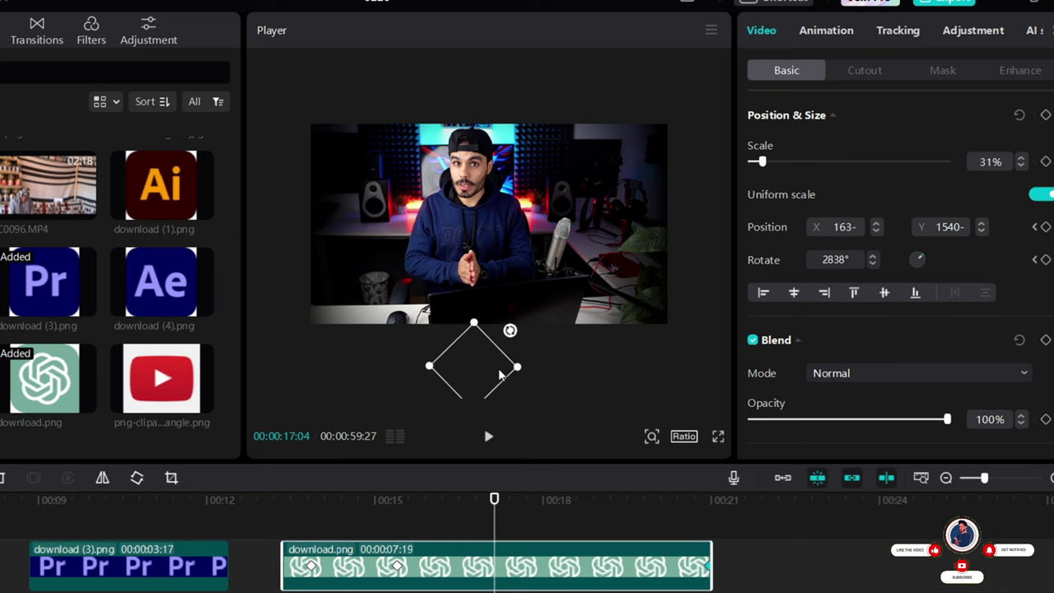
pyautogui.moveTo(479, 387); pyautogui.dragTo(485, 265)
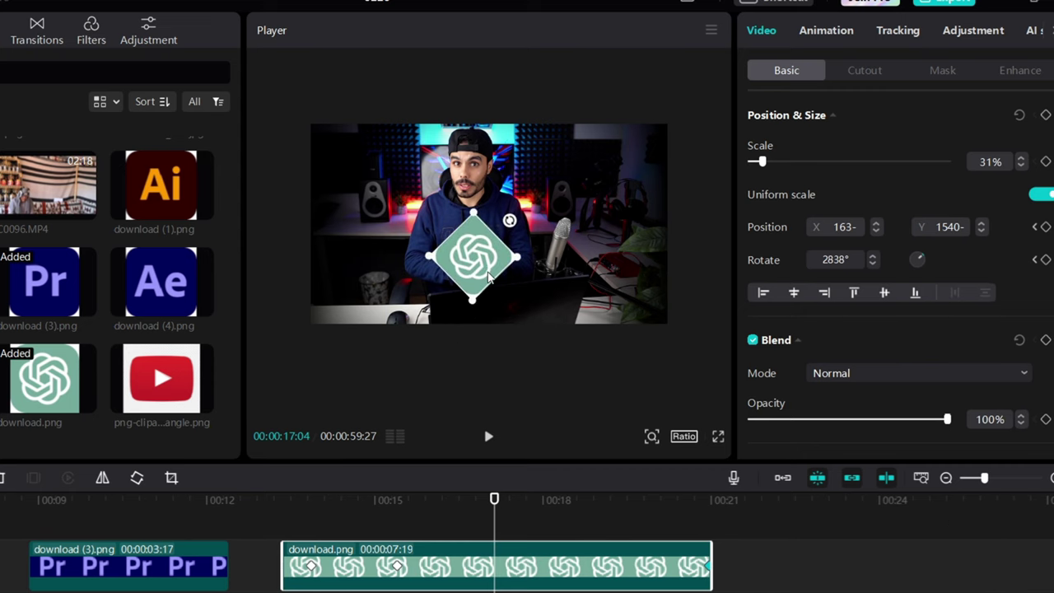
# Step: Play back the ChatGPT logo's rotating entrance from just before the first Position keyframe
pyautogui.moveTo(495, 497); pyautogui.dragTo(357, 536)
pyautogui.press('space')
pyautogui.press('space')
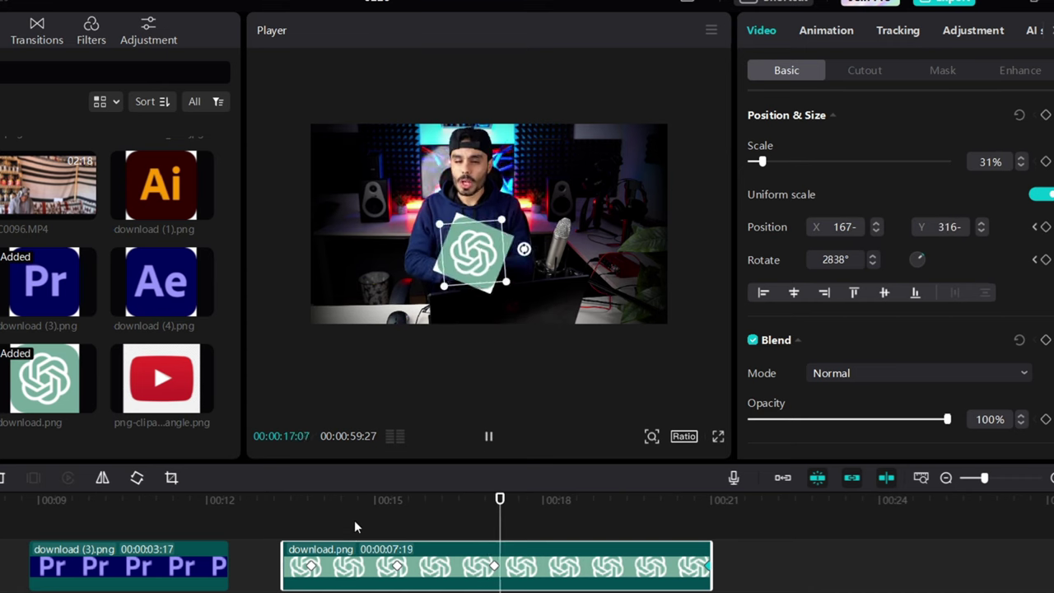
pyautogui.press('space')
# Step: Move the ChatGPT logo's second Position keyframe close to the first and replay the faster entrance
pyautogui.moveTo(493, 566); pyautogui.dragTo(424, 567)
pyautogui.moveTo(502, 501); pyautogui.dragTo(397, 522)
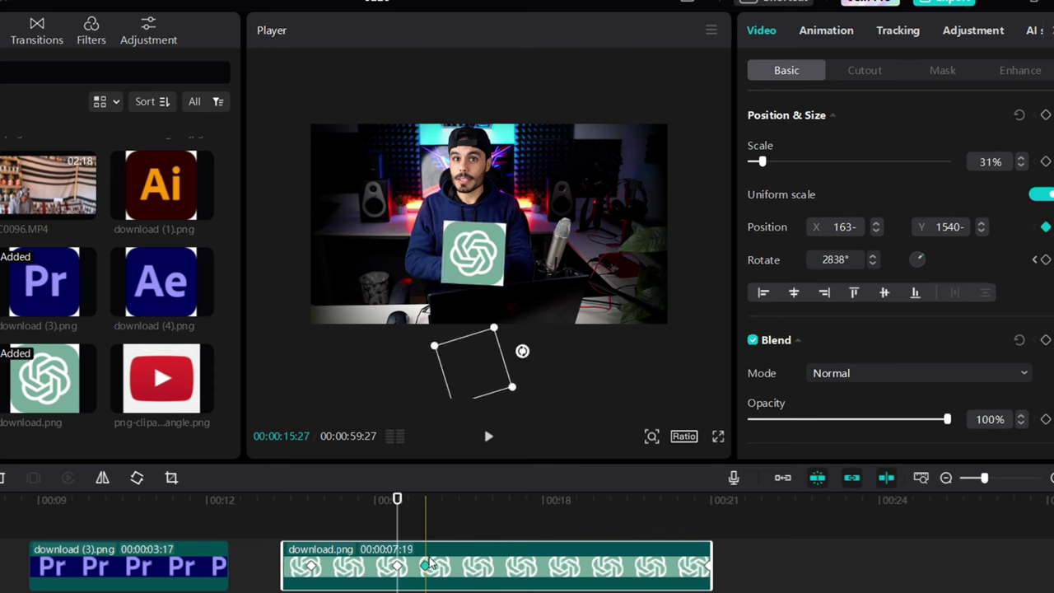
pyautogui.moveTo(424, 566); pyautogui.dragTo(426, 539)
pyautogui.press('space')
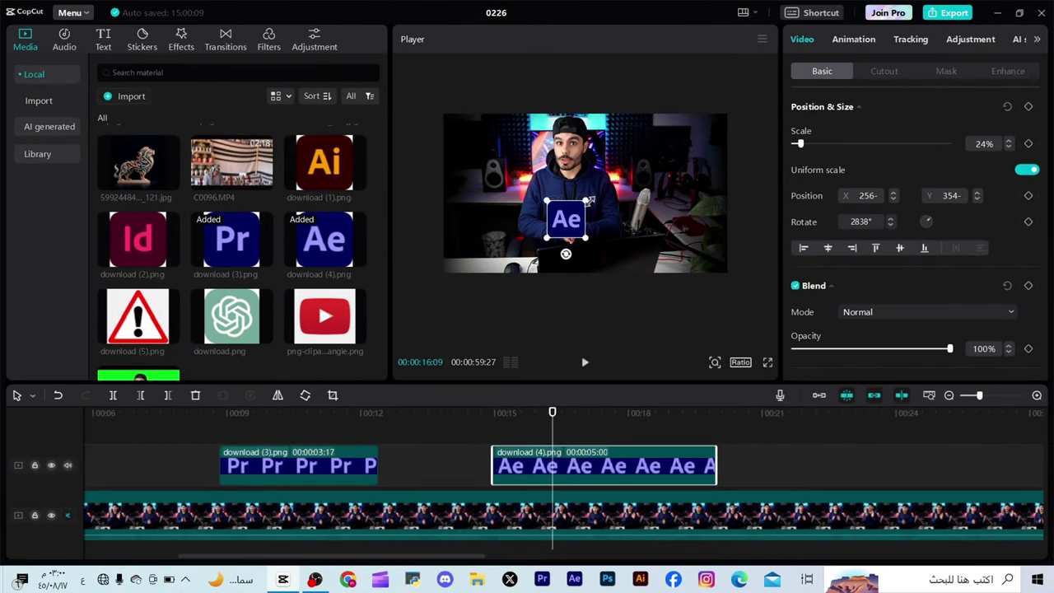
# Step: Move the After Effects logo to X -172, Y -205 and vary its scale between 1% and 55%, ending at 53%
pyautogui.moveTo(589, 200); pyautogui.dragTo(595, 190)
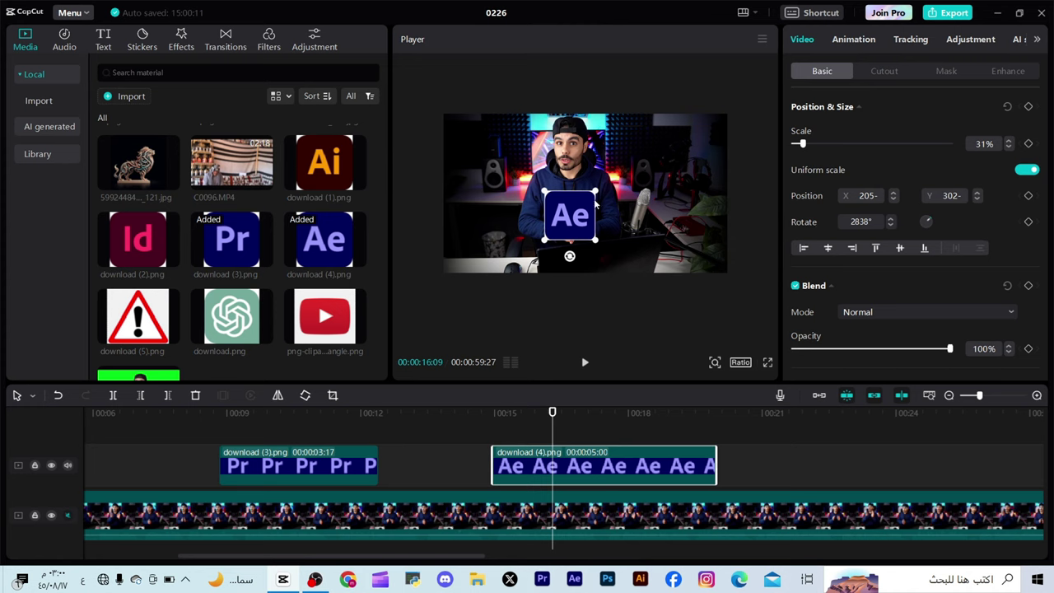
pyautogui.moveTo(599, 193); pyautogui.dragTo(649, 201)
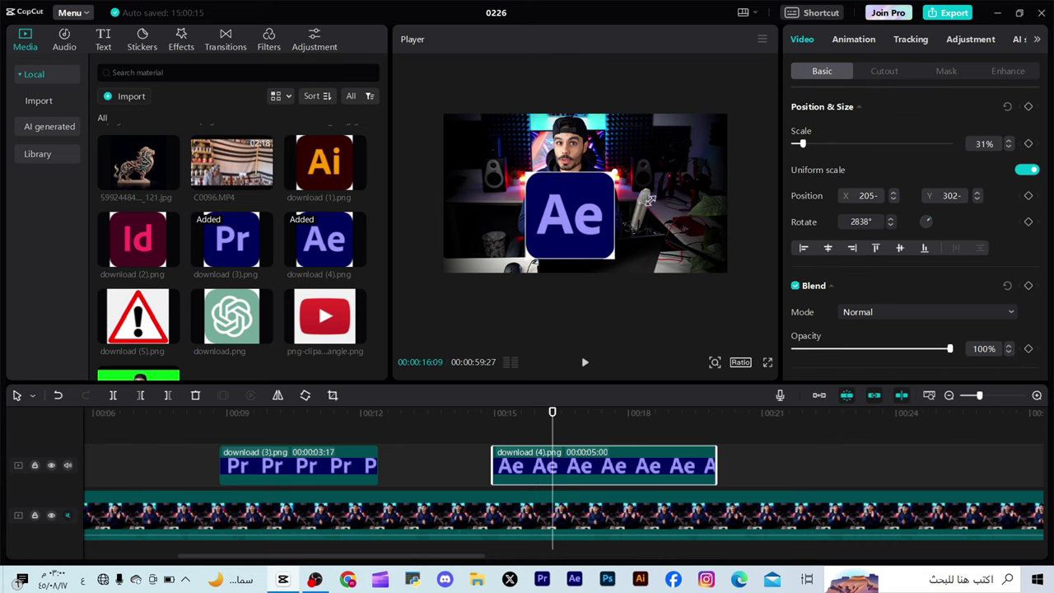
pyautogui.moveTo(578, 220); pyautogui.dragTo(590, 208)
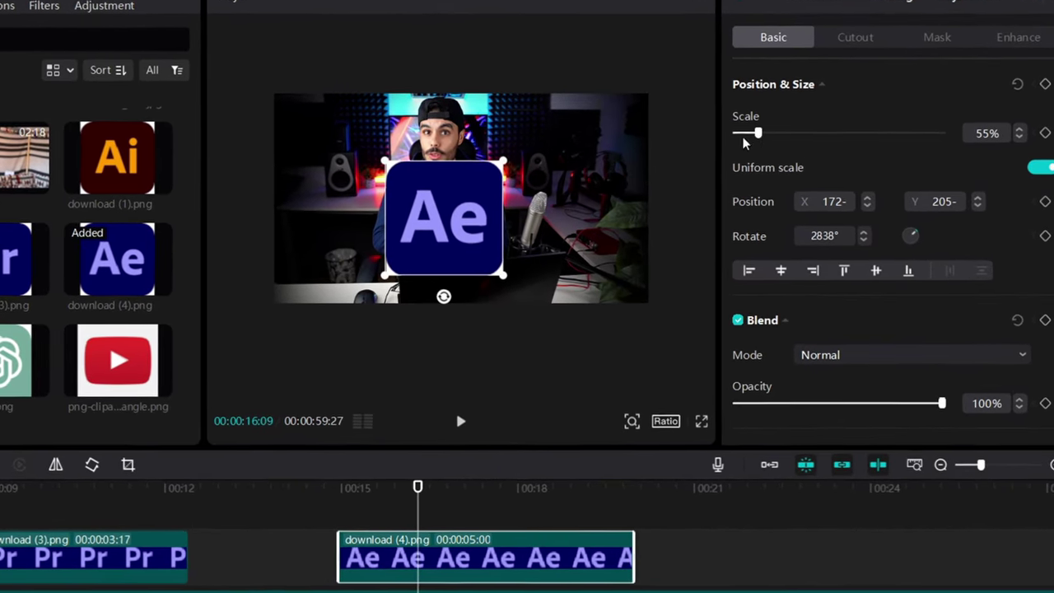
pyautogui.moveTo(755, 133); pyautogui.dragTo(690, 148)
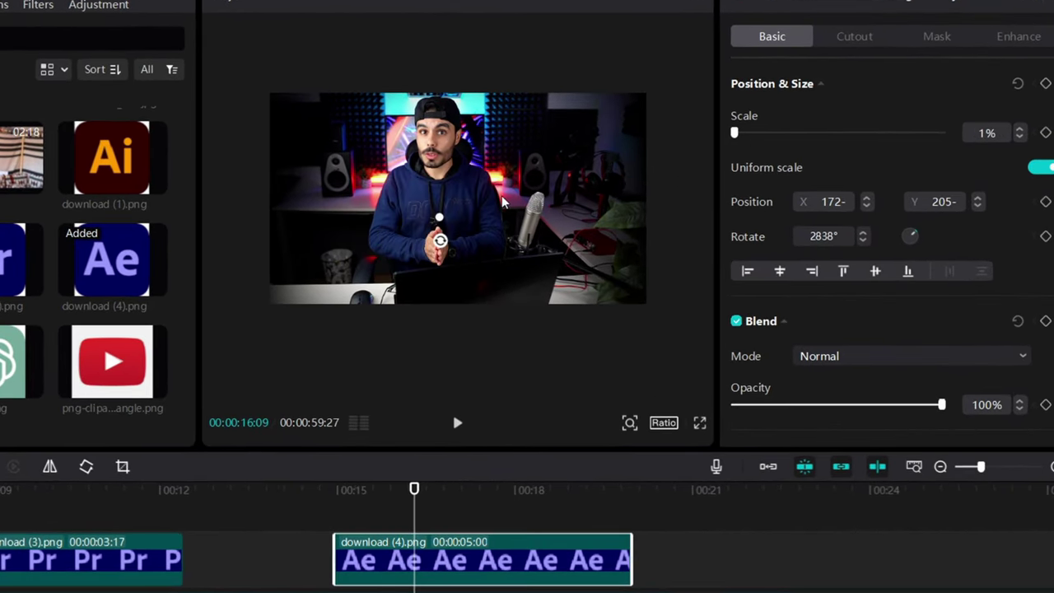
pyautogui.moveTo(941, 135); pyautogui.dragTo(758, 158)
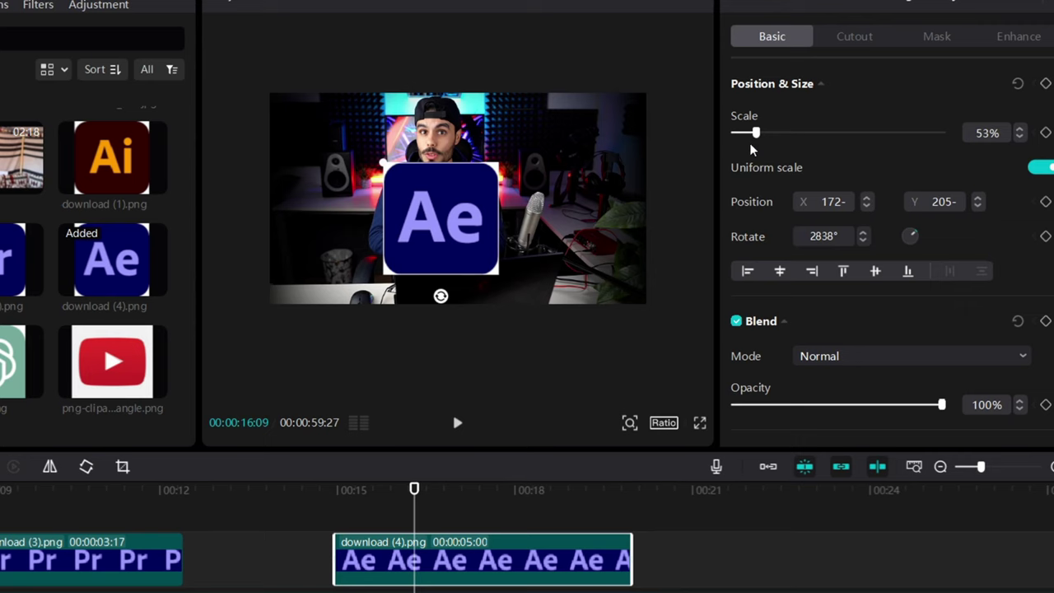
# Step: At 00:00:14:29, the start of the After Effects logo clip, add a Scale keyframe and set it to 1%
pyautogui.moveTo(414, 494); pyautogui.dragTo(334, 510)
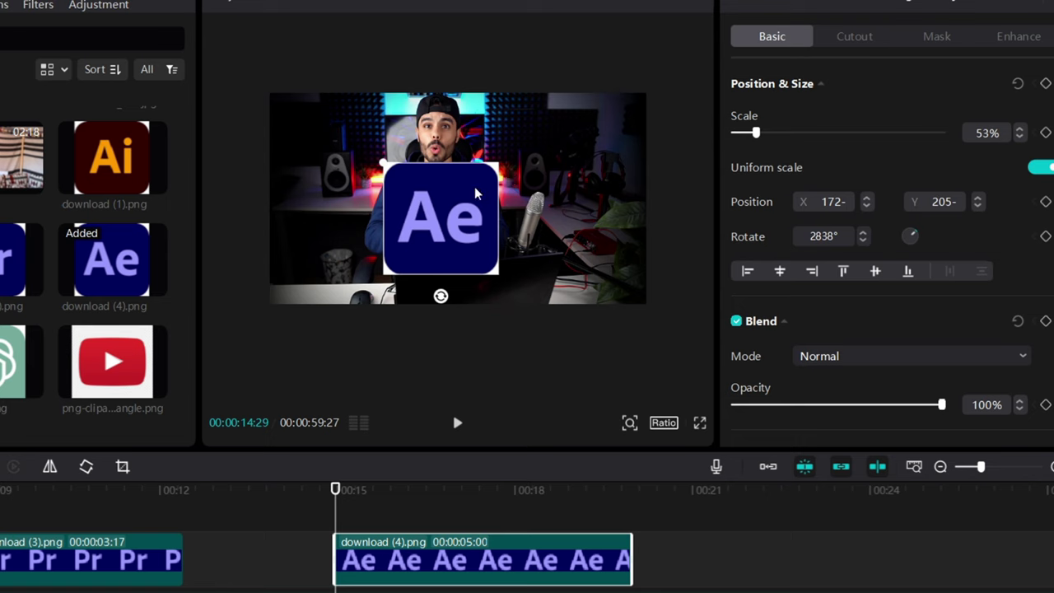
pyautogui.moveTo(386, 165); pyautogui.dragTo(412, 193)
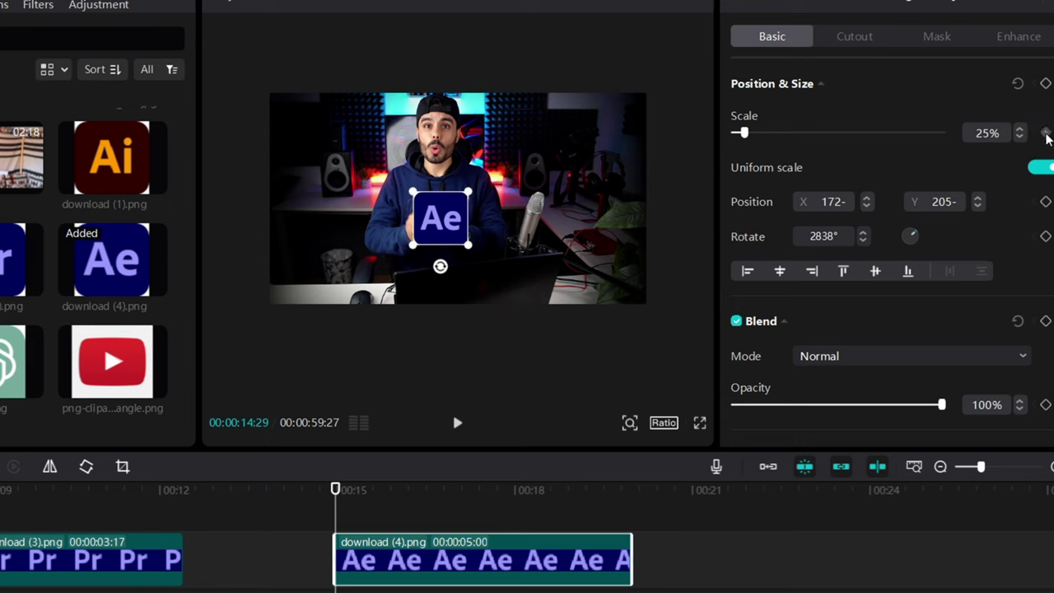
pyautogui.click(1045, 134)
pyautogui.moveTo(744, 136); pyautogui.dragTo(714, 142)
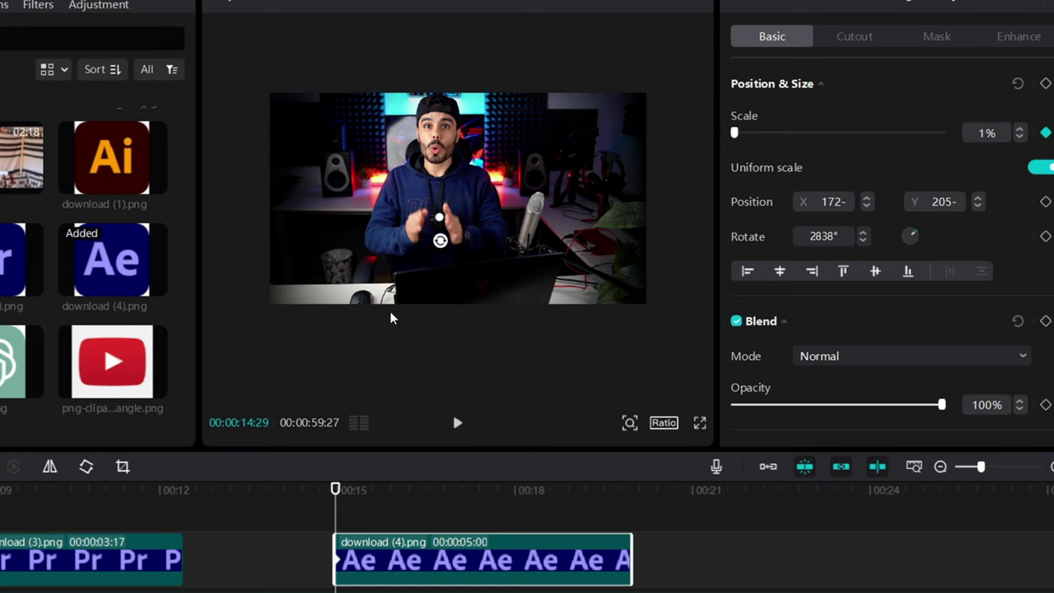
# Step: At 00:00:16:03, set the After Effects logo's scale to 37% and play the scale-up from the clip's start
pyautogui.moveTo(335, 493); pyautogui.dragTo(402, 492)
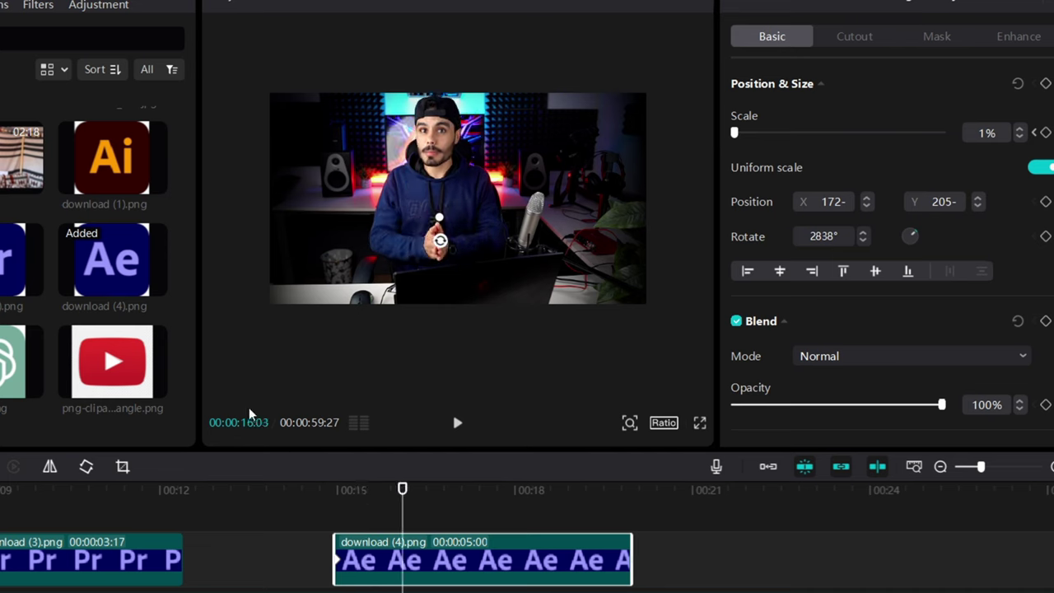
pyautogui.moveTo(815, 132); pyautogui.dragTo(748, 136)
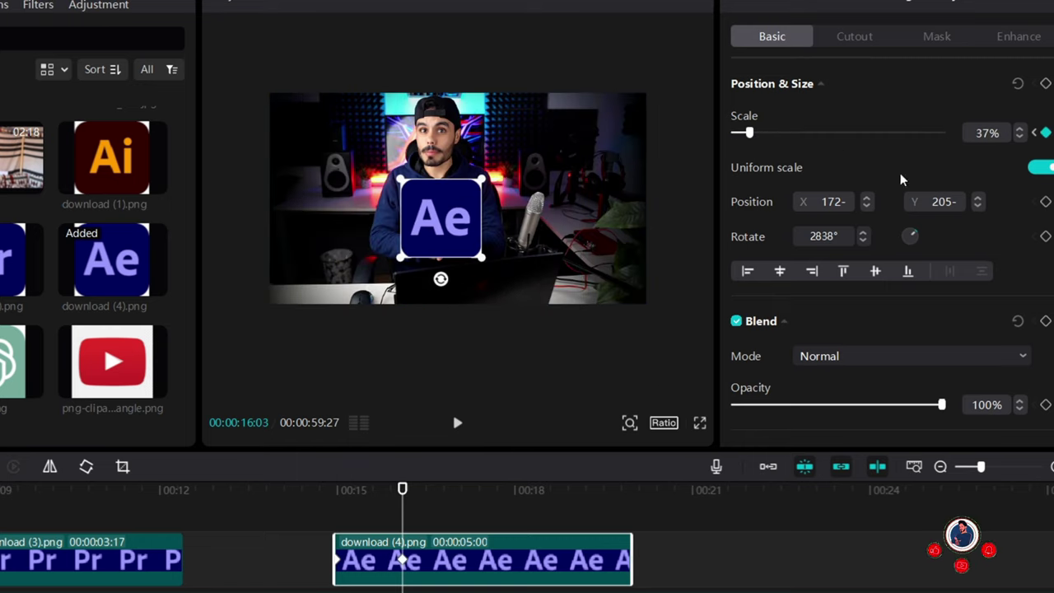
pyautogui.moveTo(402, 501); pyautogui.dragTo(337, 503)
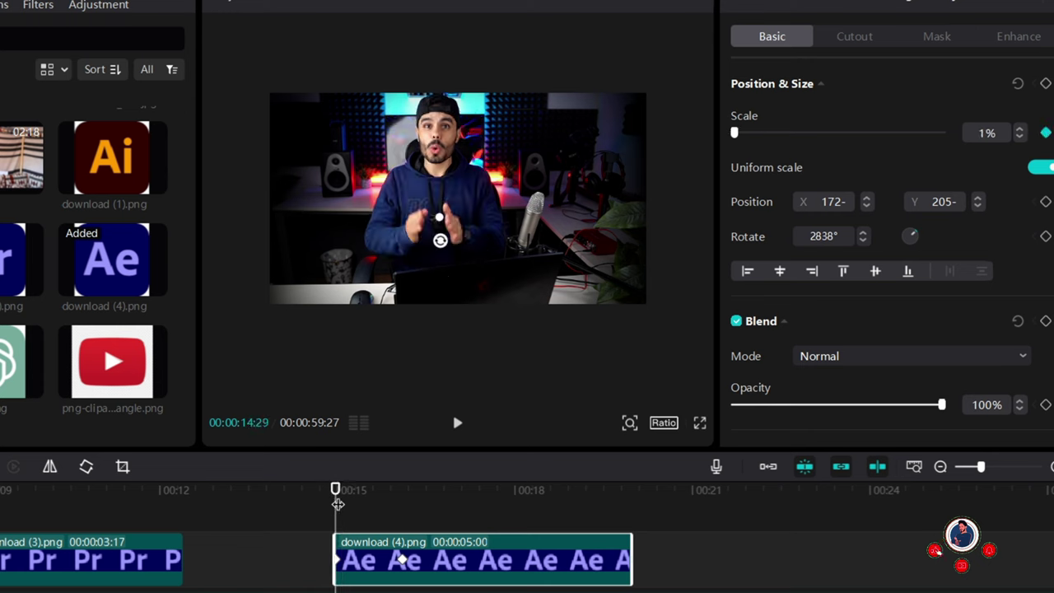
pyautogui.press('space')
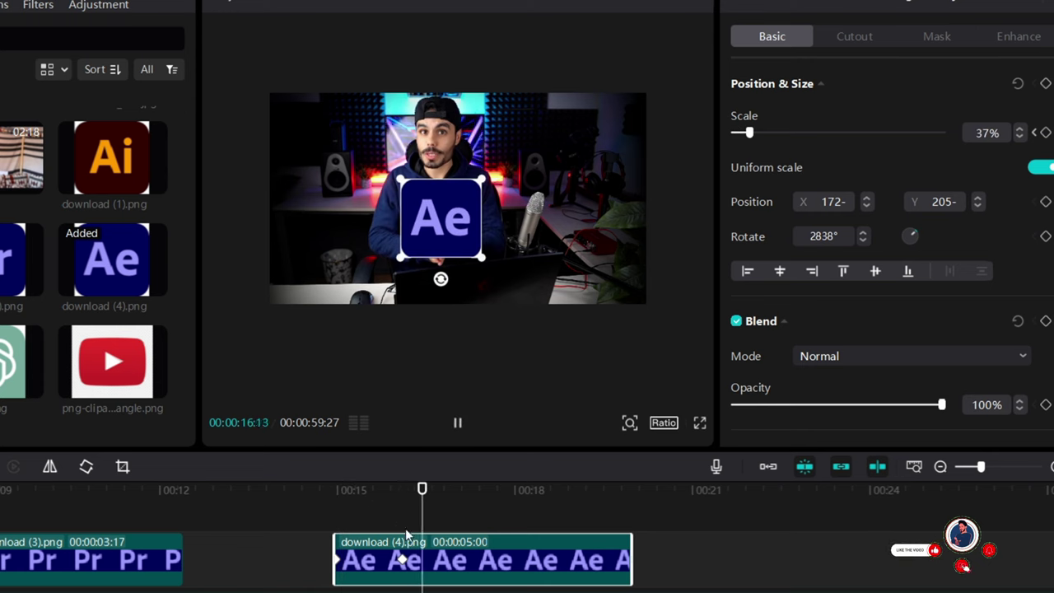
pyautogui.press('space')
# Step: Move the After Effects logo's second Scale keyframe close to the first and replay the faster scale-up
pyautogui.click(403, 558)
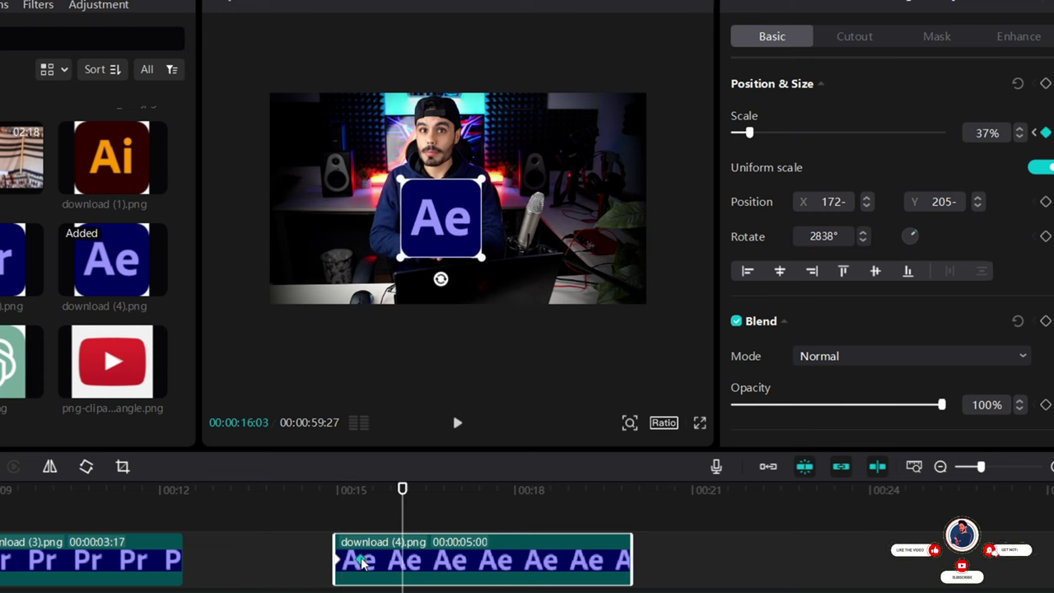
pyautogui.moveTo(367, 566); pyautogui.dragTo(359, 565)
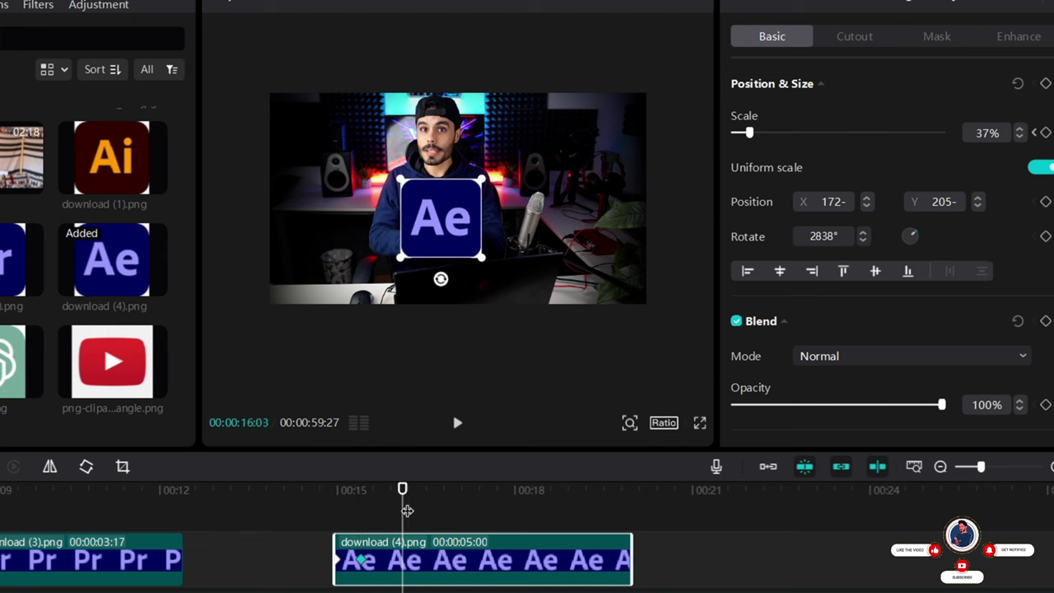
pyautogui.moveTo(407, 511); pyautogui.dragTo(334, 521)
pyautogui.press('space')
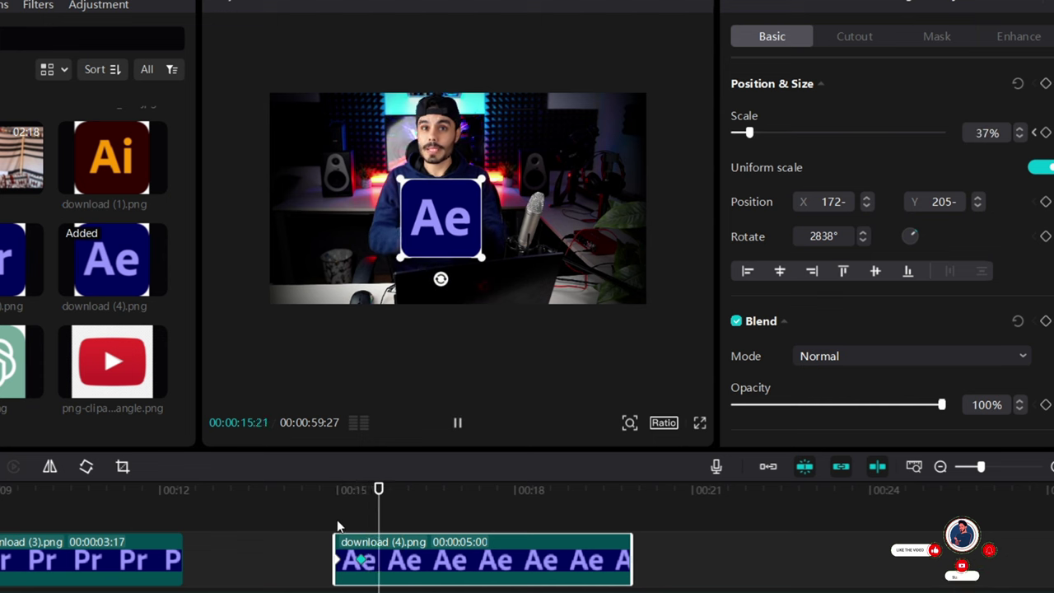
pyautogui.press('space')
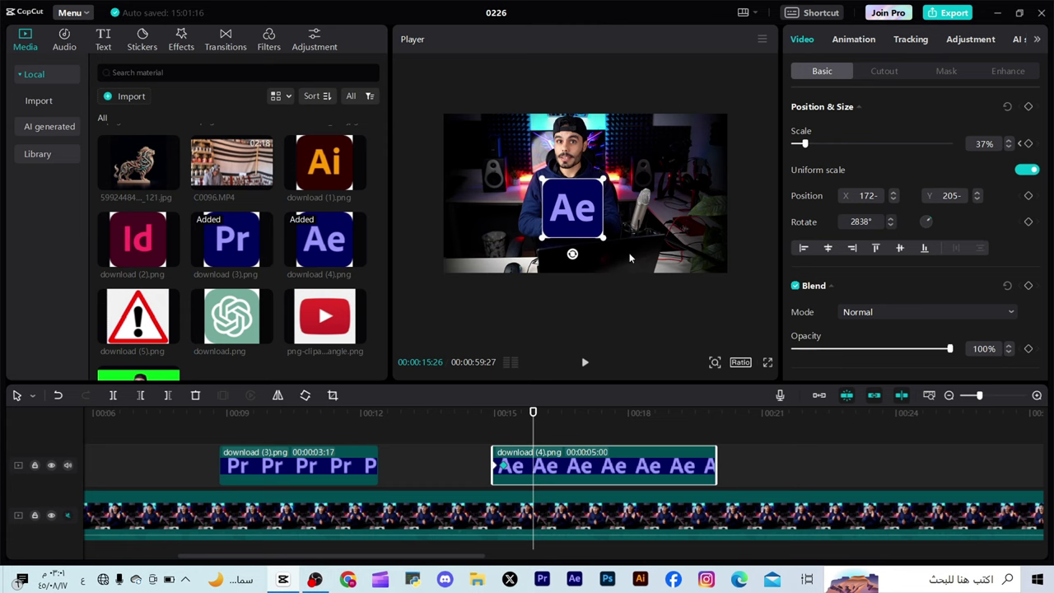
# Step: Raise the After Effects logo's second Scale keyframe to 247% and trim the clip to a duration of 00:00:02:24
pyautogui.click(505, 470)
pyautogui.click(527, 475)
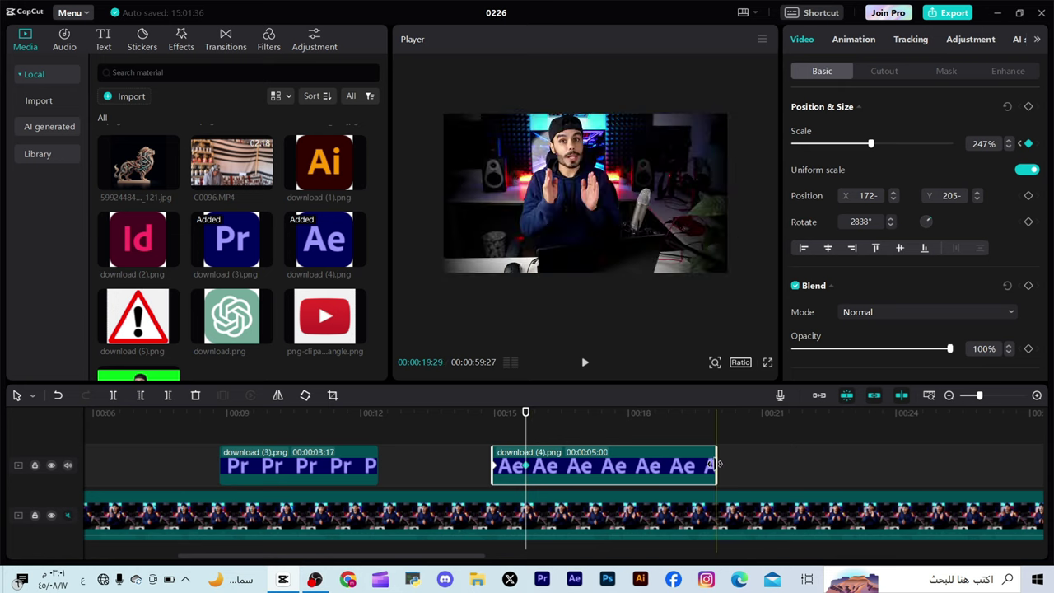
pyautogui.moveTo(715, 466); pyautogui.dragTo(550, 466)
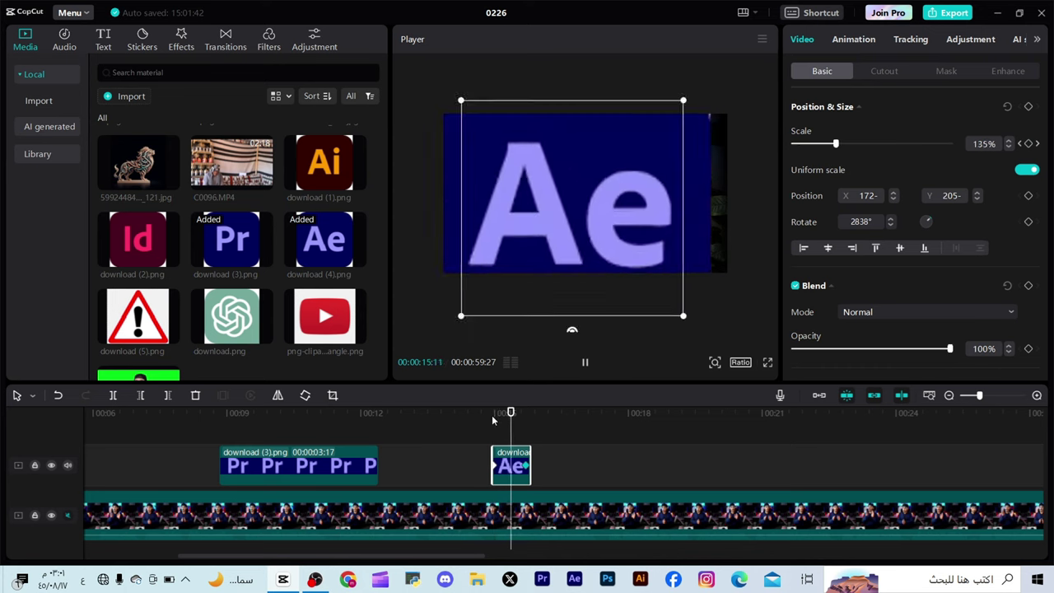
pyautogui.press('space')
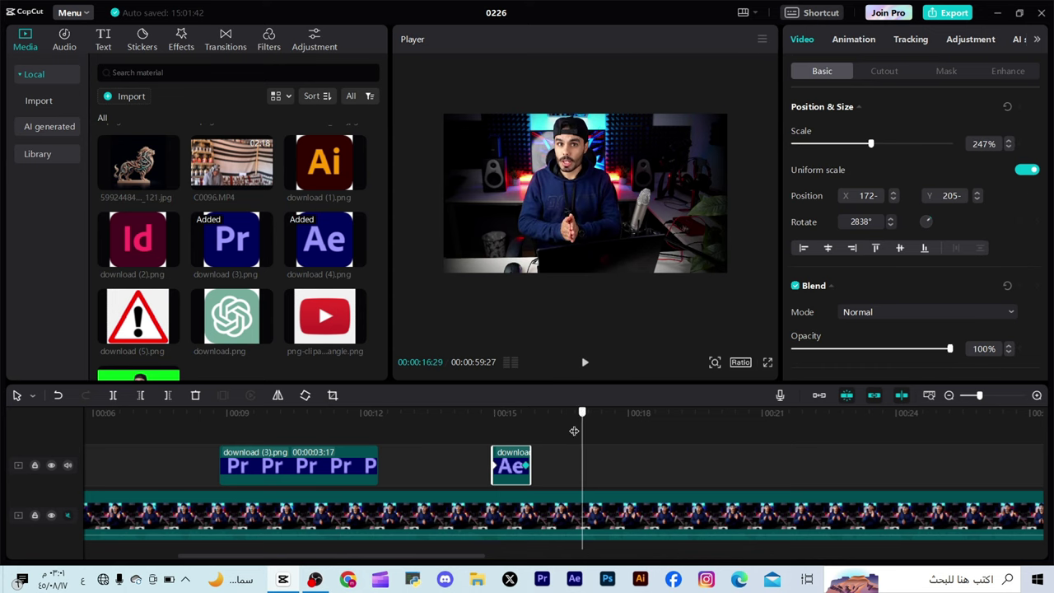
pyautogui.click(494, 412)
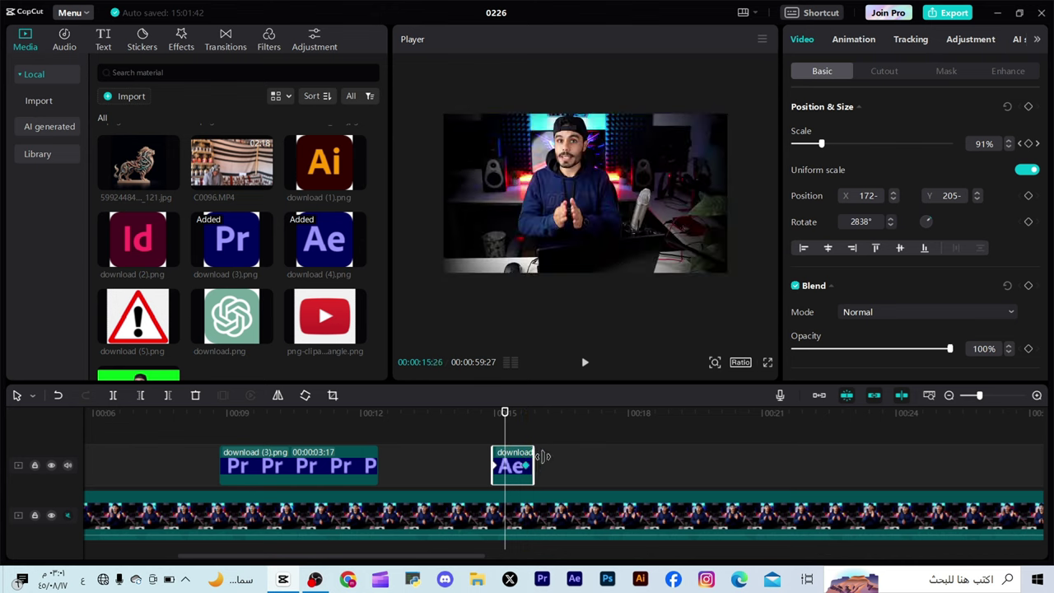
pyautogui.moveTo(532, 458); pyautogui.dragTo(586, 459)
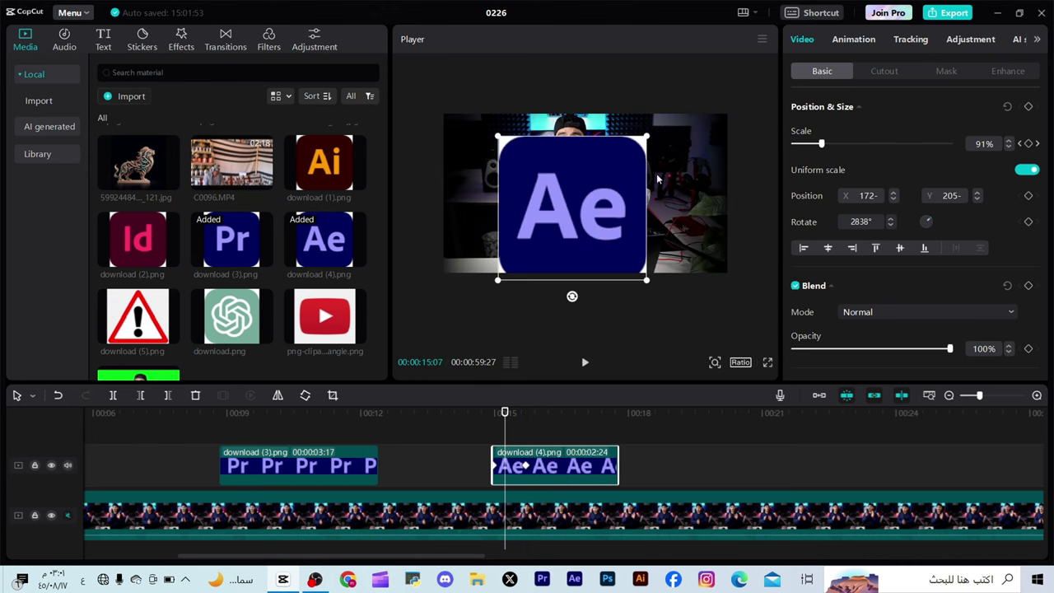
# Step: Move the After Effects logo below the video frame to X -205, Y -2126 and add a Position keyframe at 00:00:15:05
pyautogui.moveTo(647, 139); pyautogui.dragTo(643, 141)
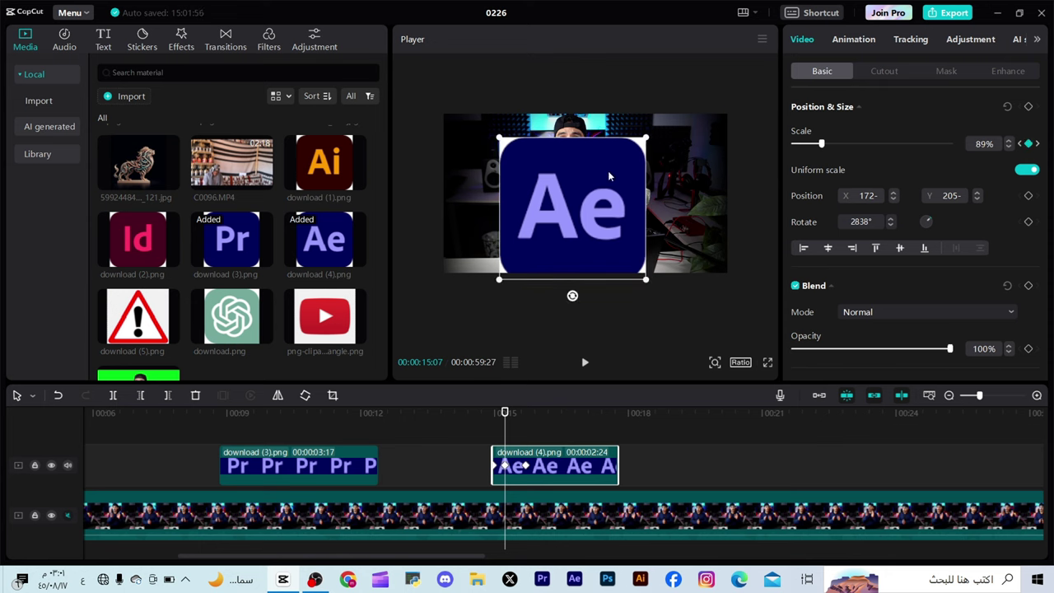
pyautogui.moveTo(599, 195); pyautogui.dragTo(551, 288)
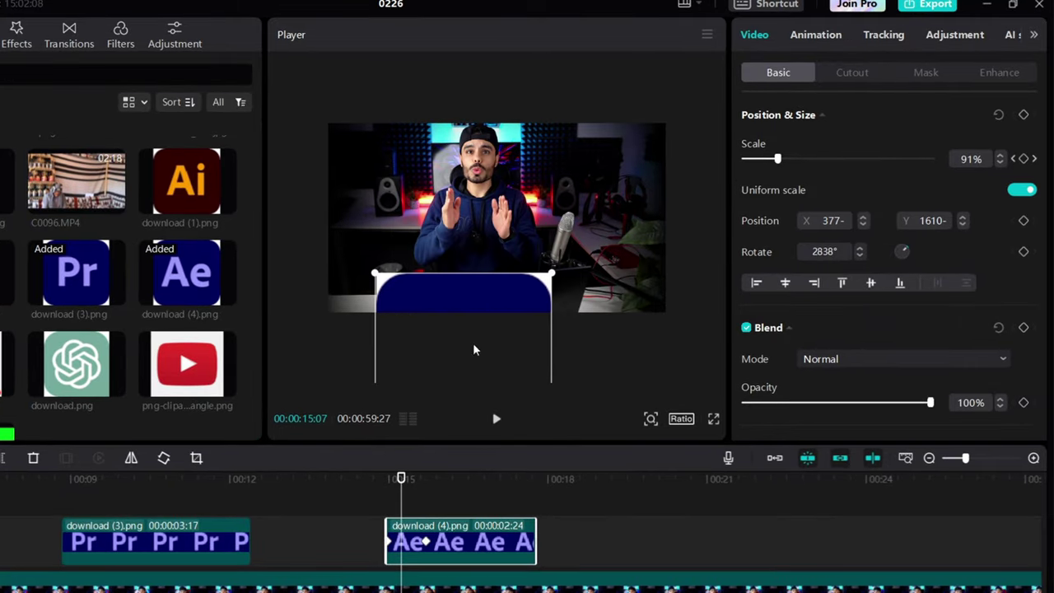
pyautogui.moveTo(473, 349); pyautogui.dragTo(486, 393)
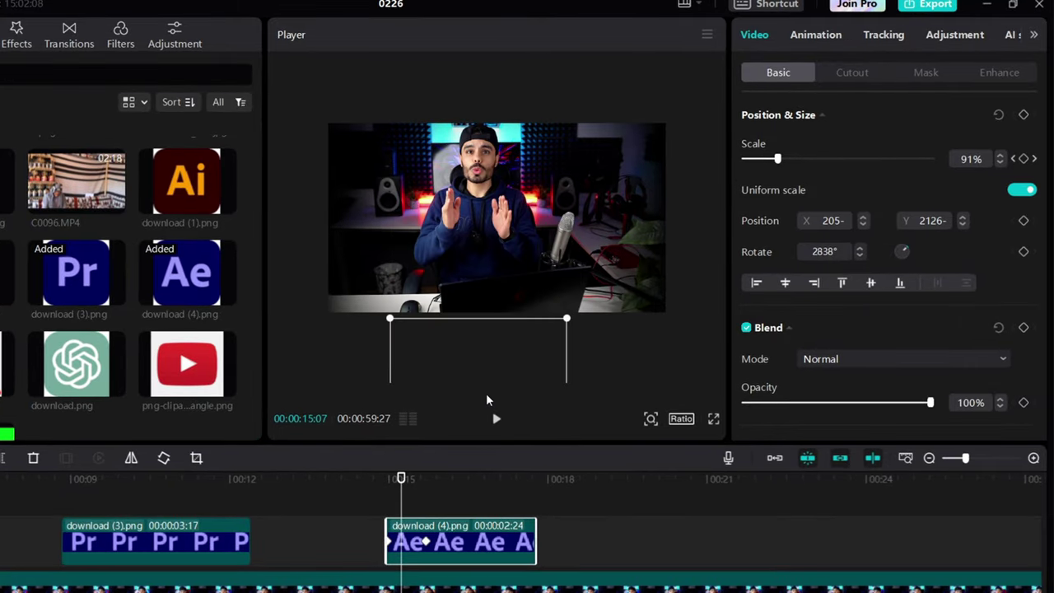
pyautogui.click(399, 503)
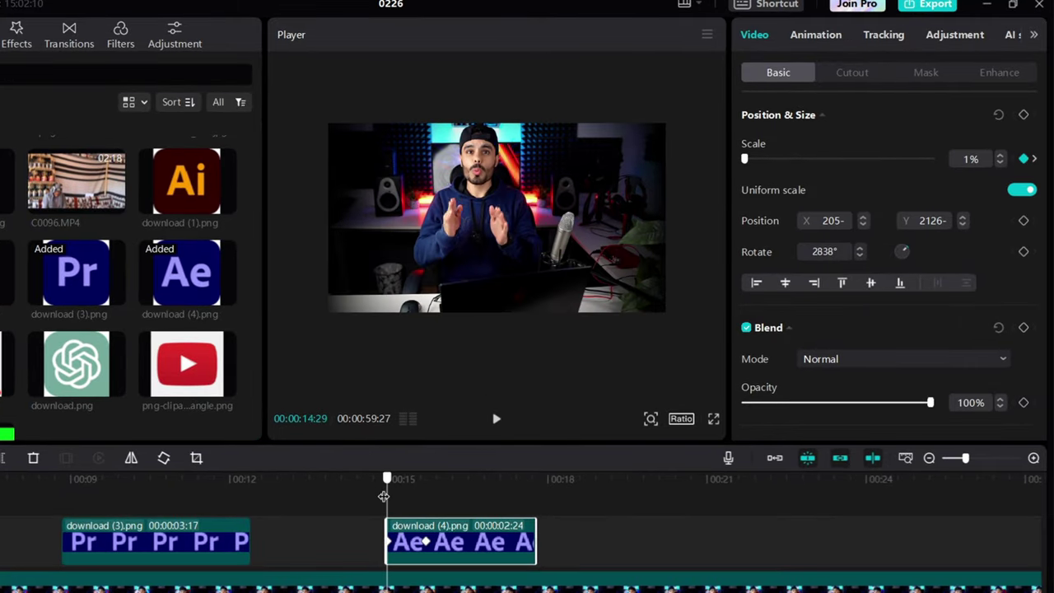
pyautogui.moveTo(388, 500); pyautogui.dragTo(398, 522)
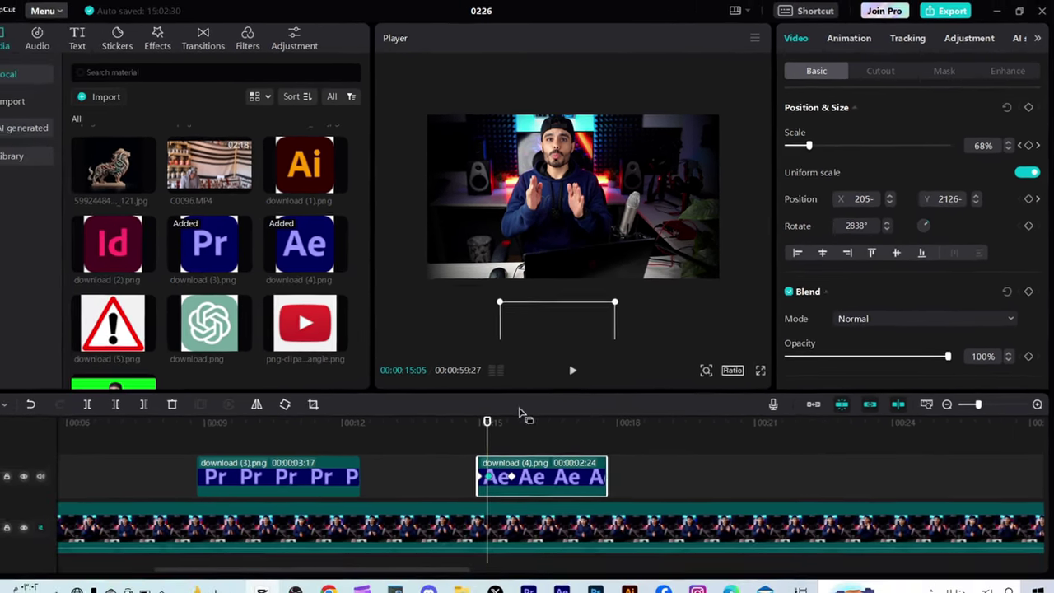
# Step: Reduce the After Effects logo's scale to 86% after its 247% keyframe and adjust the spacing between its keyframes
pyautogui.click(507, 441)
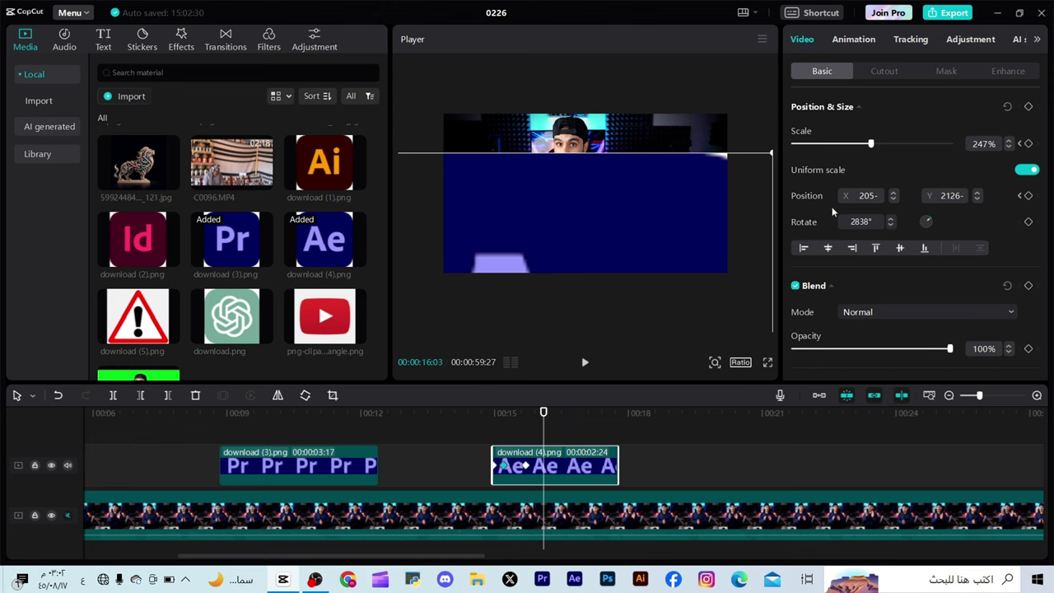
pyautogui.moveTo(870, 145); pyautogui.dragTo(826, 146)
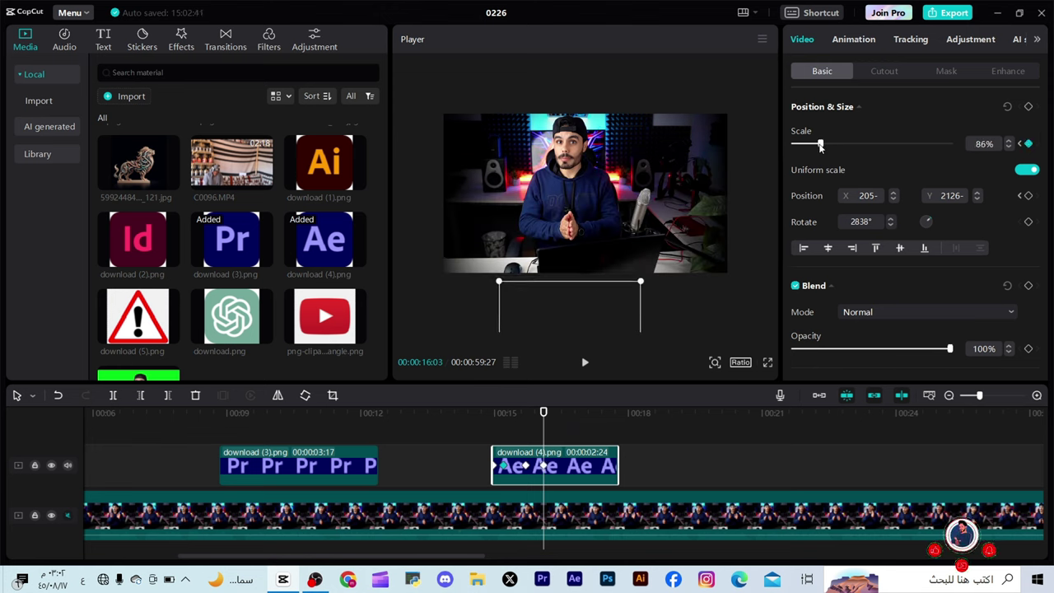
pyautogui.click(507, 468)
pyautogui.click(525, 467)
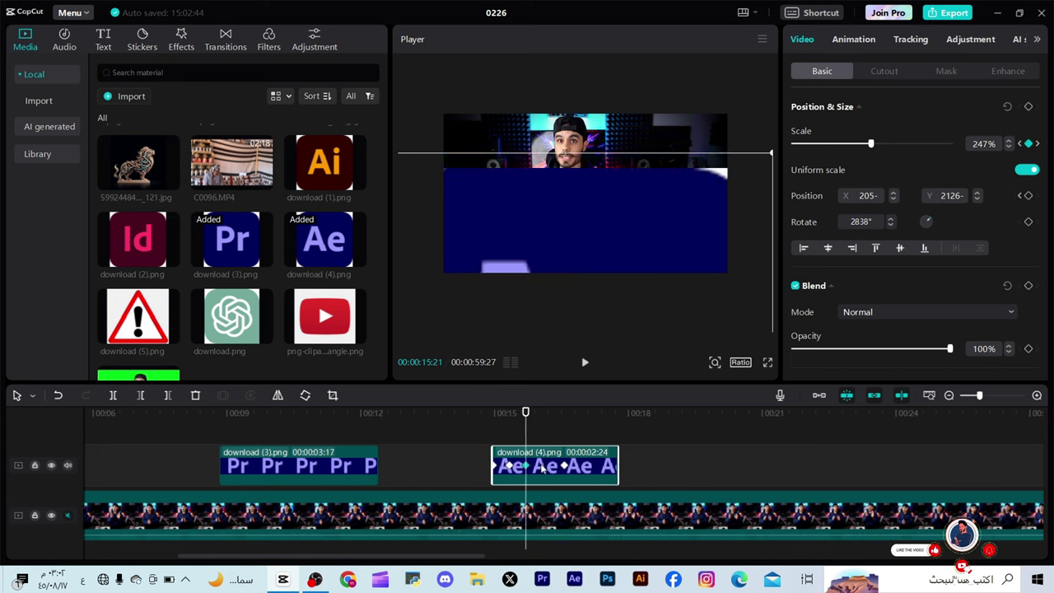
# Step: Add a Position keyframe at 00:00:15:06 and raise the After Effects logo to X -209, Y 0 at 00:00:15:27
pyautogui.moveTo(563, 438); pyautogui.dragTo(501, 445)
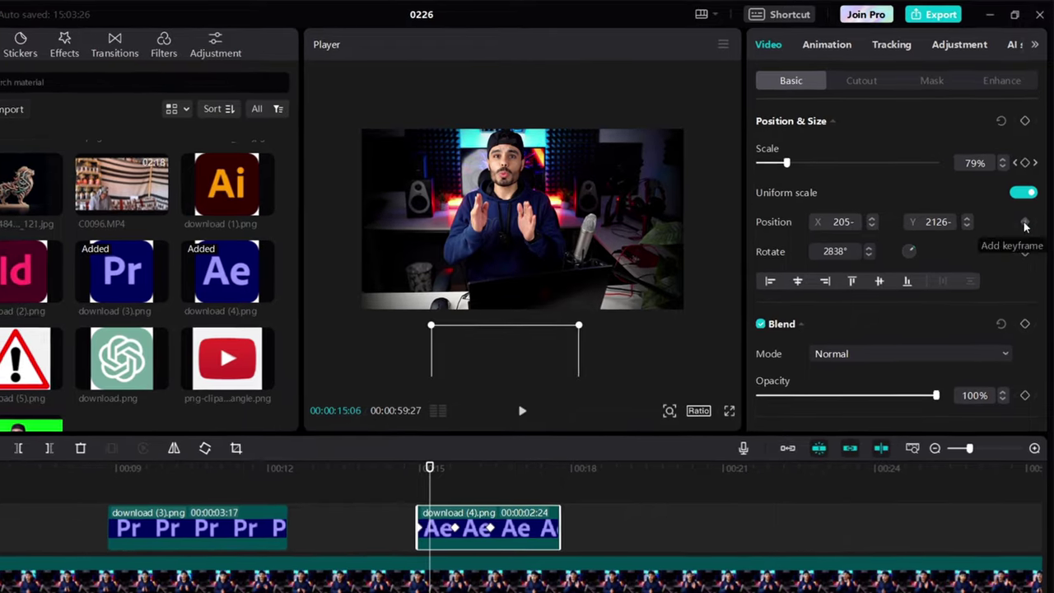
pyautogui.click(1025, 224)
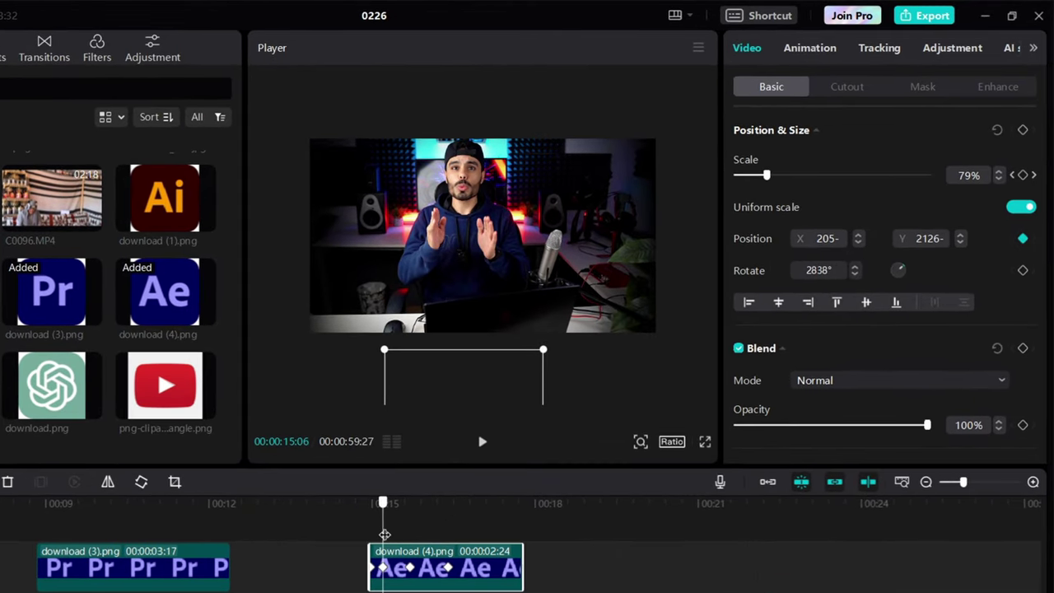
pyautogui.moveTo(384, 534); pyautogui.dragTo(421, 539)
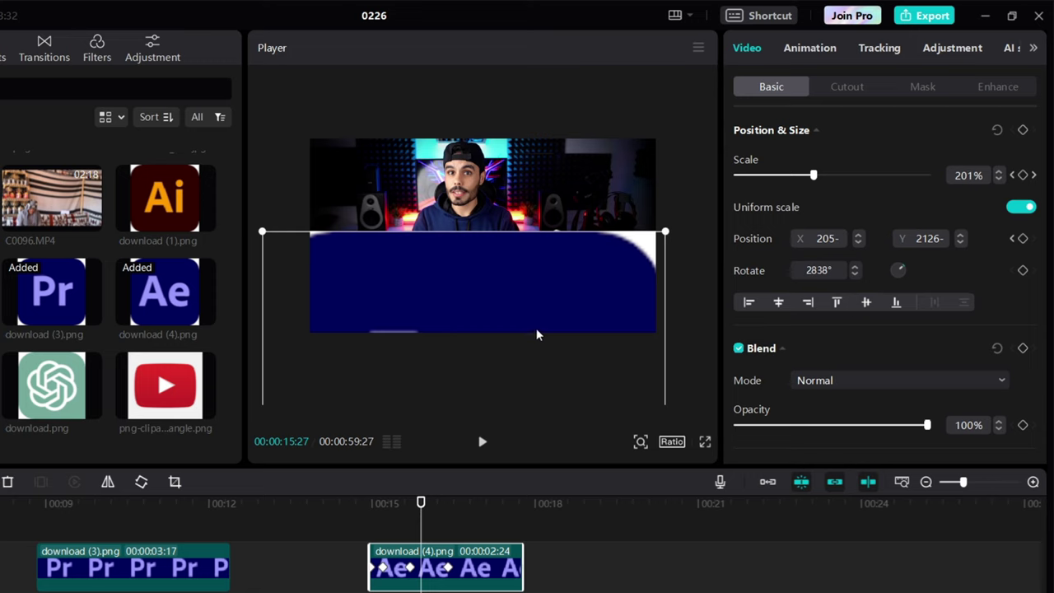
pyautogui.moveTo(536, 334); pyautogui.dragTo(568, 141)
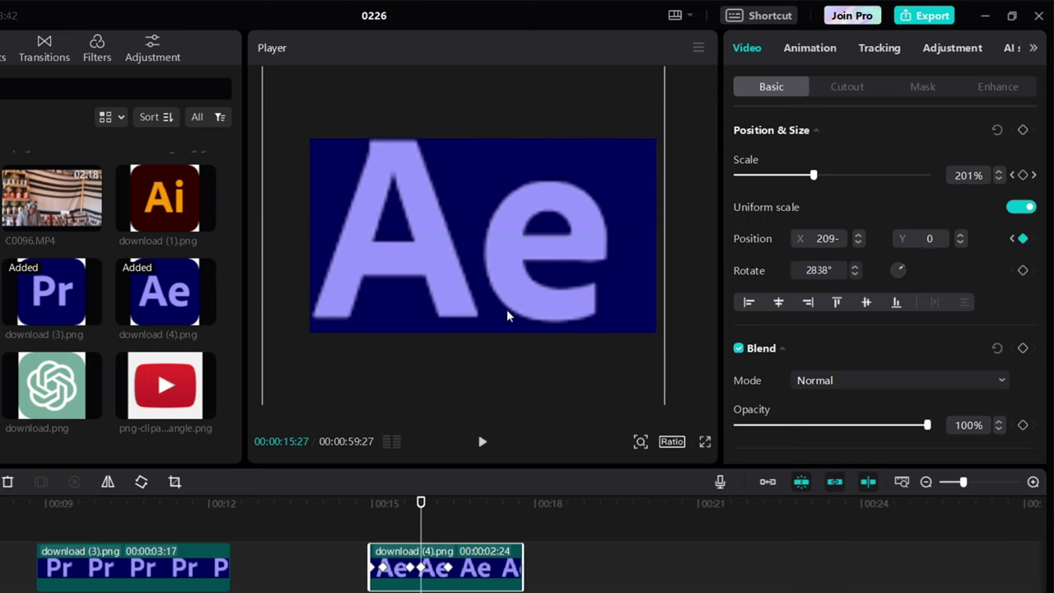
# Step: Retime the After Effects logo's 247% and 86% Scale keyframes, placing the last at about 00:00:16:01, and play the entrance
pyautogui.click(420, 571)
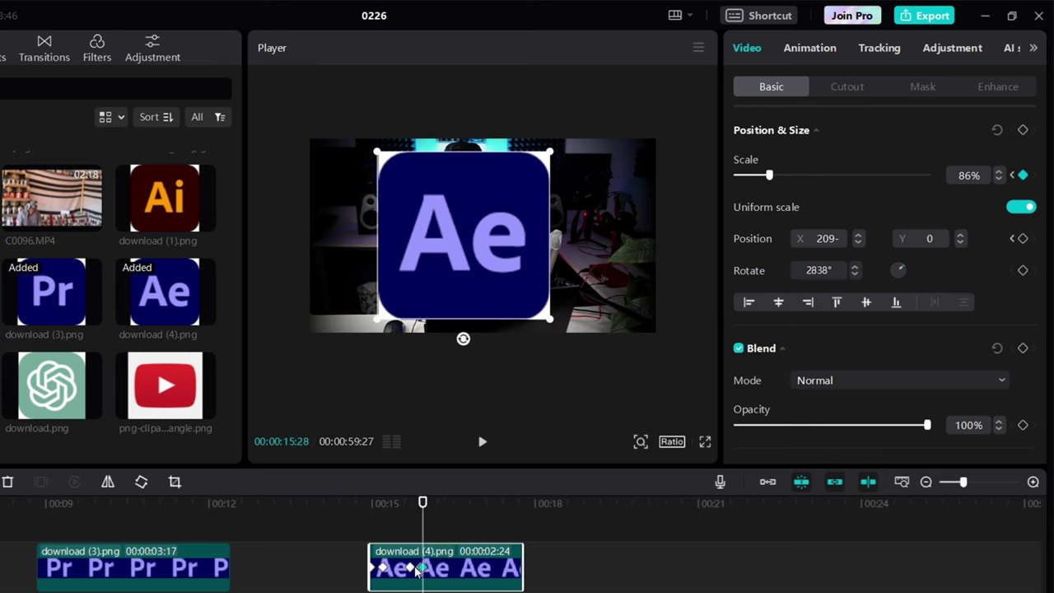
pyautogui.moveTo(422, 568)
pyautogui.mouseDown()
pyautogui.moveTo(447, 575)
pyautogui.moveTo(428, 571)
pyautogui.mouseUp()
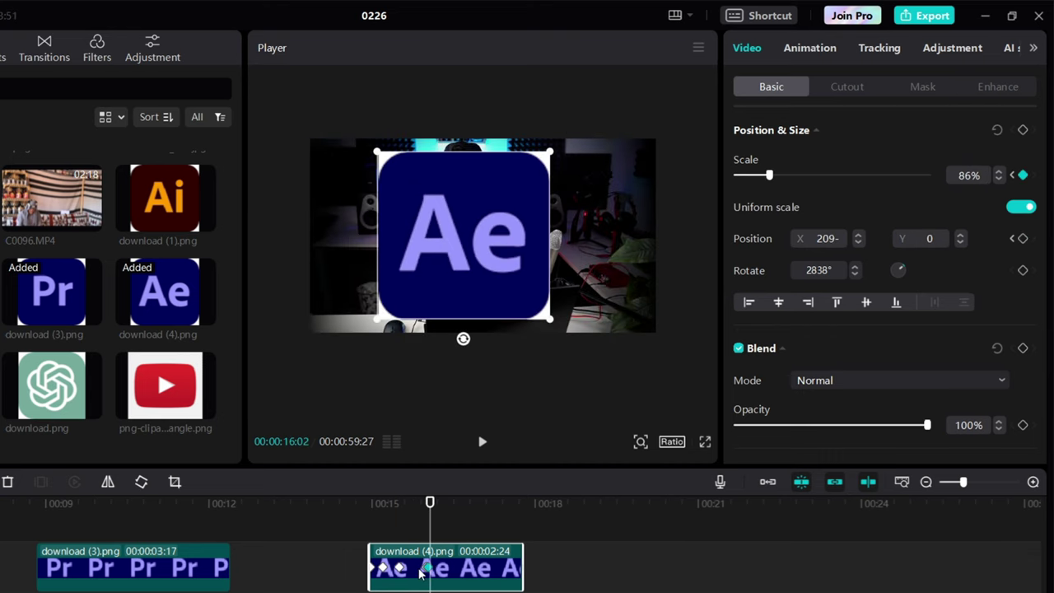
pyautogui.moveTo(429, 520); pyautogui.dragTo(383, 526)
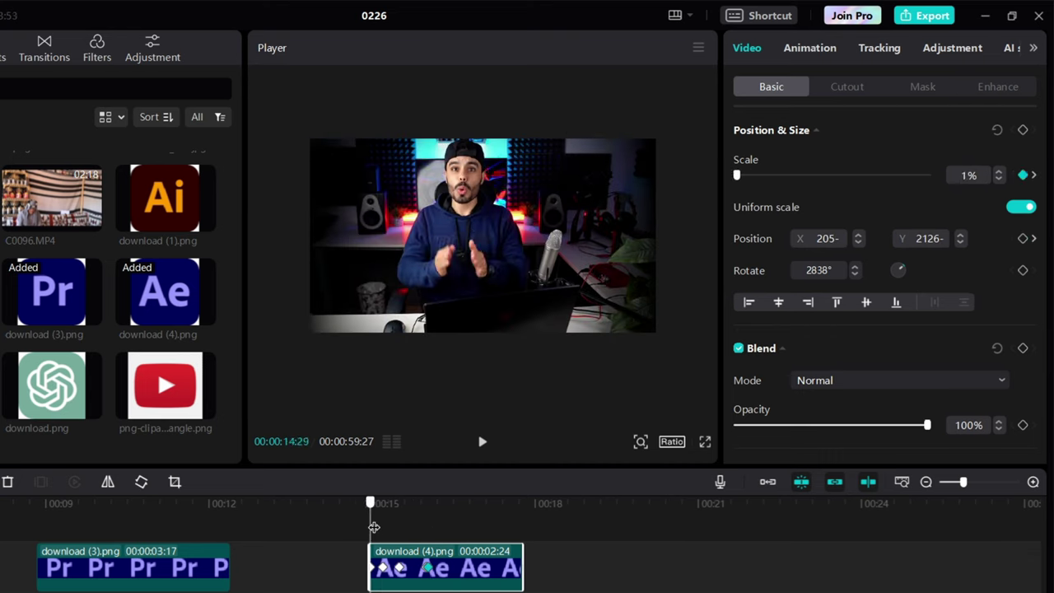
pyautogui.press('space')
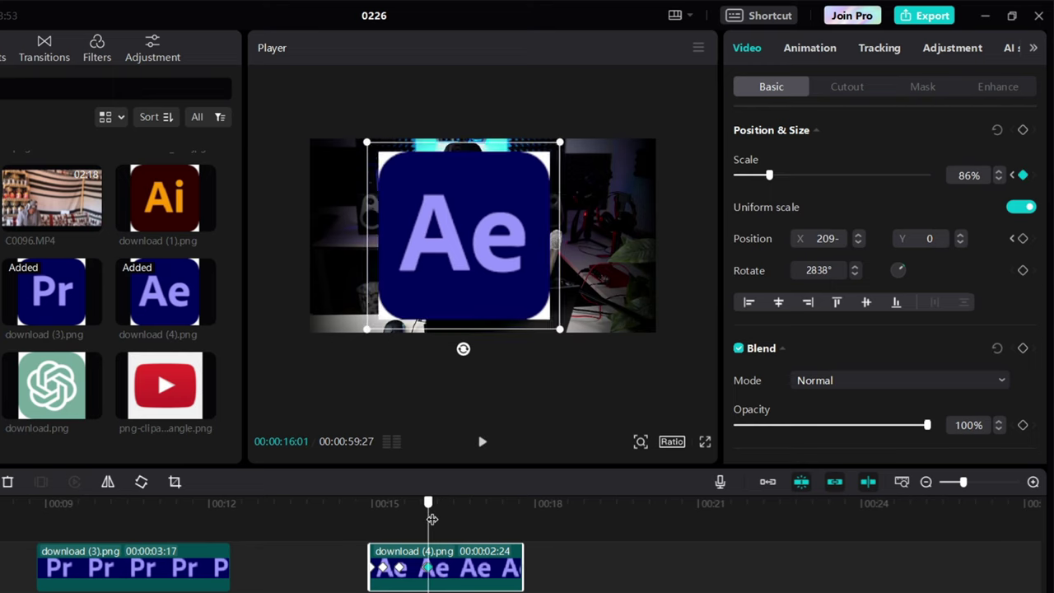
# Step: At 00:00:16:01, shrink the After Effects logo to 44% at X -228, Y -214 and replay its entrance from the clip's start
pyautogui.moveTo(553, 154); pyautogui.dragTo(487, 239)
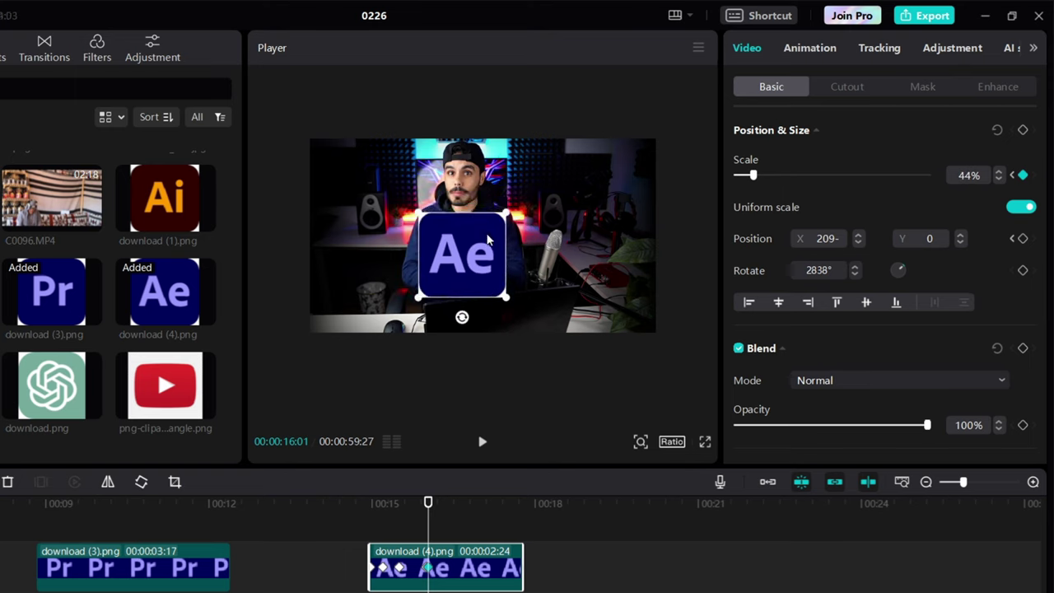
pyautogui.moveTo(431, 521); pyautogui.dragTo(371, 531)
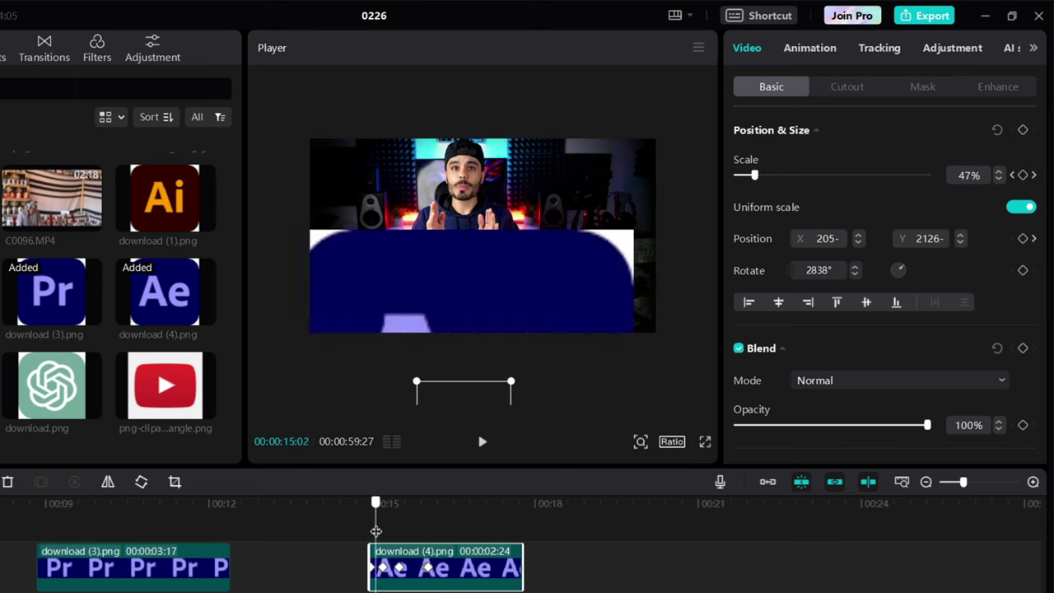
pyautogui.press('space')
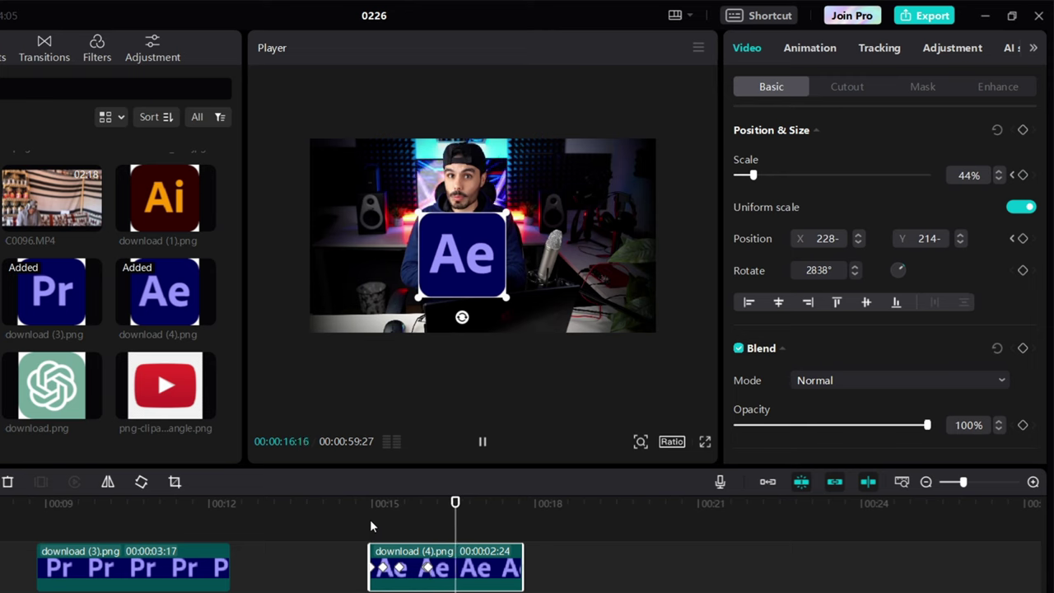
pyautogui.press('space')
pyautogui.moveTo(477, 508); pyautogui.dragTo(371, 517)
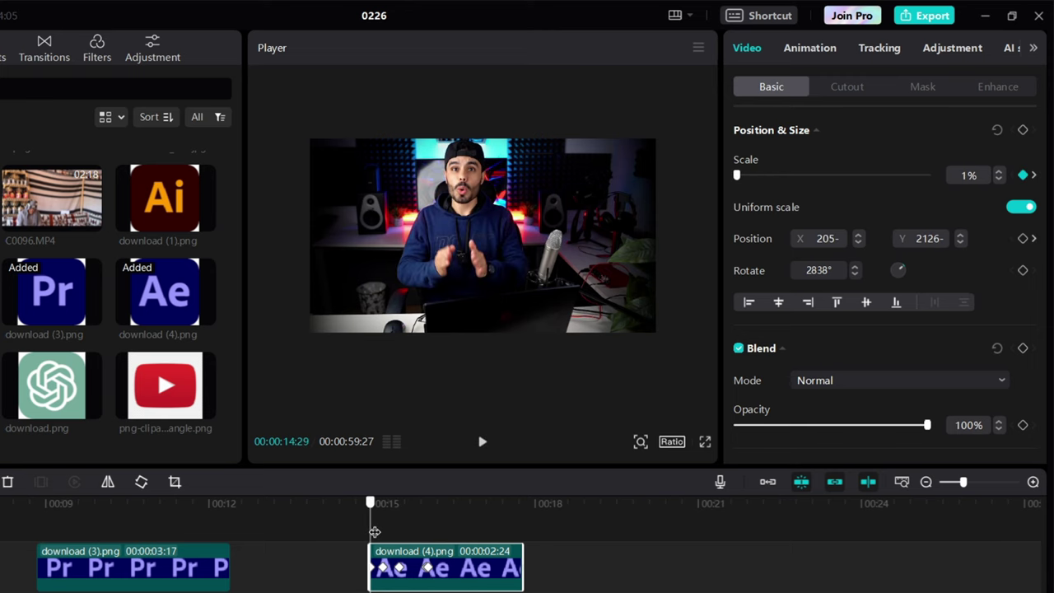
pyautogui.press('space')
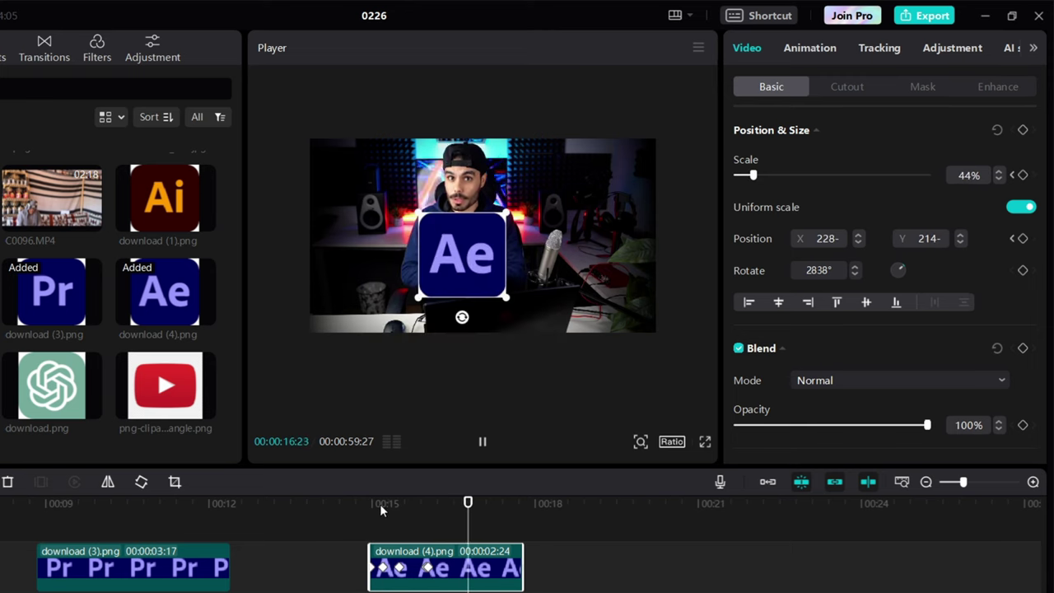
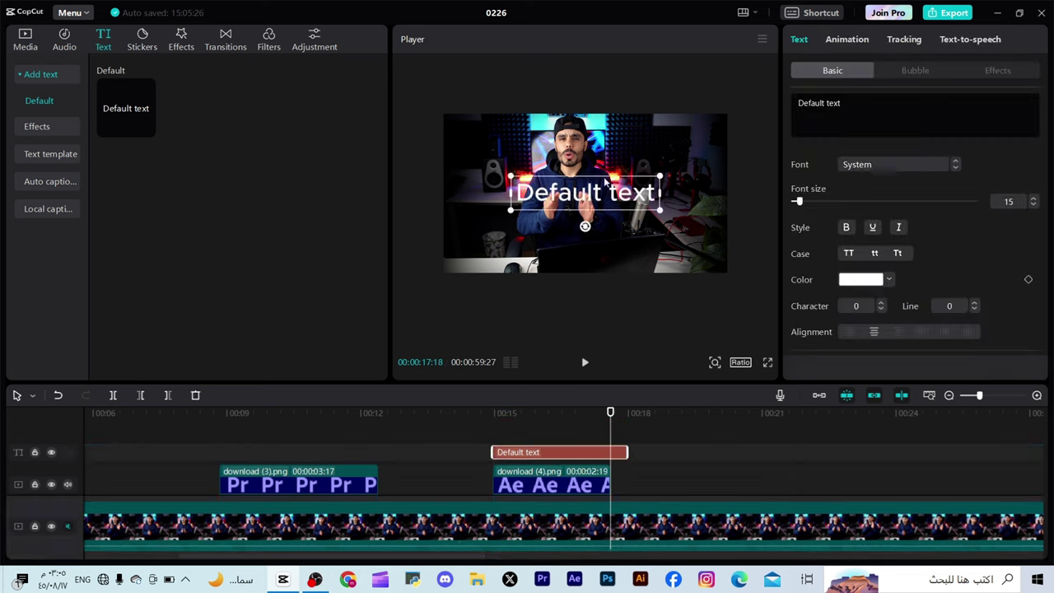
# Step: Replace the default title text on the canvas with "كورس كاب كات"
pyautogui.moveTo(584, 193); pyautogui.dragTo(584, 209)
pyautogui.doubleClick(584, 209)
pyautogui.hotkey('alt', 'shift')
pyautogui.write('كورس كاب كات')
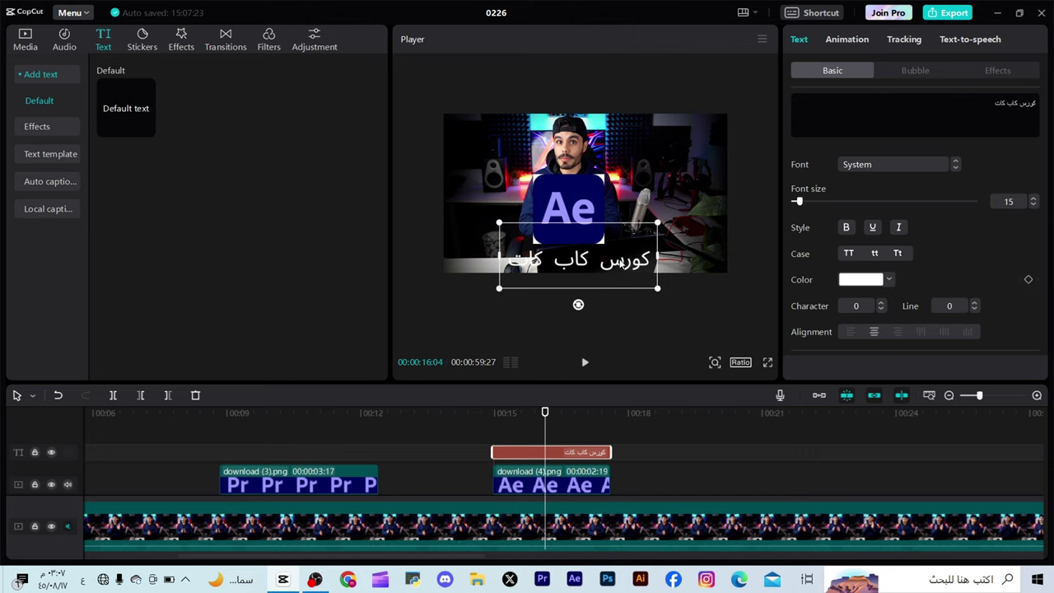
# Step: Move the title below the video frame to X -195, Y -1528 and add a Position keyframe at 00:00:16:04
pyautogui.moveTo(623, 264); pyautogui.dragTo(616, 322)
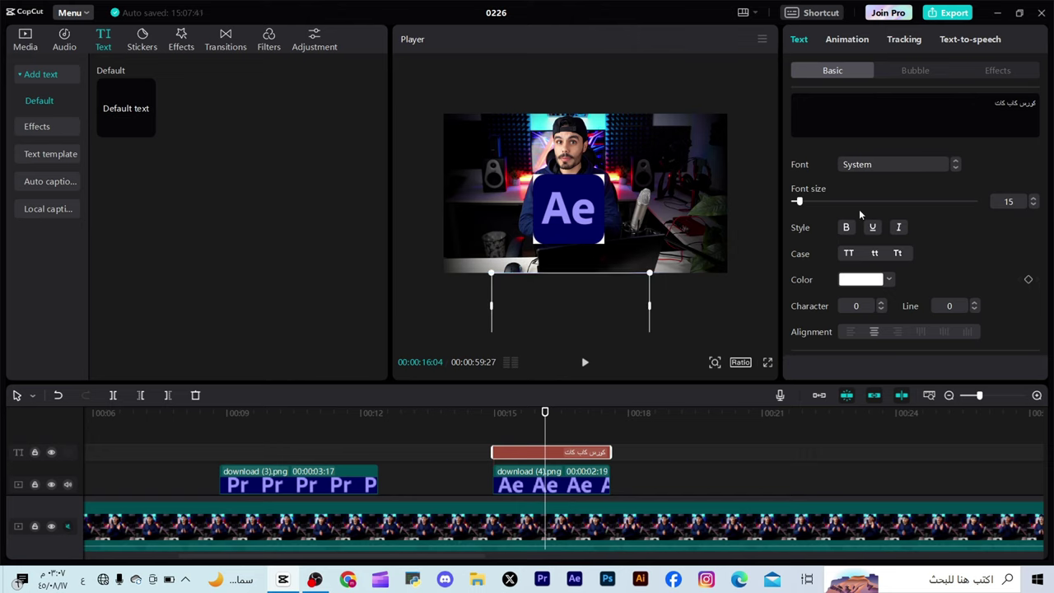
pyautogui.scroll(-4, 831, 155)
pyautogui.scroll(4, 831, 181)
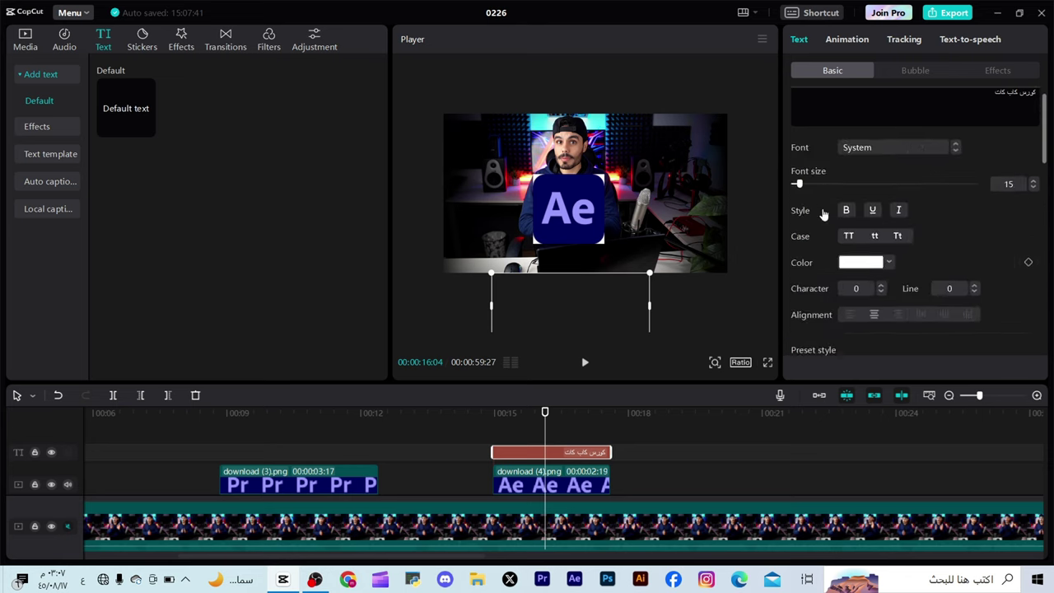
pyautogui.scroll(-3, 831, 181)
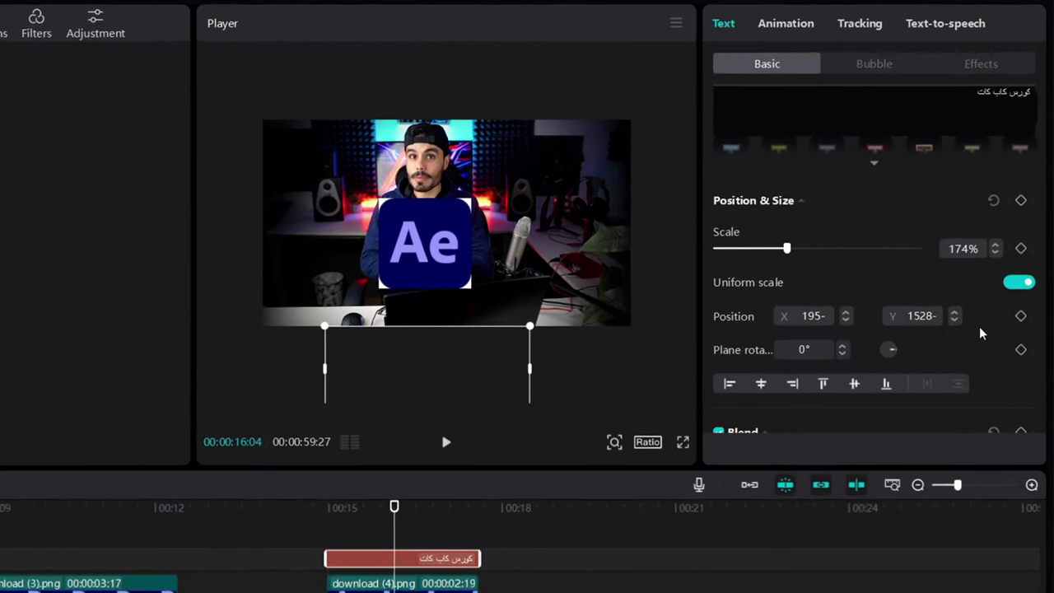
pyautogui.click(1018, 321)
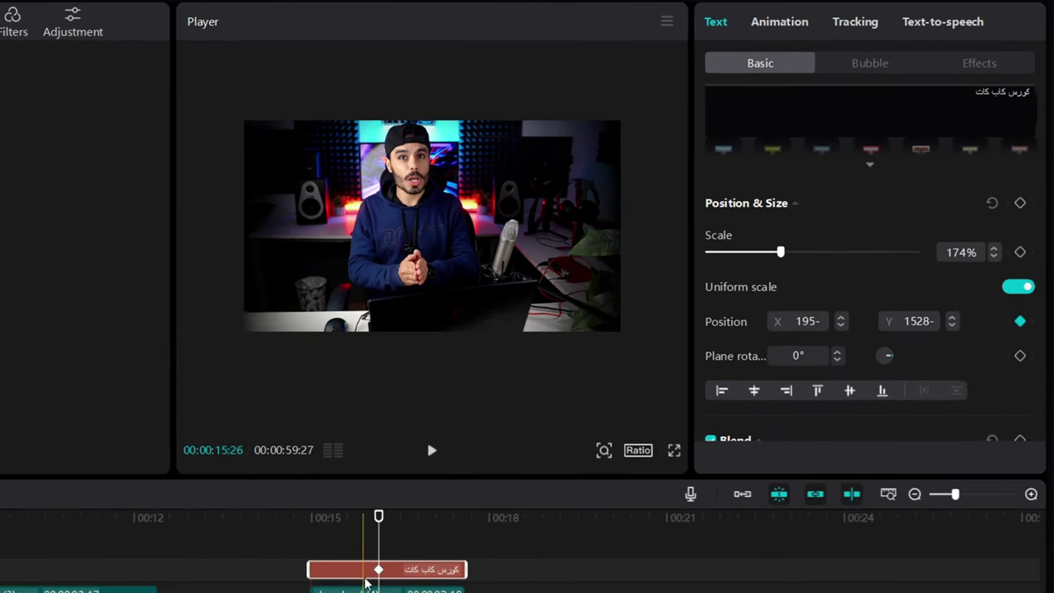
# Step: Shift the title's Position keyframe earlier, then raise the text to X -181, Y 49 at 00:00:16:04 and scrub through the motion
pyautogui.moveTo(384, 572); pyautogui.dragTo(359, 575)
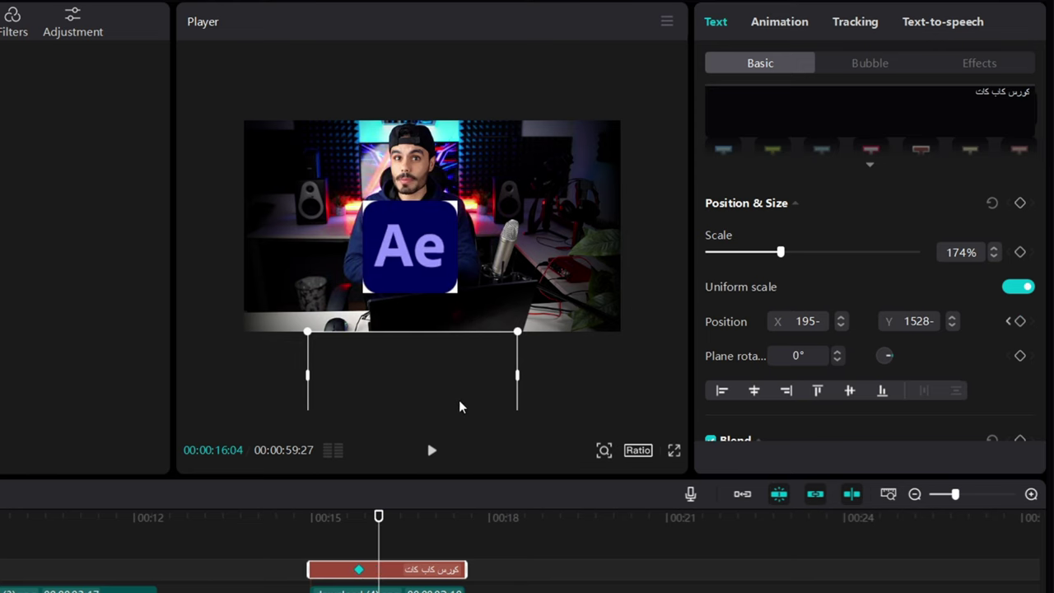
pyautogui.moveTo(461, 404); pyautogui.dragTo(456, 235)
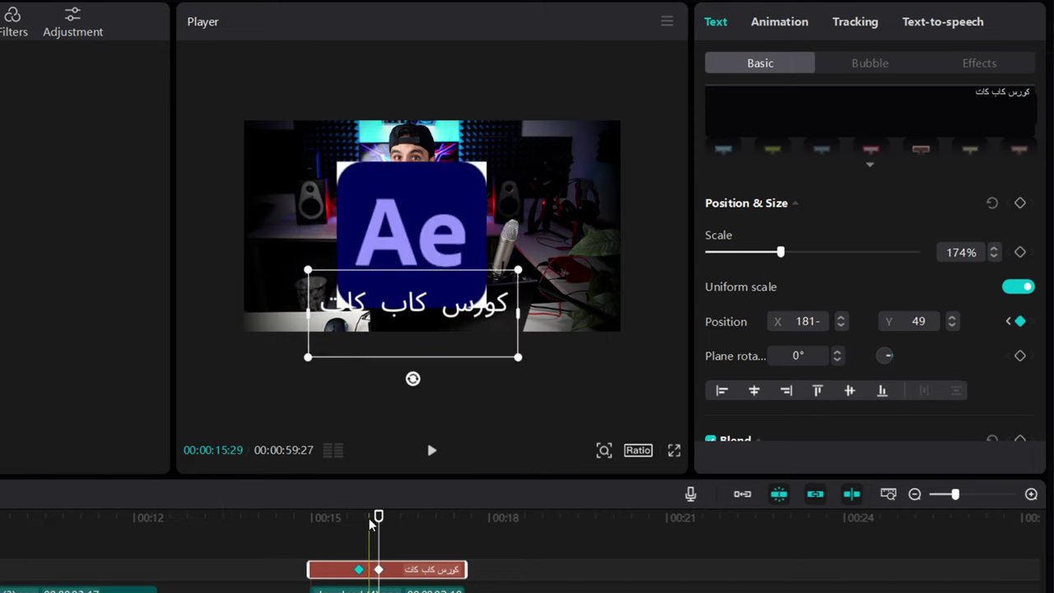
pyautogui.moveTo(378, 524); pyautogui.dragTo(370, 525)
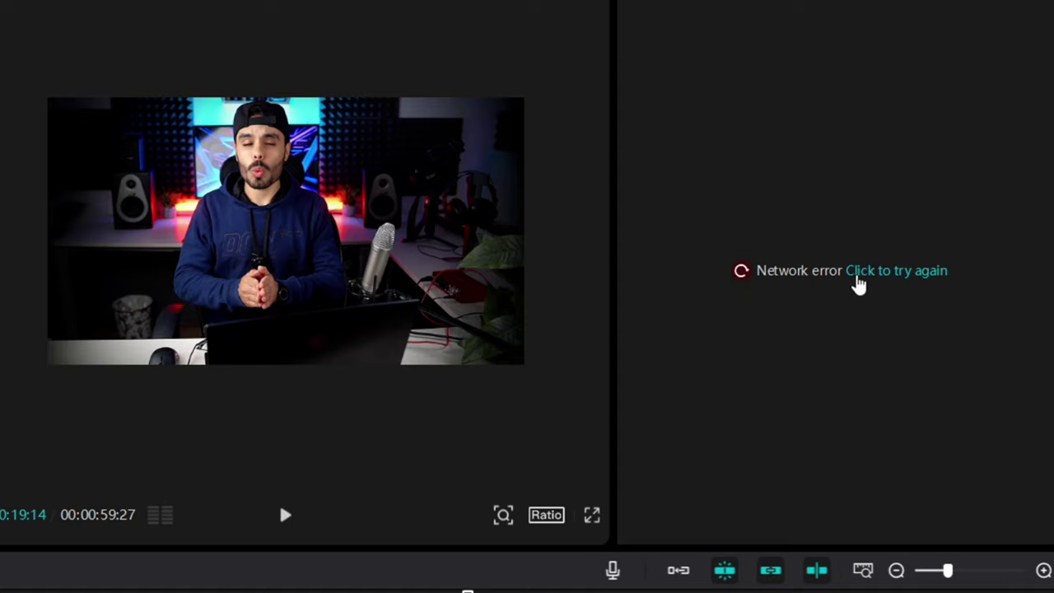
# Step: Retry loading the animation presets and look through the In, Out and Combo animations for the YouTube logo clip
pyautogui.click(858, 277)
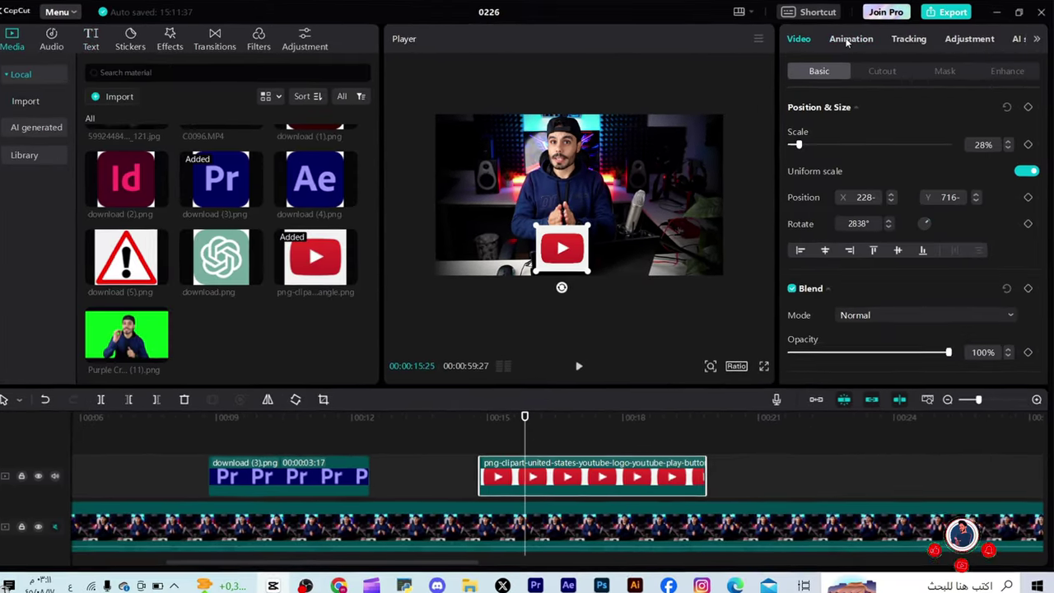
pyautogui.click(848, 41)
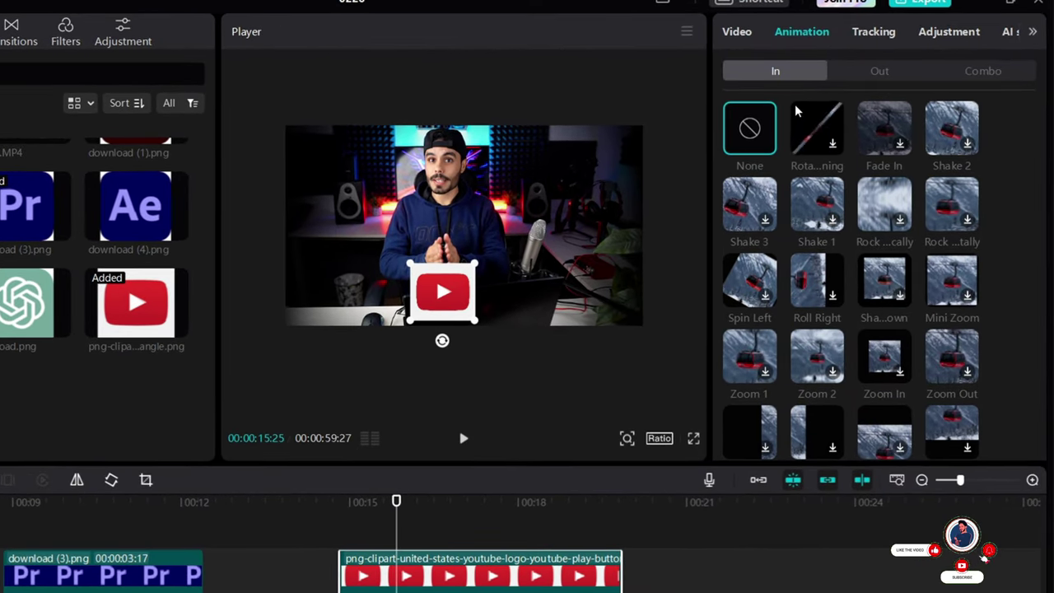
pyautogui.click(872, 74)
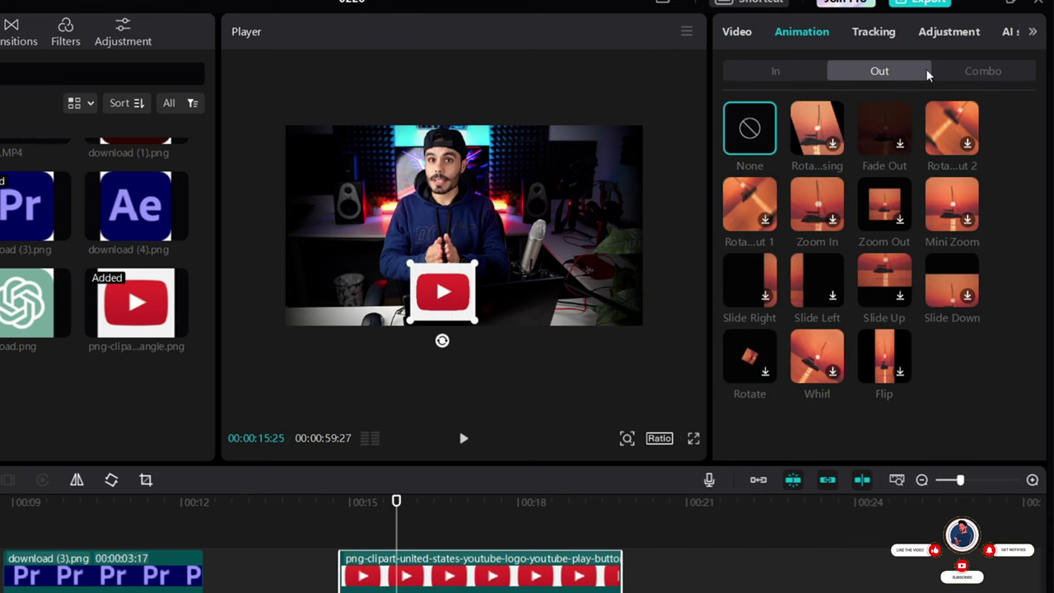
pyautogui.click(979, 74)
pyautogui.click(879, 72)
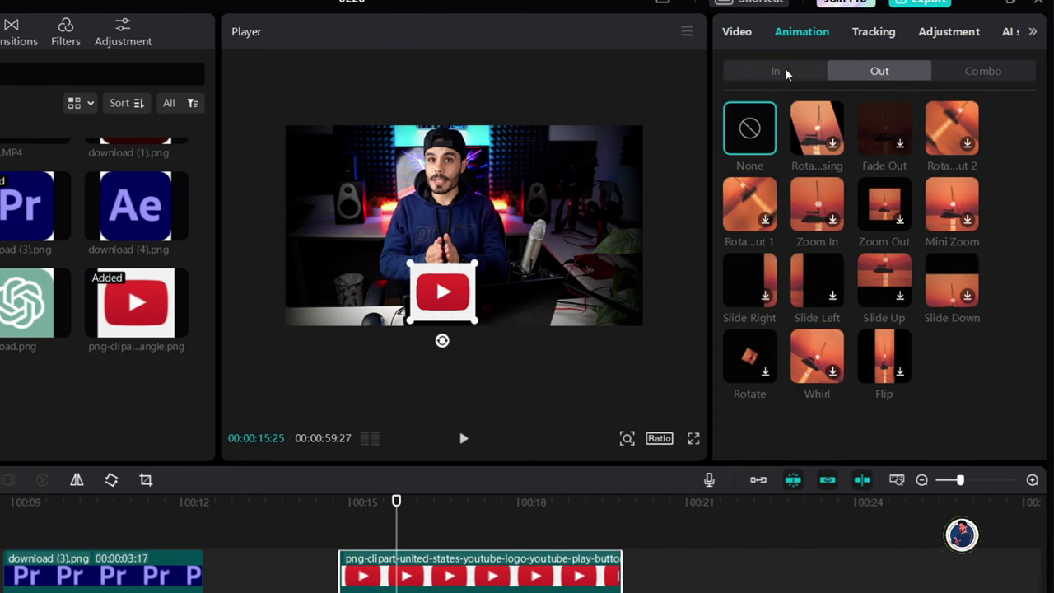
pyautogui.click(785, 72)
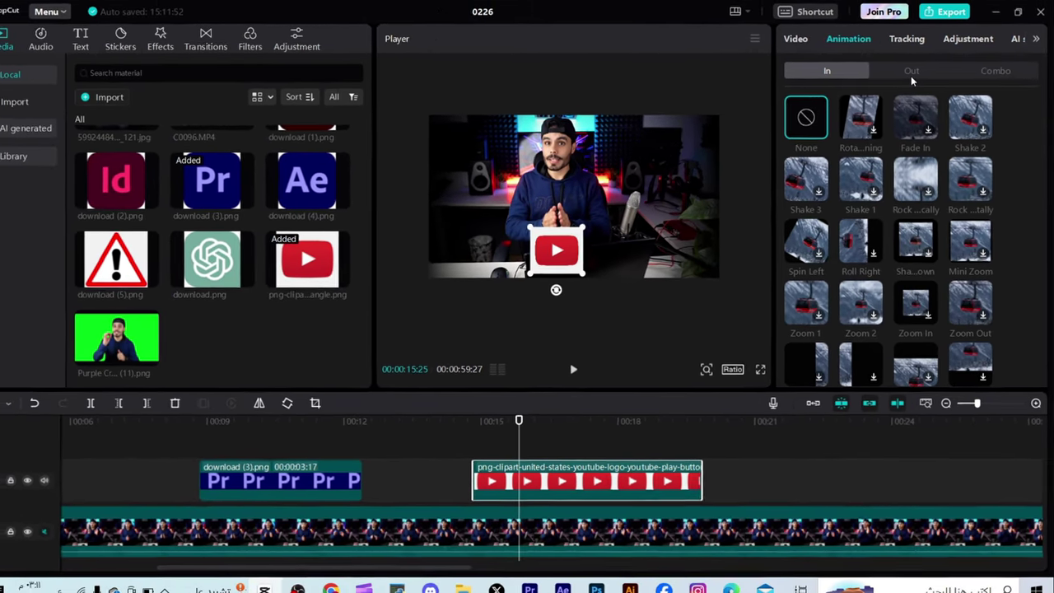
# Step: Apply the "Rota...ning" In animation to the YouTube logo clip and play its entrance from the clip's start
pyautogui.click(867, 125)
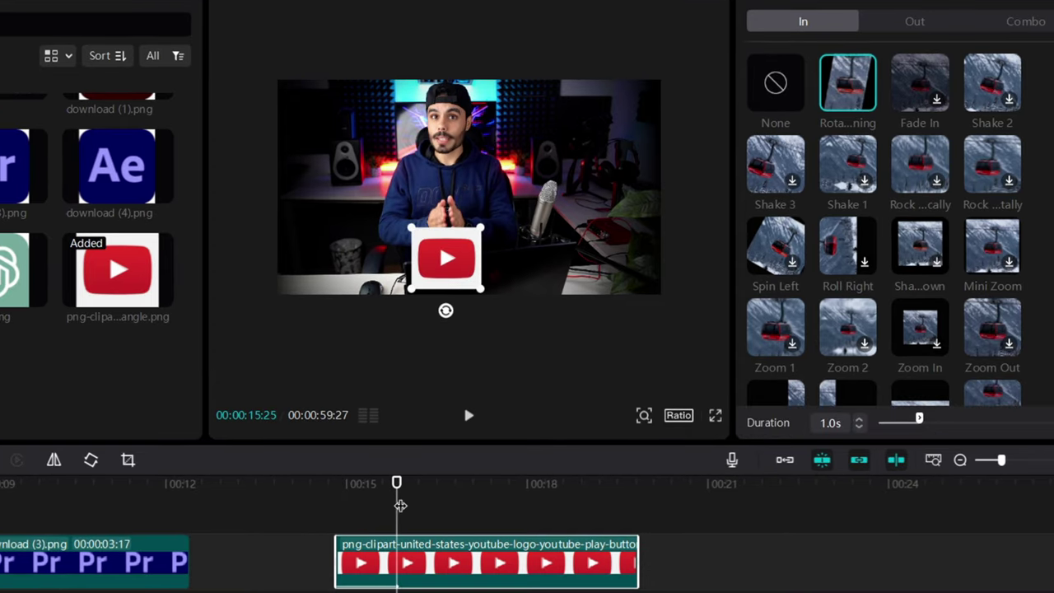
pyautogui.press('space')
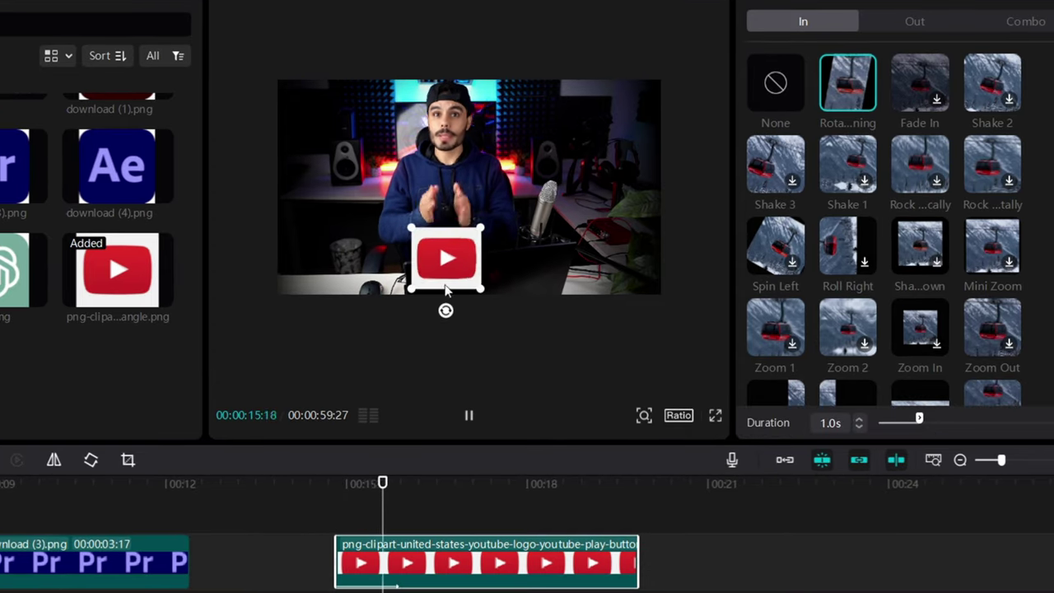
pyautogui.press('space')
pyautogui.click(418, 507)
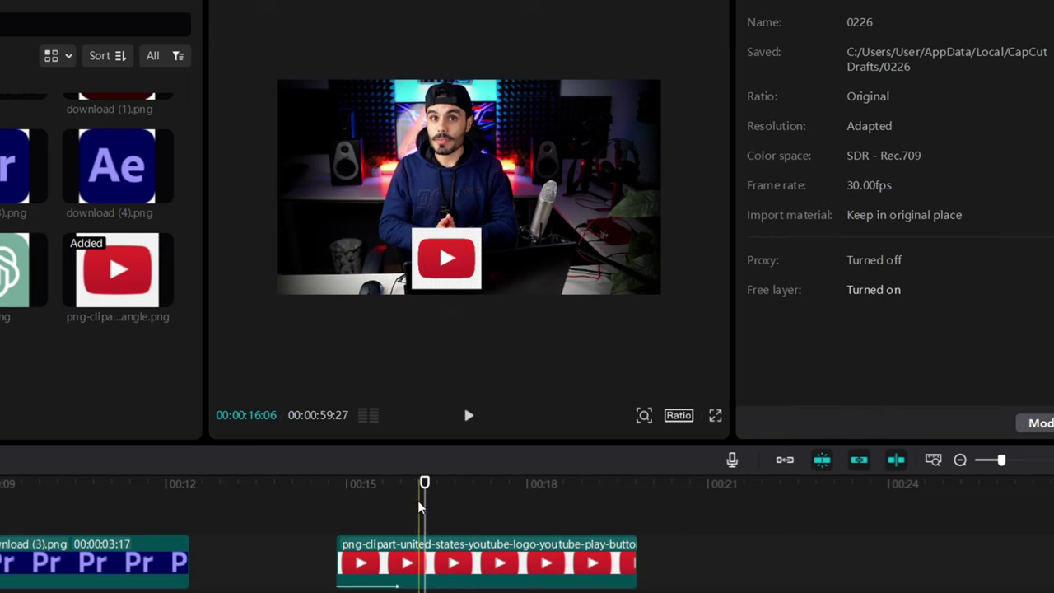
pyautogui.moveTo(418, 509); pyautogui.dragTo(338, 527)
pyautogui.click(357, 560)
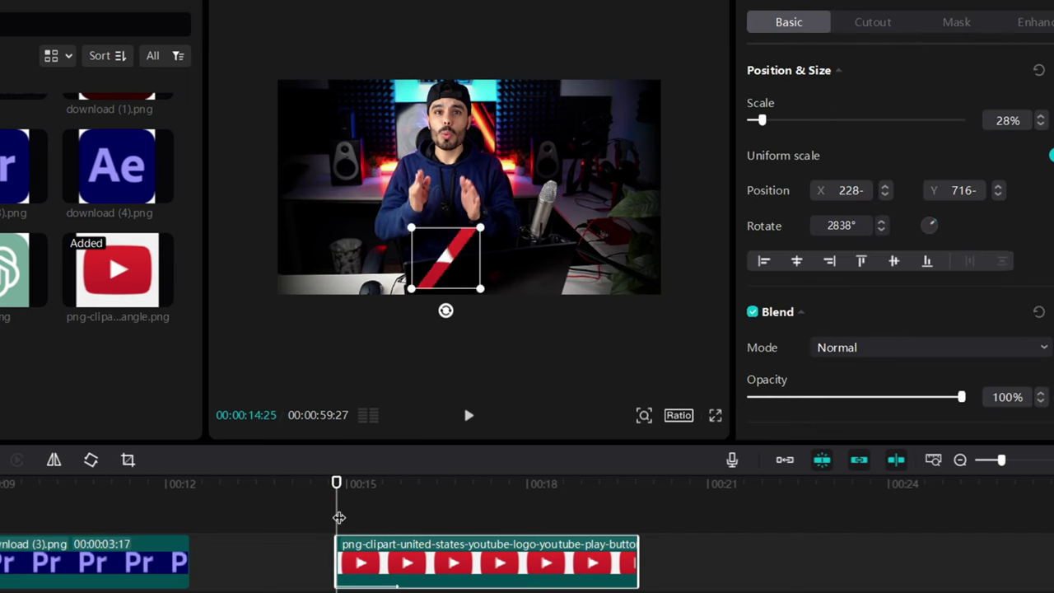
pyautogui.press('space')
pyautogui.press('space')
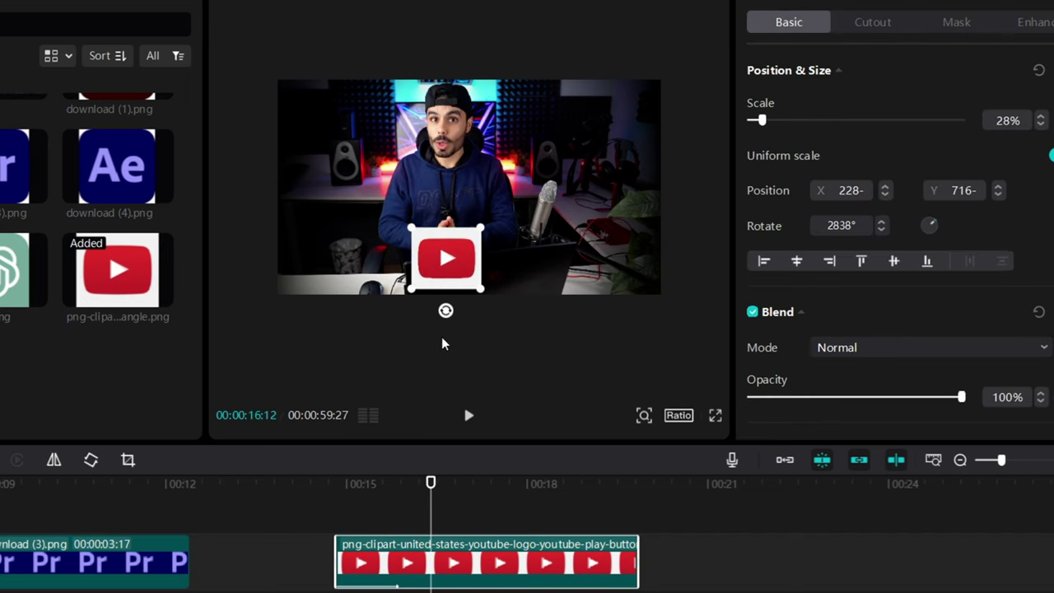
# Step: Lengthen the YouTube logo's In animation to 4.9 s and play the slowed entrance
pyautogui.click(350, 539)
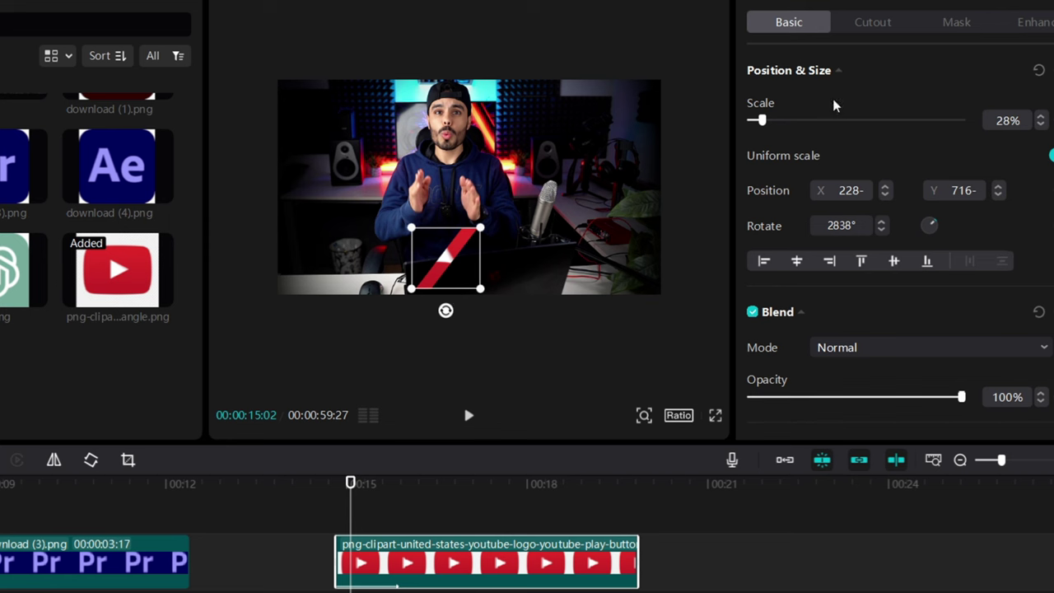
pyautogui.click(830, 2)
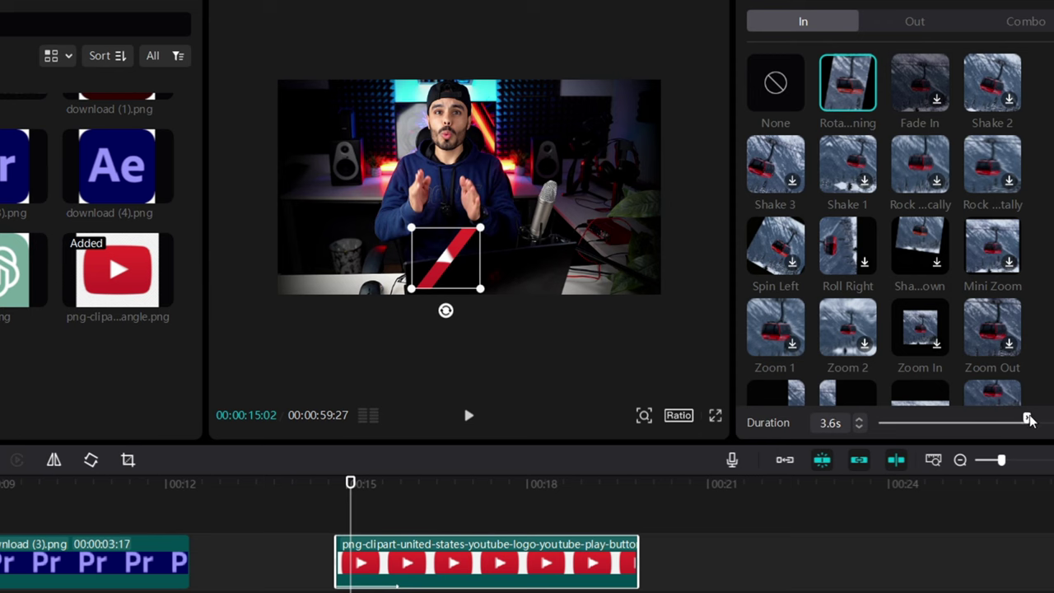
pyautogui.click(467, 413)
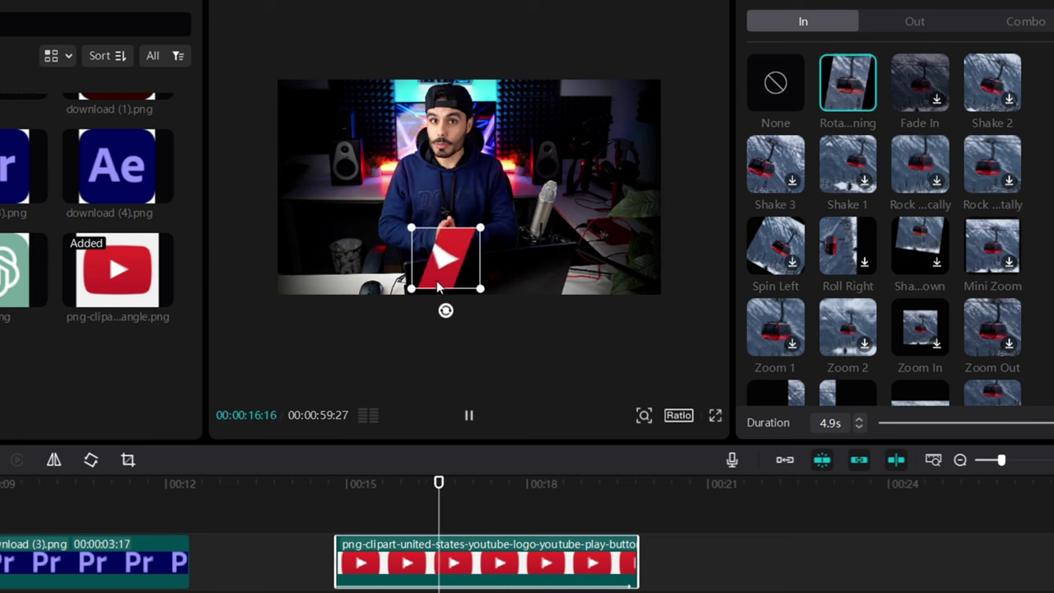
pyautogui.press('space')
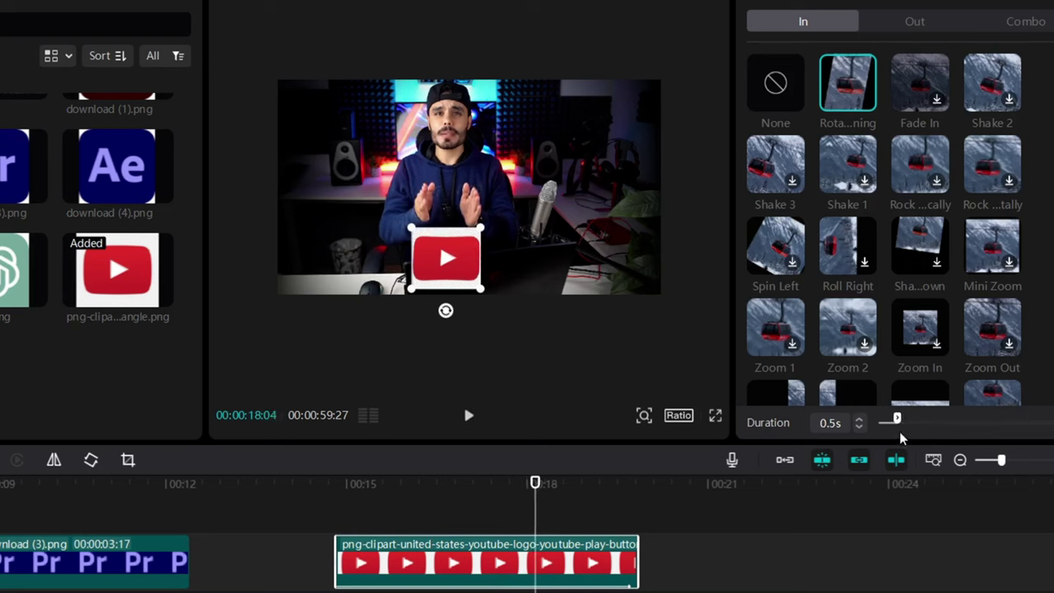
# Step: Shorten the YouTube logo's In animation to 0.5 s and play it from the clip's start
pyautogui.moveTo(900, 433); pyautogui.dragTo(896, 433)
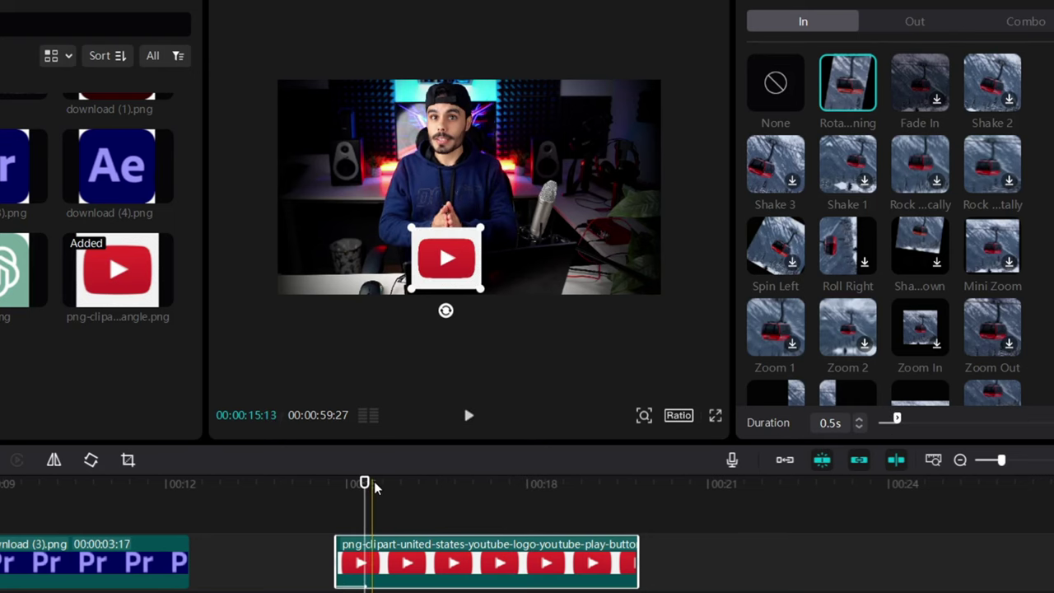
pyautogui.click(331, 483)
pyautogui.press('space')
pyautogui.press('space')
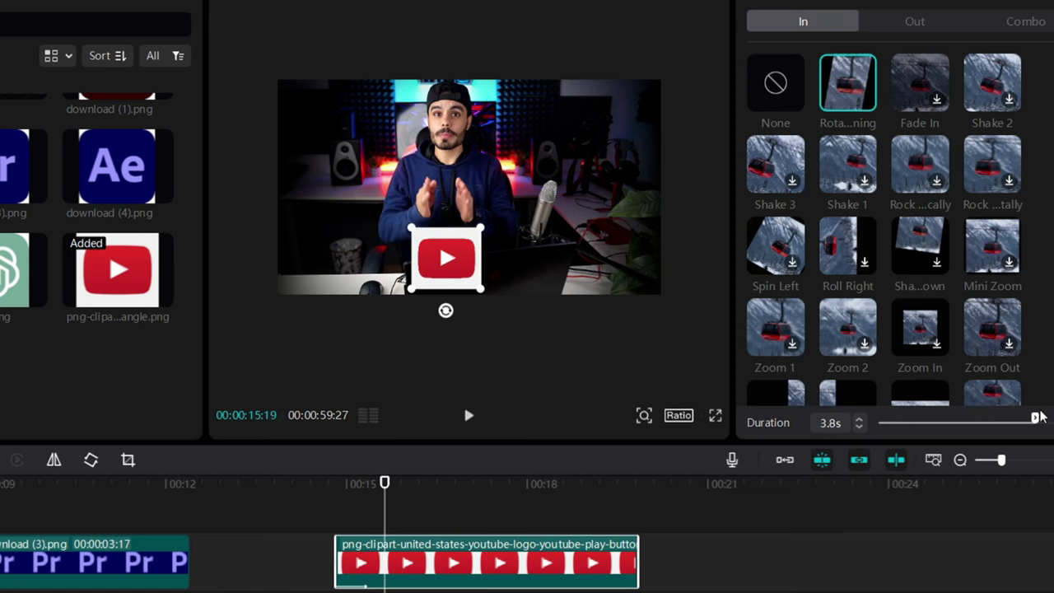
# Step: Try a 4.4 s In animation on the YouTube logo, then set its duration to 0.8 s
pyautogui.moveTo(1035, 417); pyautogui.dragTo(1050, 417)
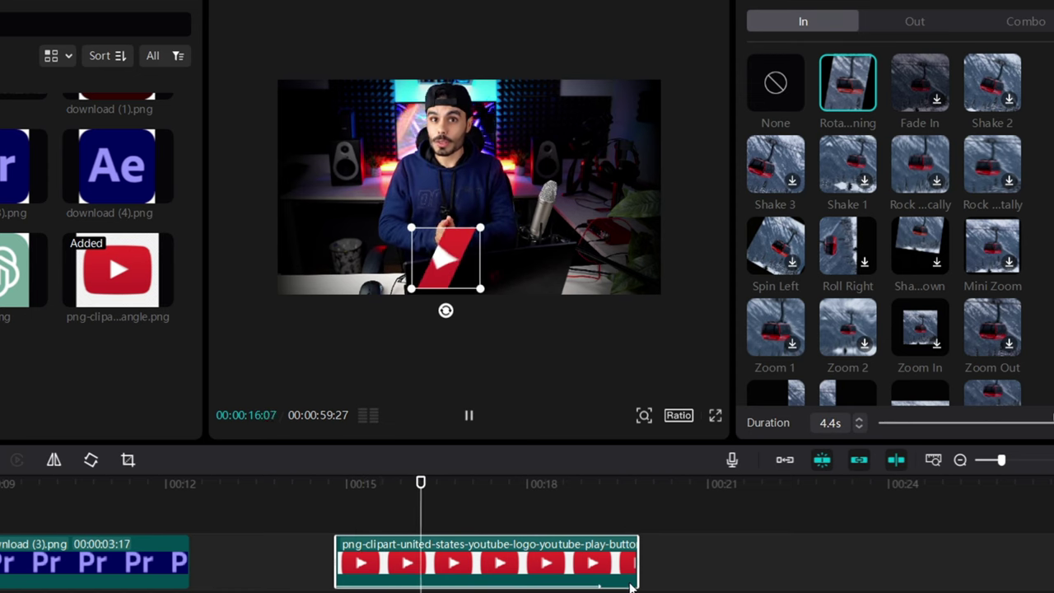
pyautogui.click(965, 422)
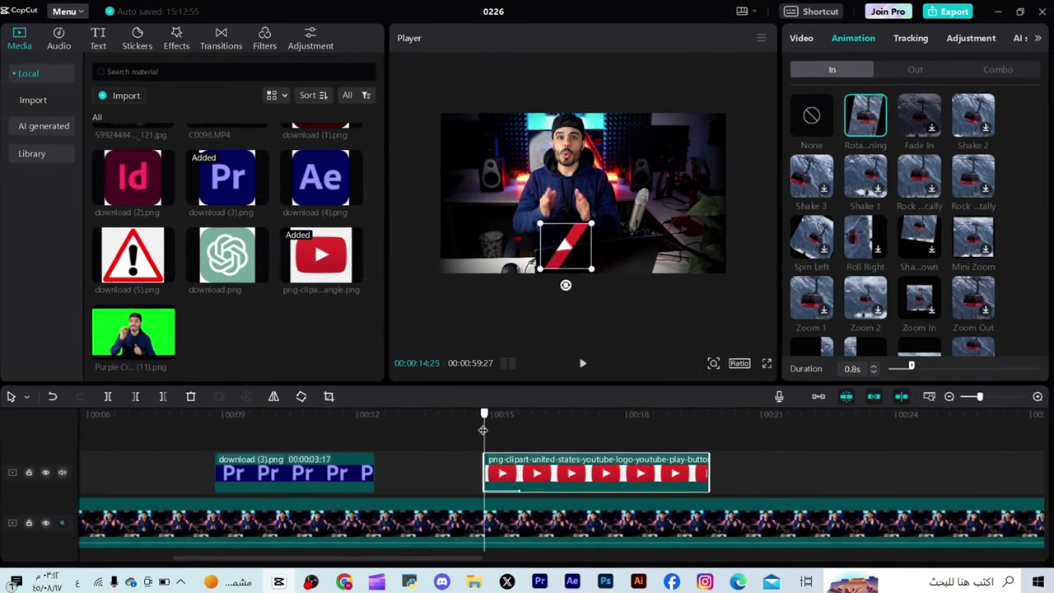
# Step: Trim the YouTube logo clip to end at about 00:00:17:07 and apply the Slide Down Out animation to it
pyautogui.click(914, 42)
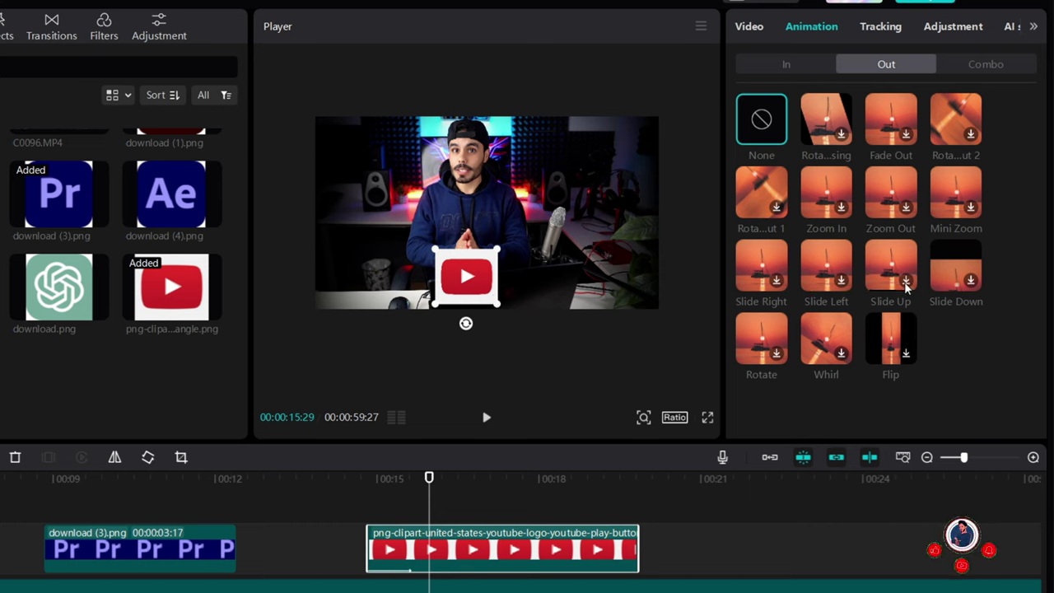
pyautogui.click(955, 268)
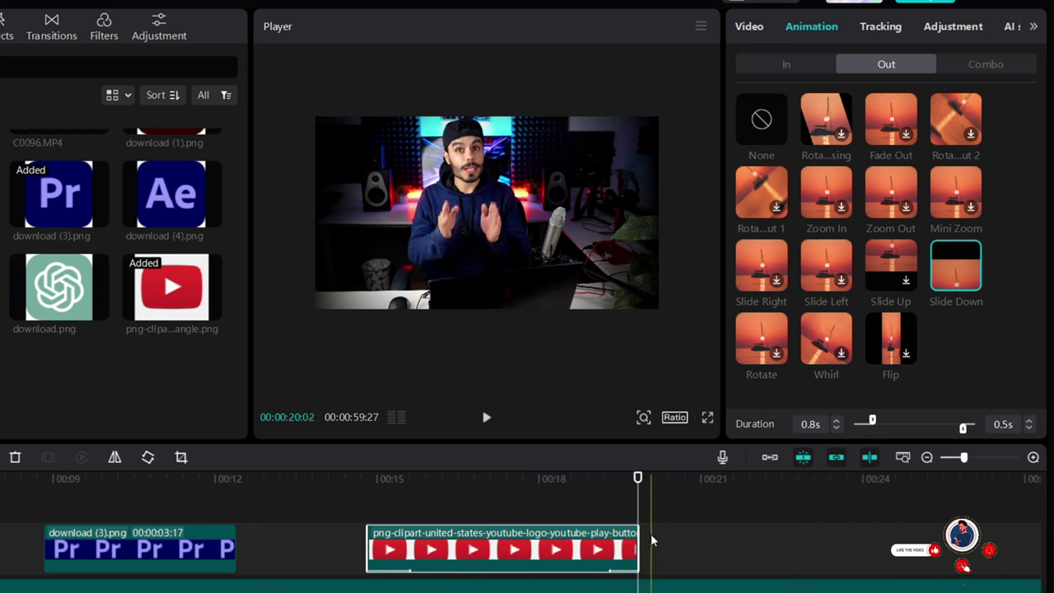
pyautogui.moveTo(635, 539); pyautogui.dragTo(497, 550)
pyautogui.moveTo(637, 481); pyautogui.dragTo(476, 481)
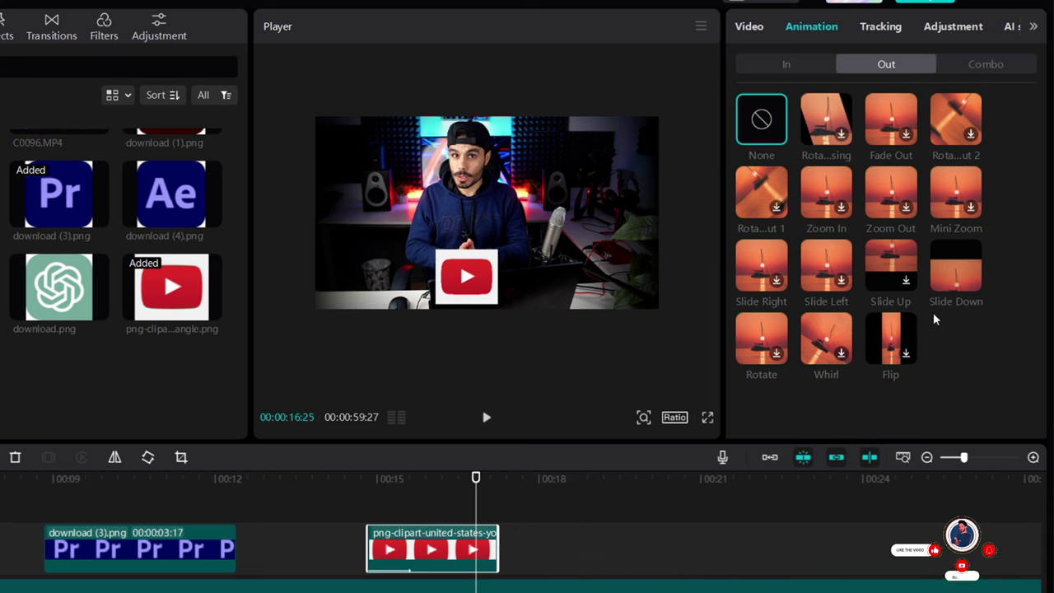
pyautogui.click(955, 265)
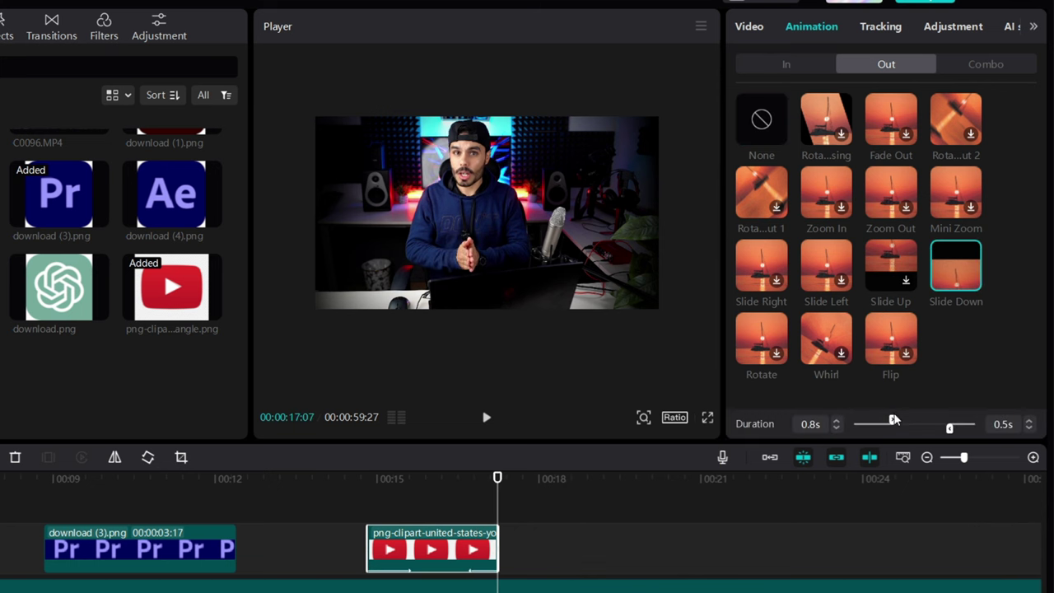
# Step: Set the YouTube logo's In animation to 1.1 s and its Out animation to 0.5 s, playing the exit in between
pyautogui.moveTo(927, 421); pyautogui.dragTo(986, 423)
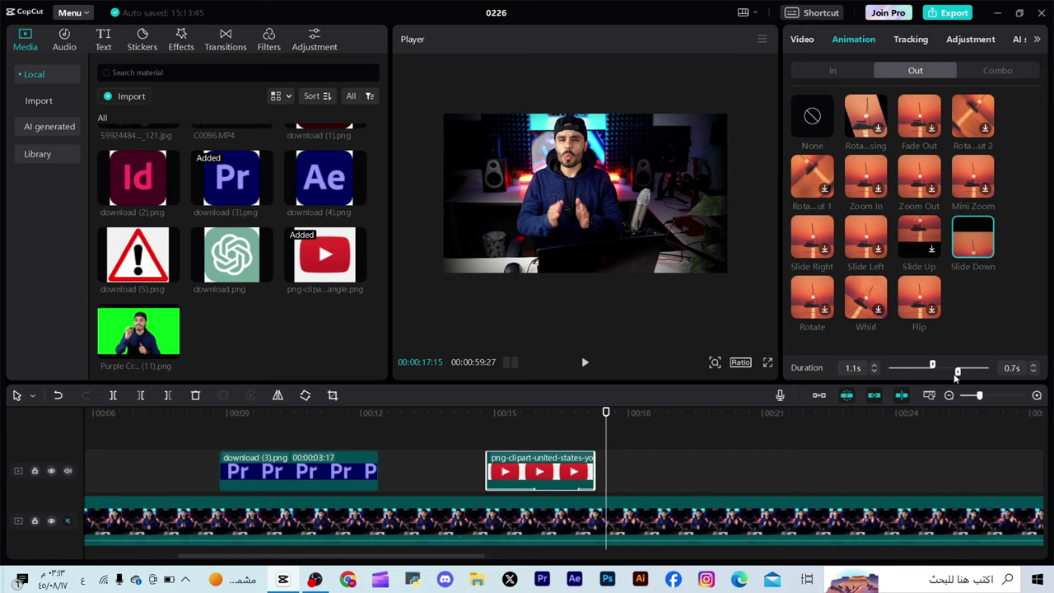
pyautogui.press('space')
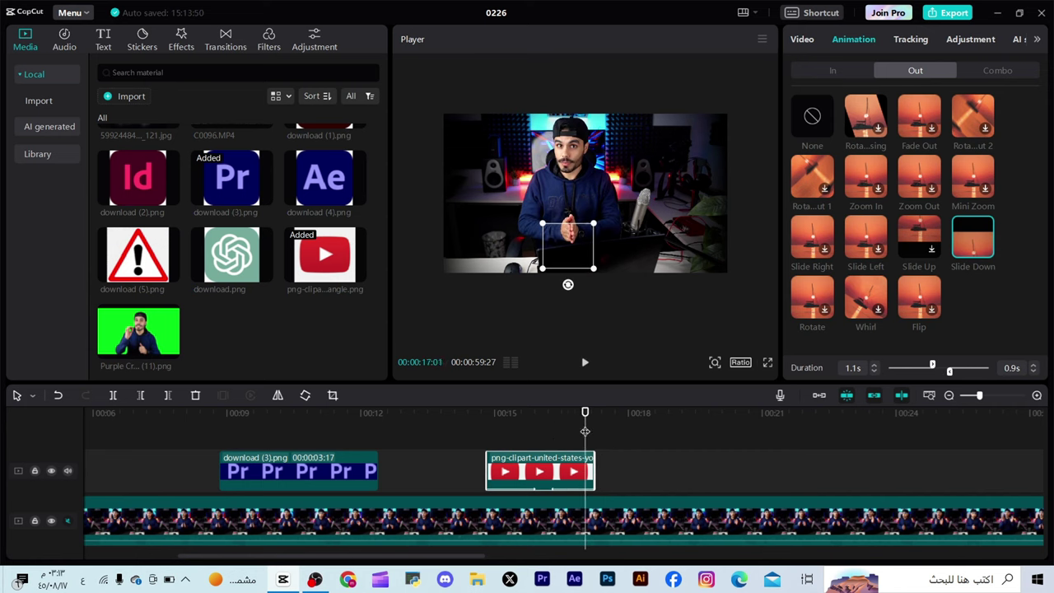
pyautogui.press('space')
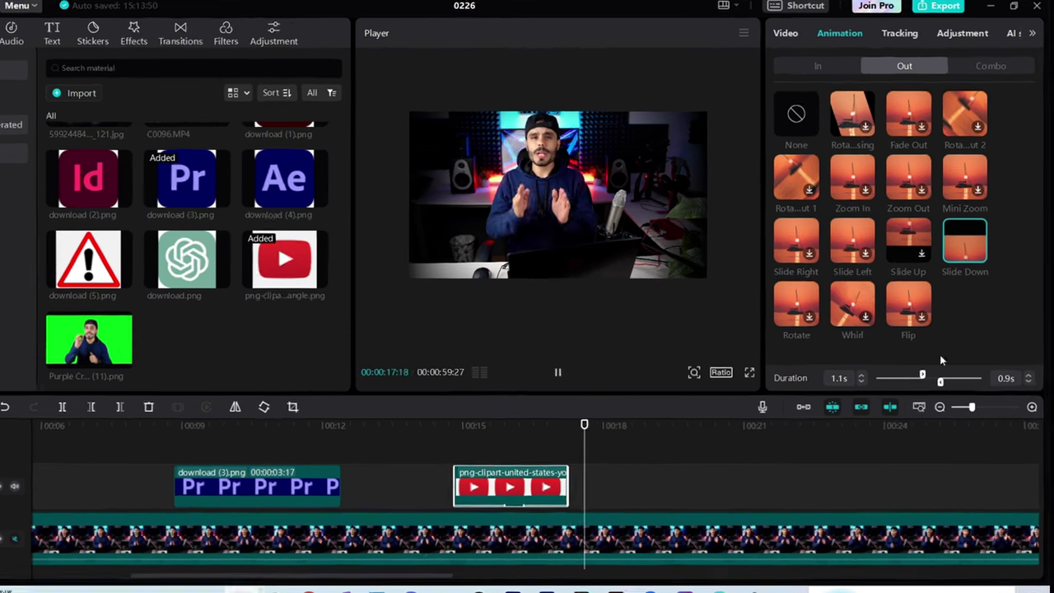
pyautogui.moveTo(940, 380); pyautogui.dragTo(959, 381)
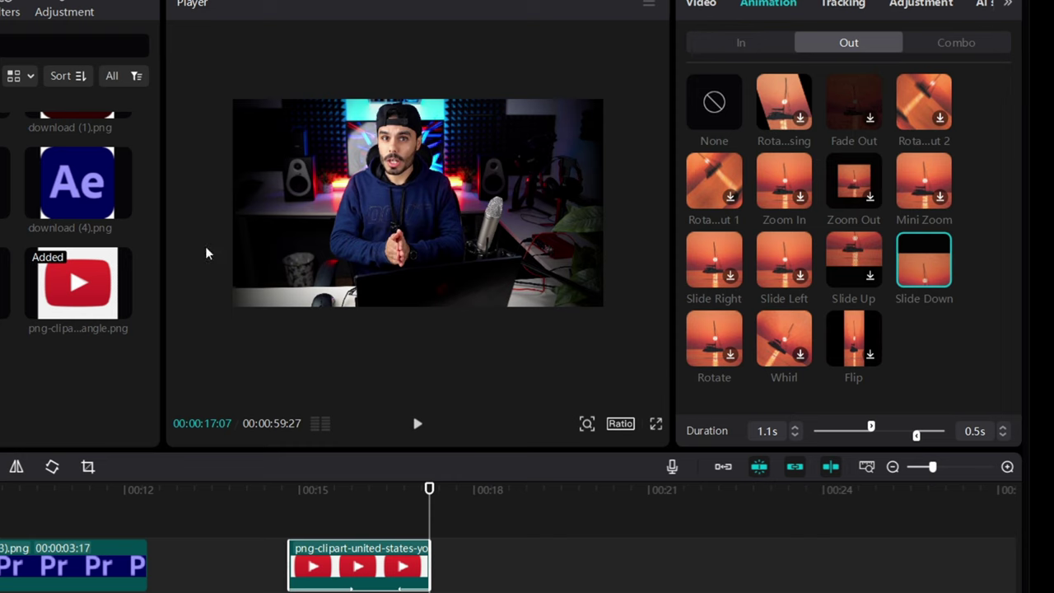
# Step: Add a default text clip on the track above the YouTube logo, aligned with the logo clip's start
pyautogui.scroll(1, 124, 296)
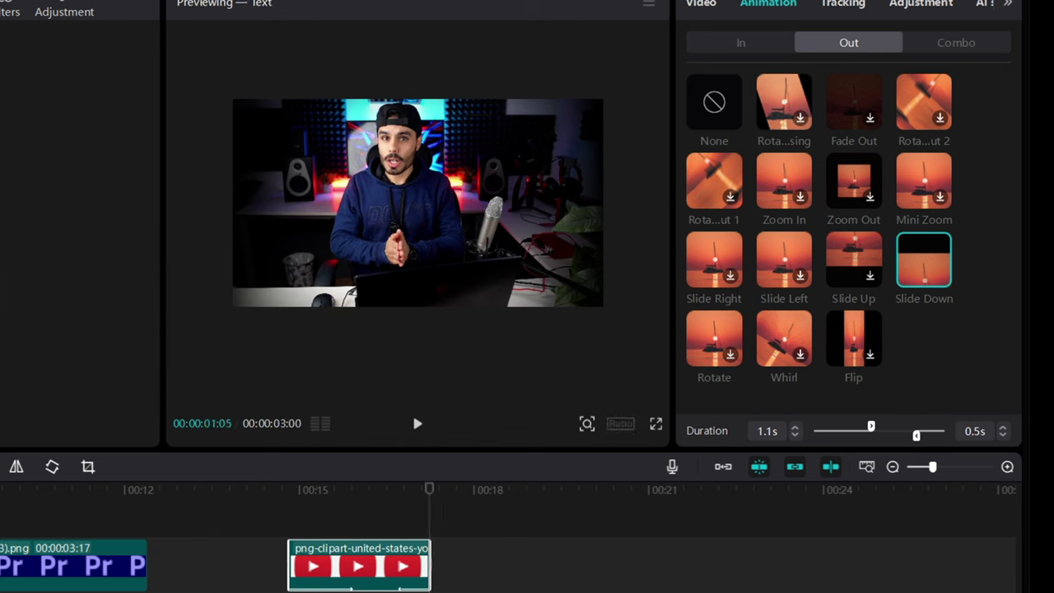
pyautogui.moveTo(0, 123); pyautogui.dragTo(289, 522)
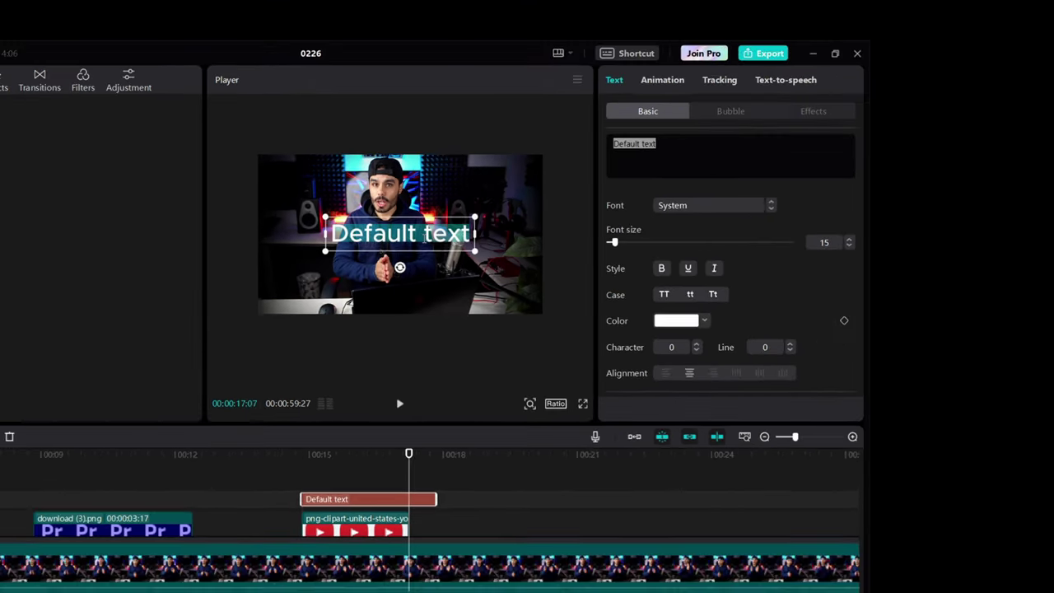
# Step: Replace the default text with "كورس كاب كات المجااني مع" plus the presenter's name and return the playhead to the clip's start
pyautogui.write('كورس كاب كات المجاني مع مشغل')
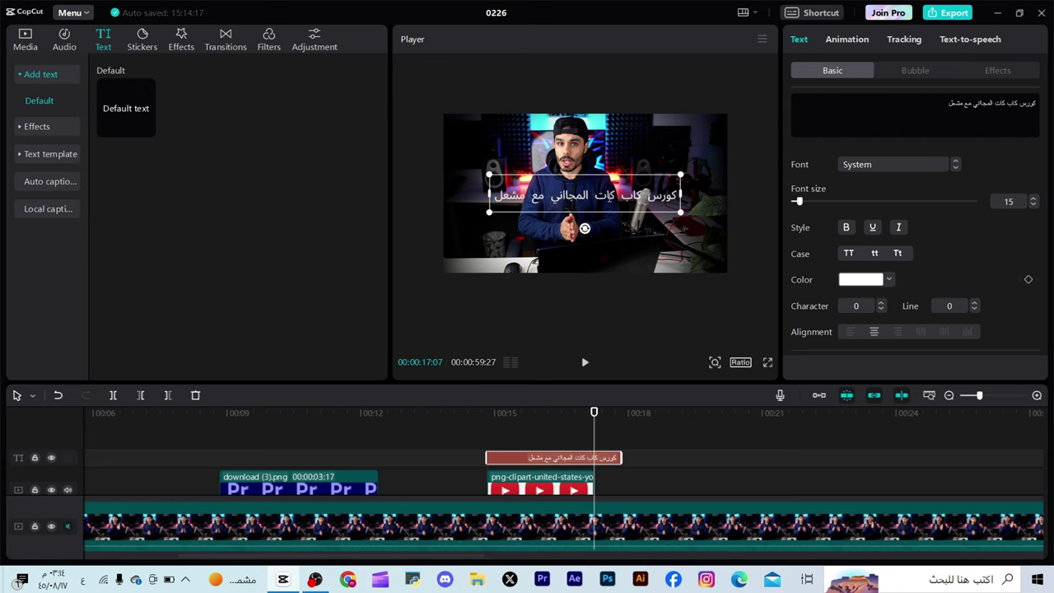
pyautogui.click(627, 310)
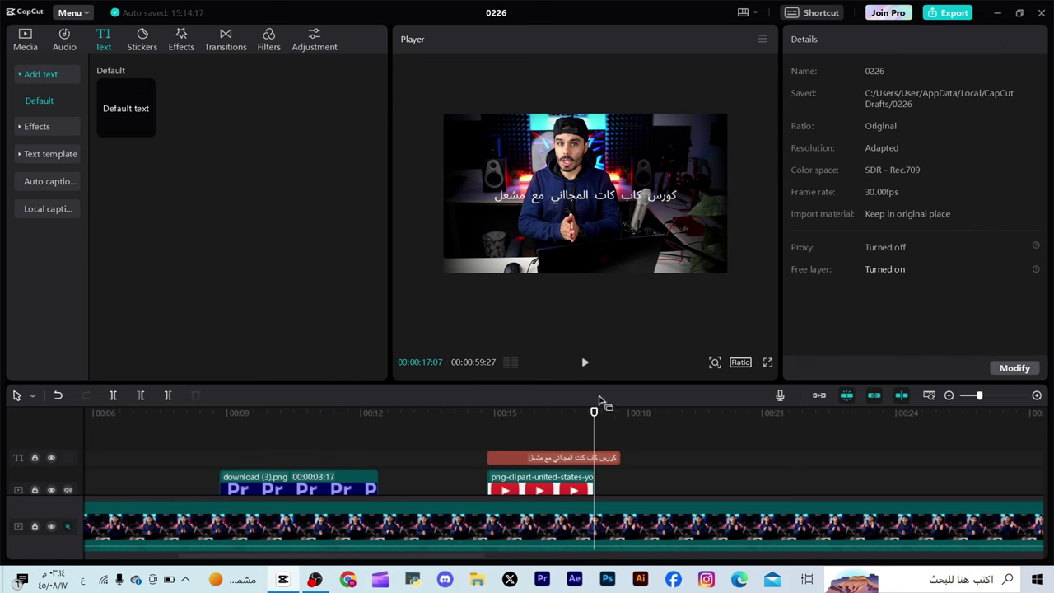
pyautogui.moveTo(598, 405); pyautogui.dragTo(486, 412)
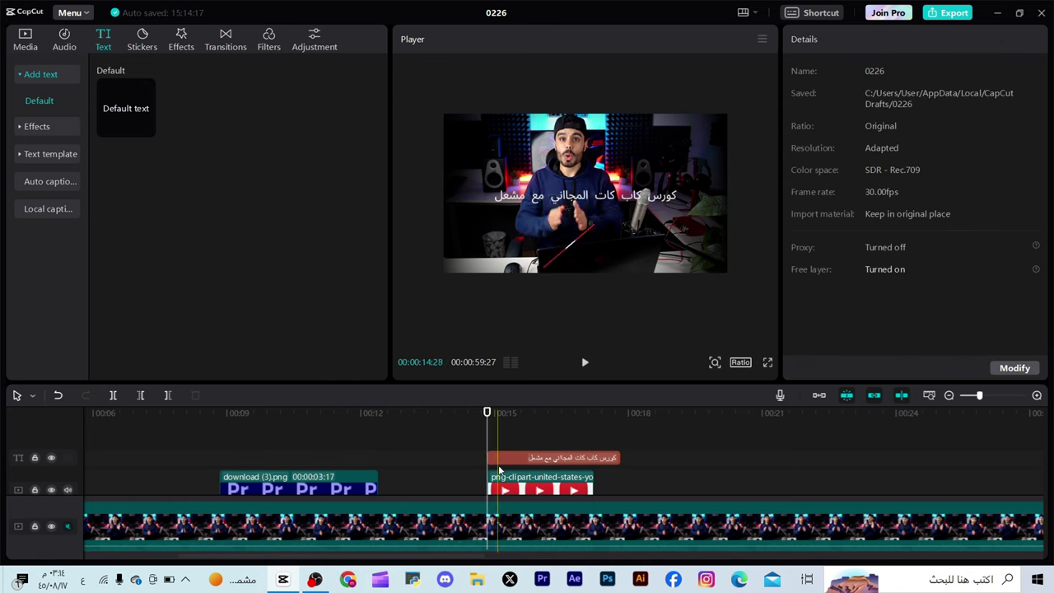
# Step: Compare the In animation presets available for the text clip with those of the YouTube logo clip
pyautogui.click(499, 457)
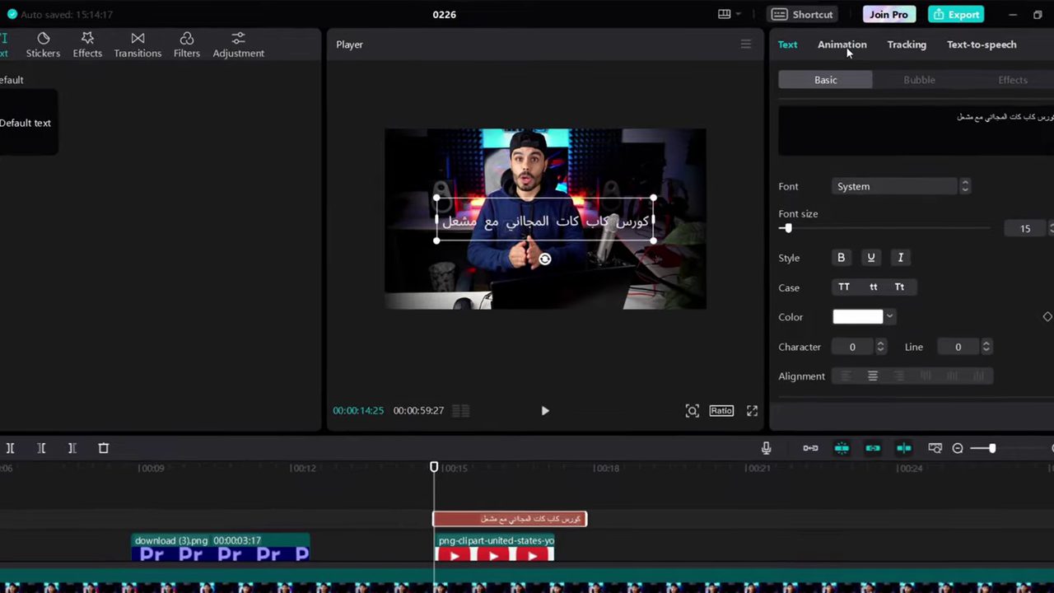
pyautogui.click(843, 46)
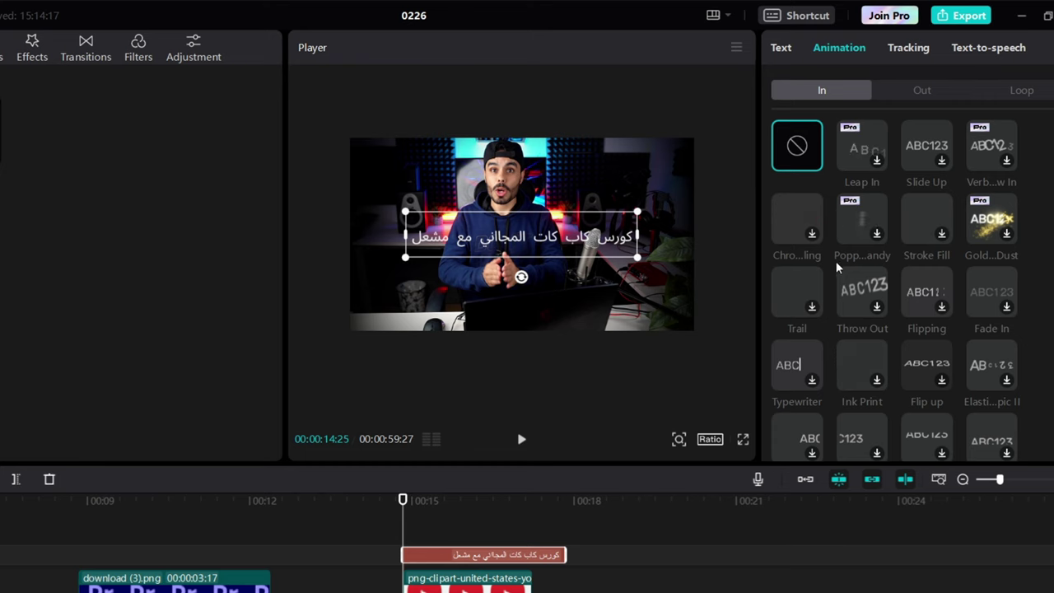
pyautogui.click(486, 581)
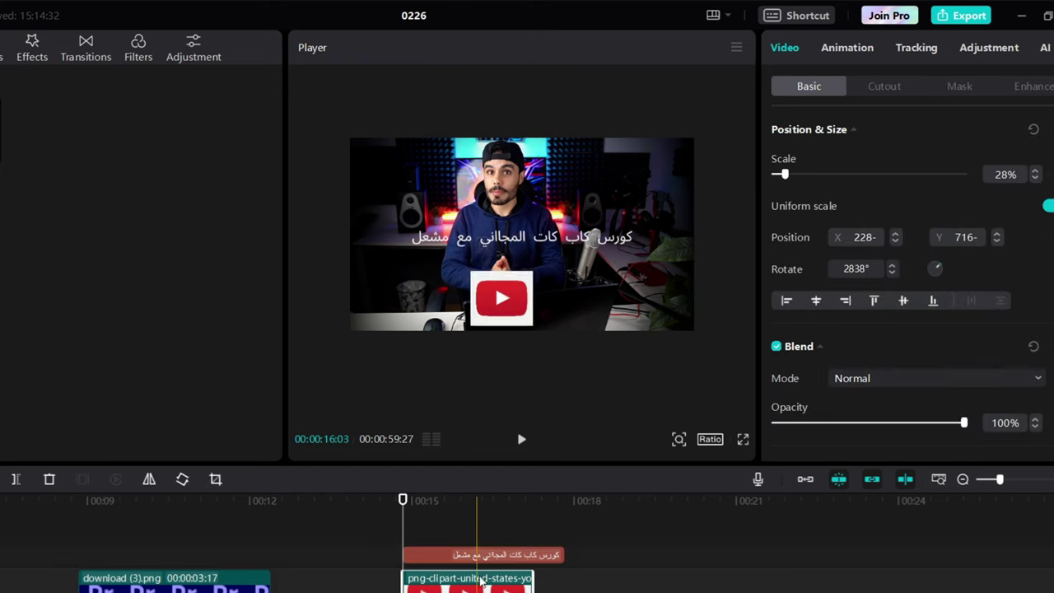
pyautogui.click(865, 47)
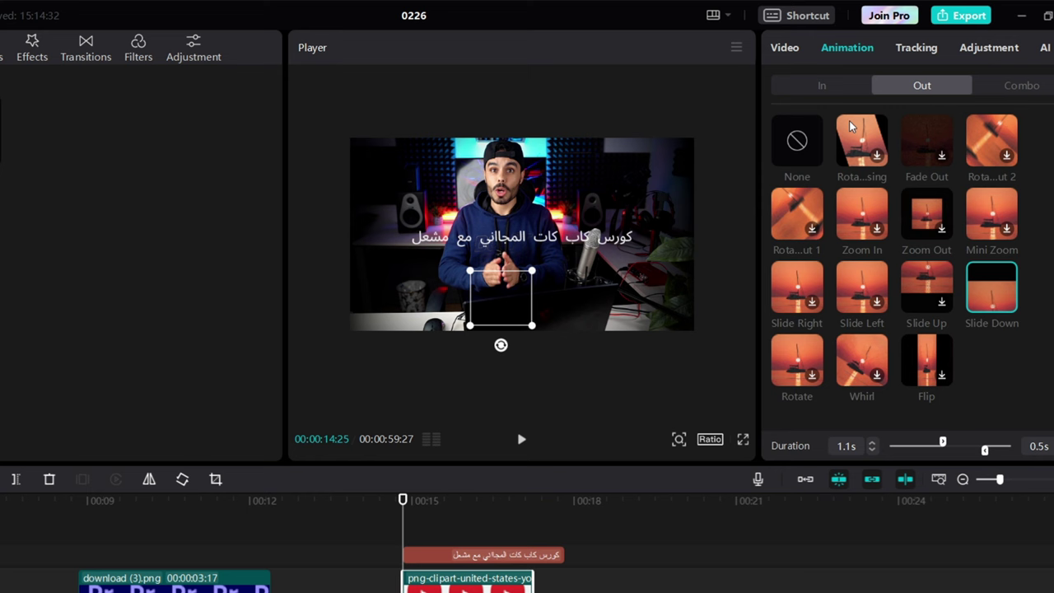
pyautogui.click(811, 90)
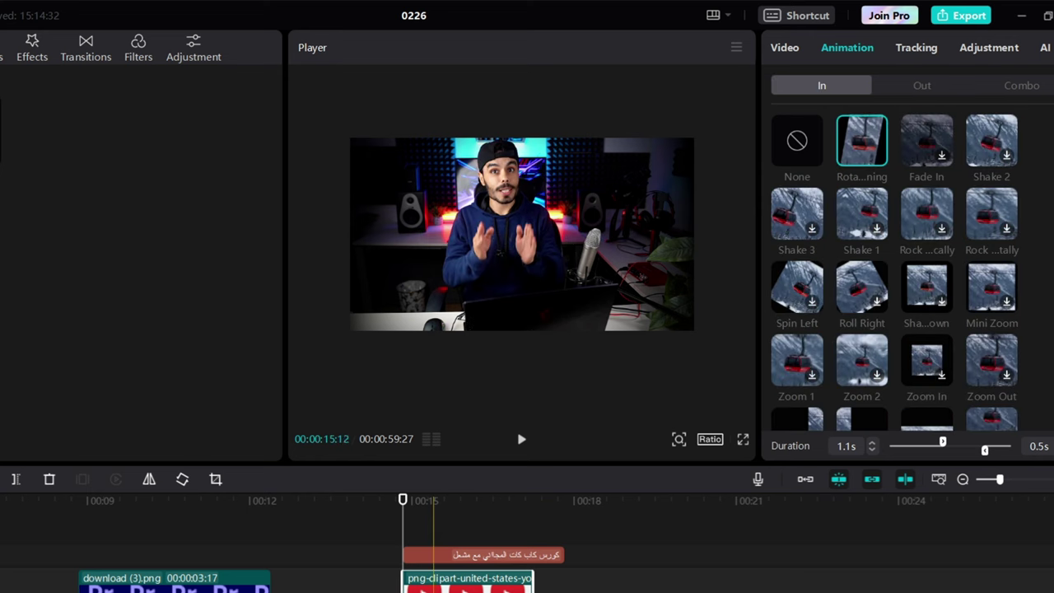
pyautogui.click(478, 556)
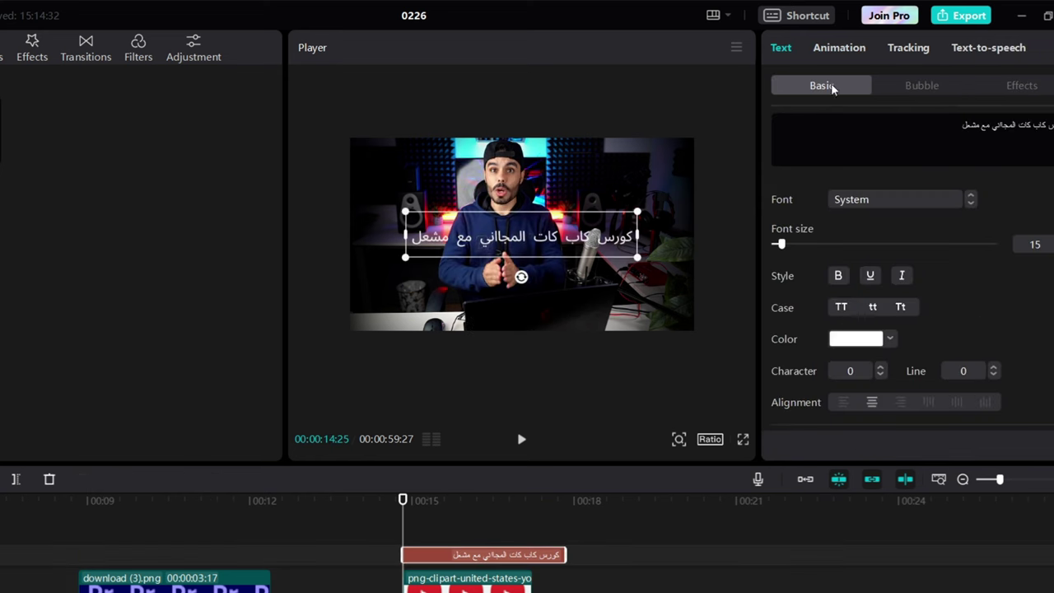
pyautogui.click(838, 47)
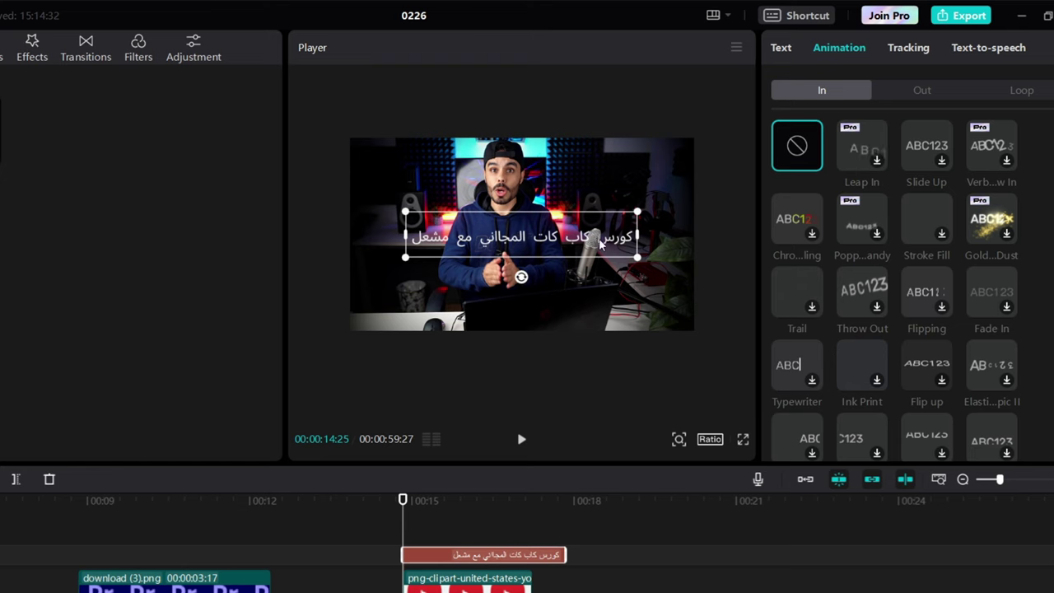
# Step: Move the text to the bottom of the video frame and apply the "Flip ... jump" In animation to it
pyautogui.moveTo(599, 243); pyautogui.dragTo(599, 317)
pyautogui.scroll(-2, 844, 262)
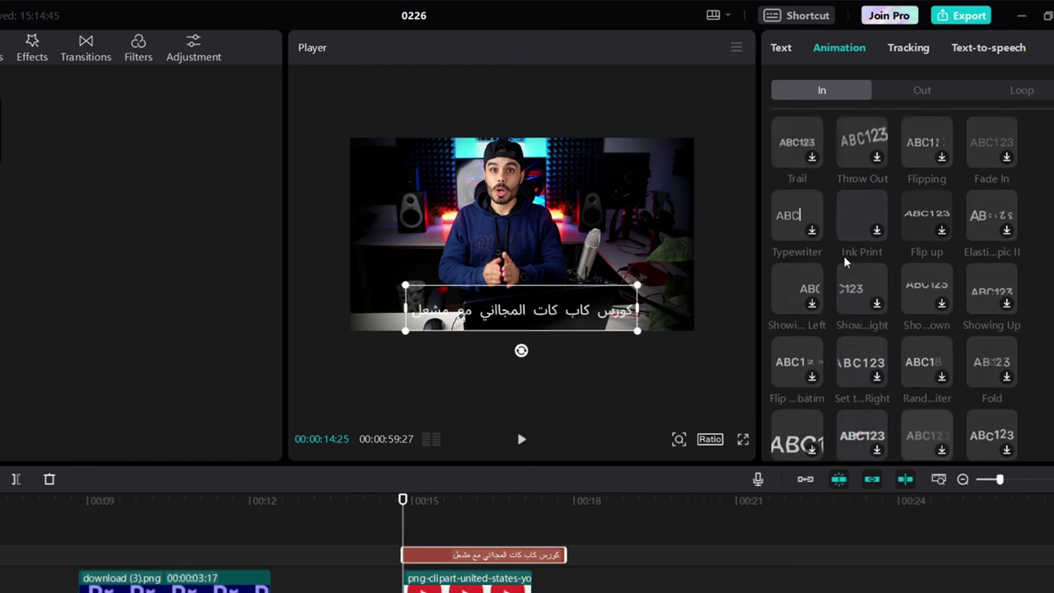
pyautogui.scroll(-5, 873, 280)
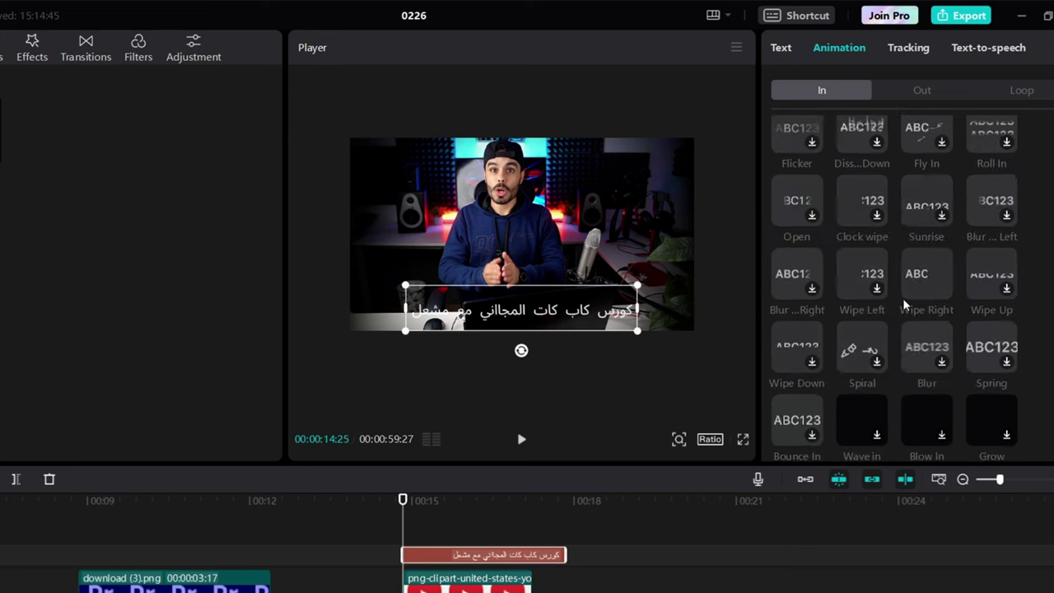
pyautogui.scroll(-2, 904, 305)
pyautogui.scroll(-1, 932, 300)
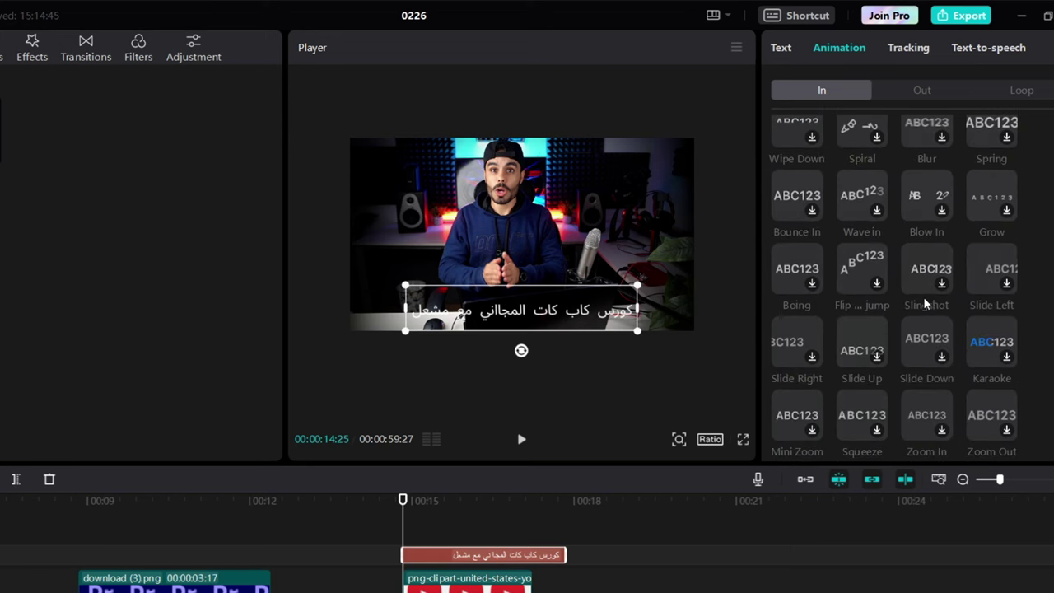
pyautogui.click(853, 277)
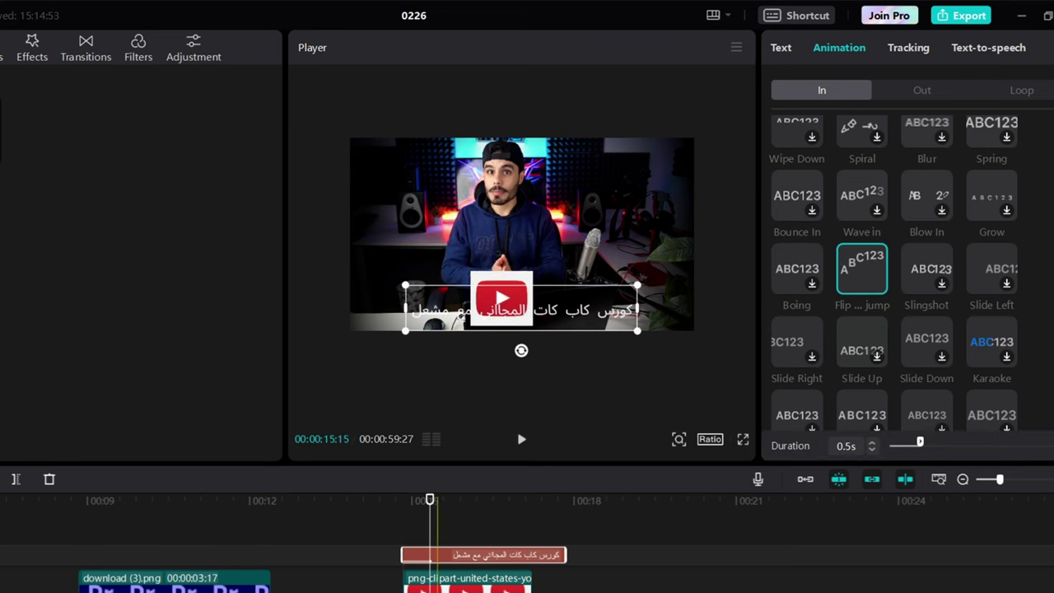
# Step: Shift the YouTube logo clip to start at about 00:00:19, clear of the text clip, and return the playhead to the text's start
pyautogui.moveTo(475, 583); pyautogui.dragTo(698, 583)
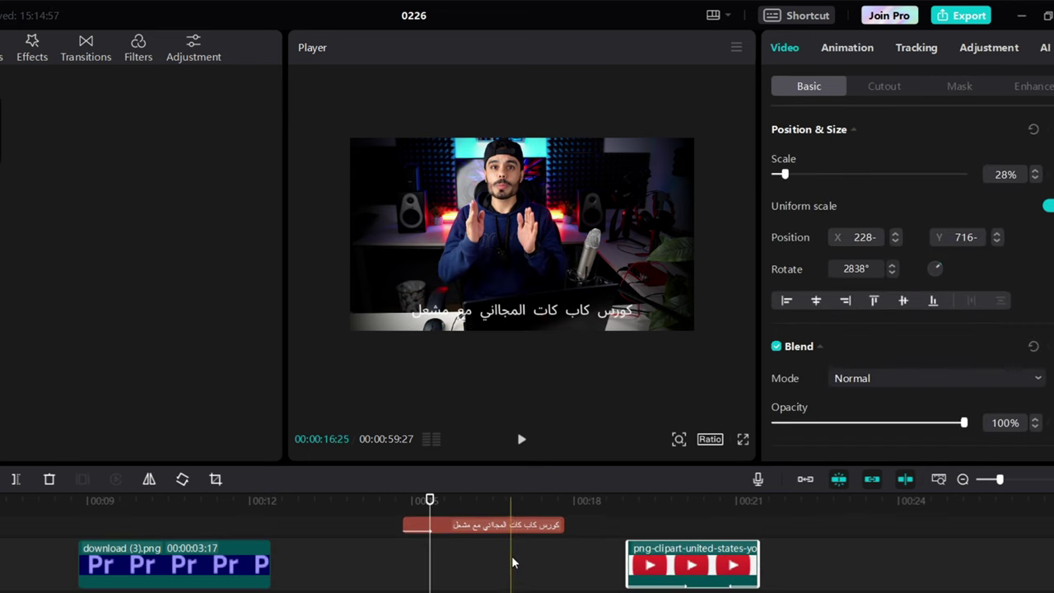
pyautogui.click(508, 525)
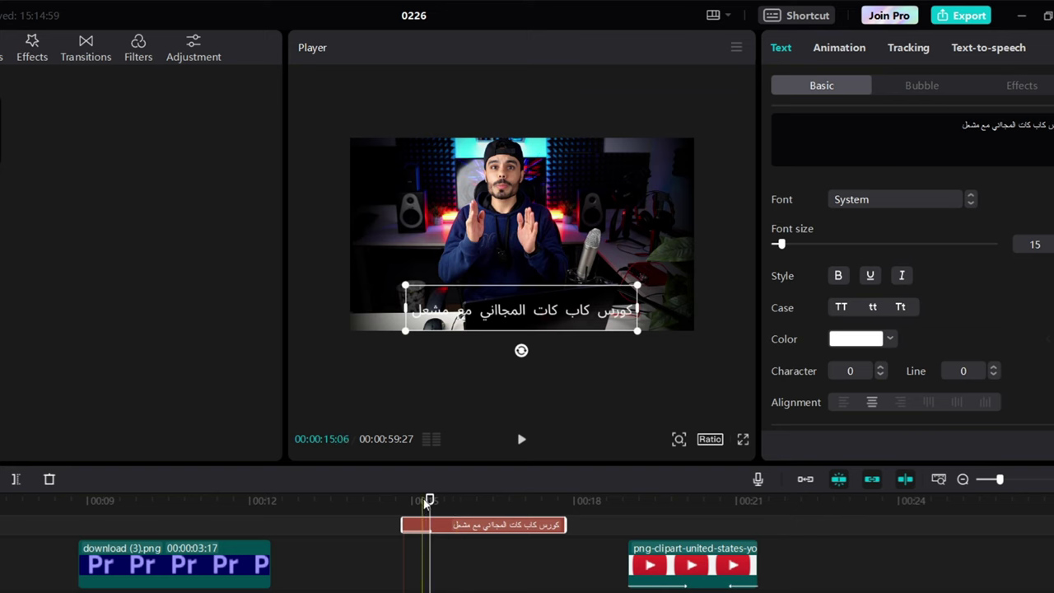
pyautogui.click(402, 500)
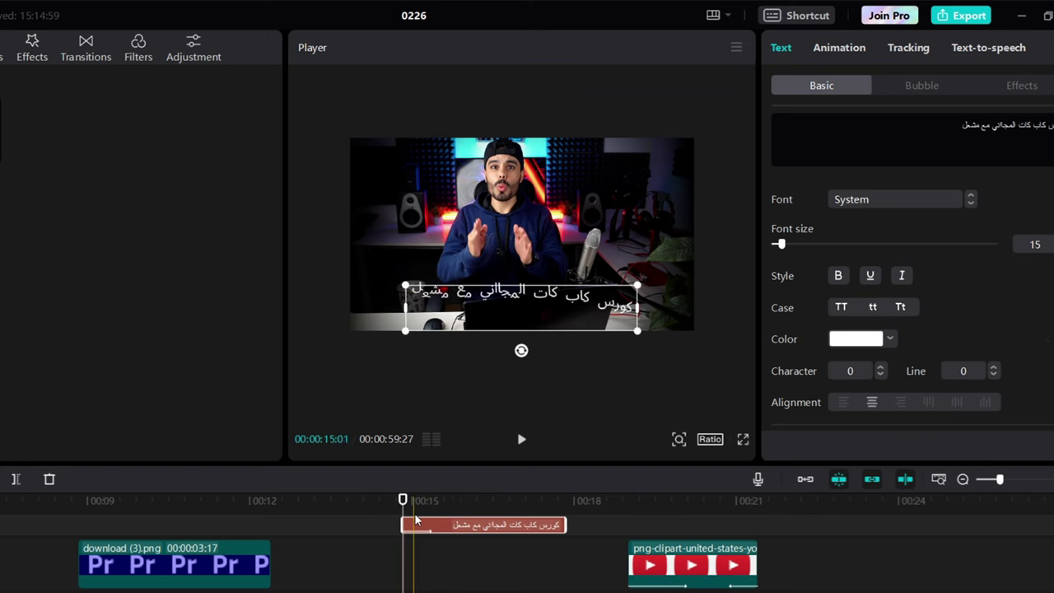
# Step: Set the text's In animation duration to 1.0 s and play the entrance
pyautogui.click(840, 49)
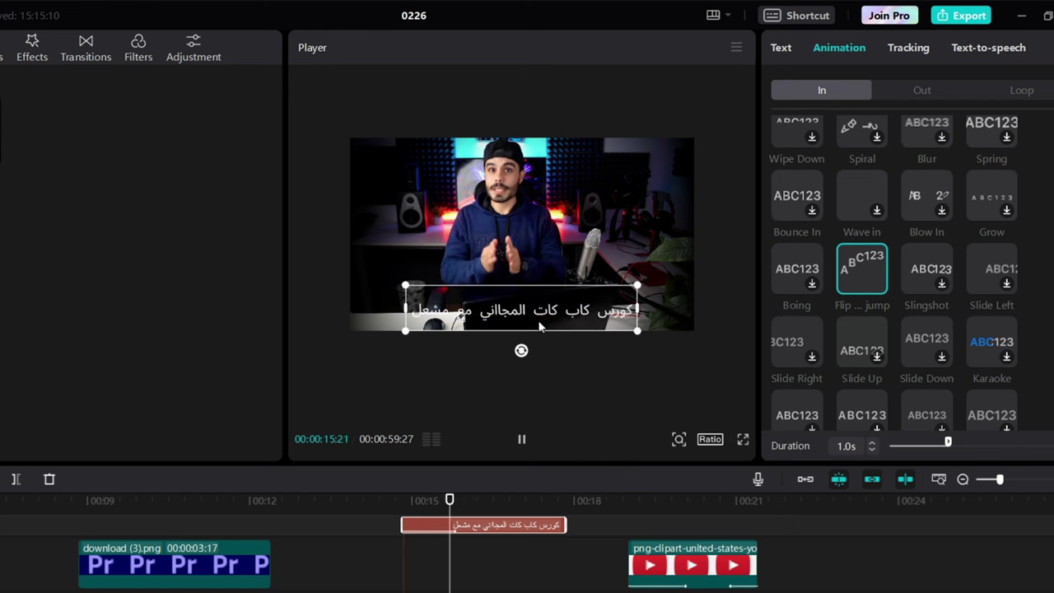
pyautogui.press('space')
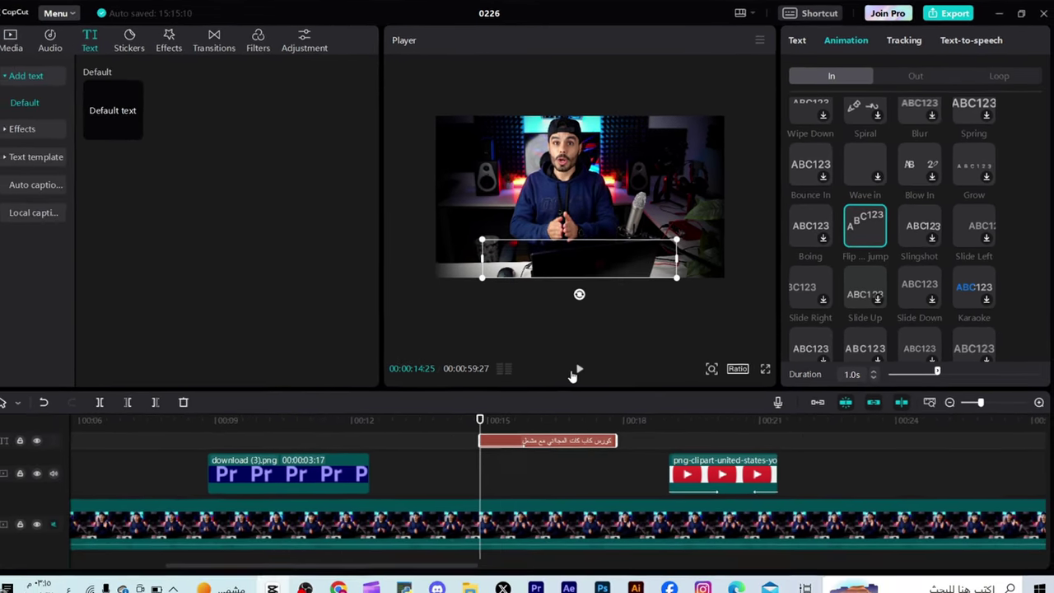
pyautogui.click(562, 389)
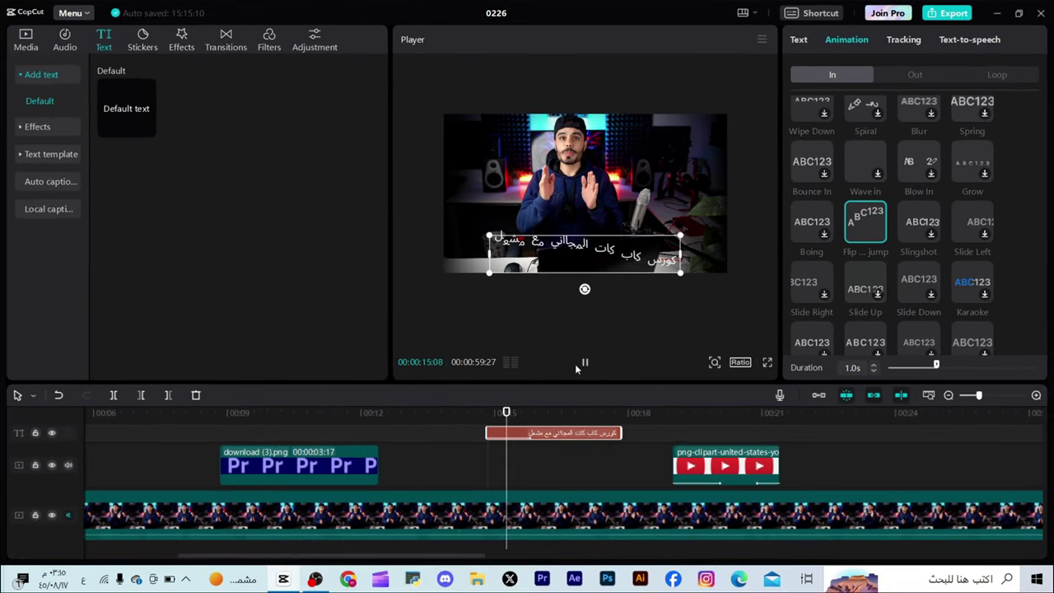
pyautogui.press('space')
# Step: Browse the Out animation presets for the text and compare them with the YouTube logo's Out and In presets
pyautogui.click(914, 74)
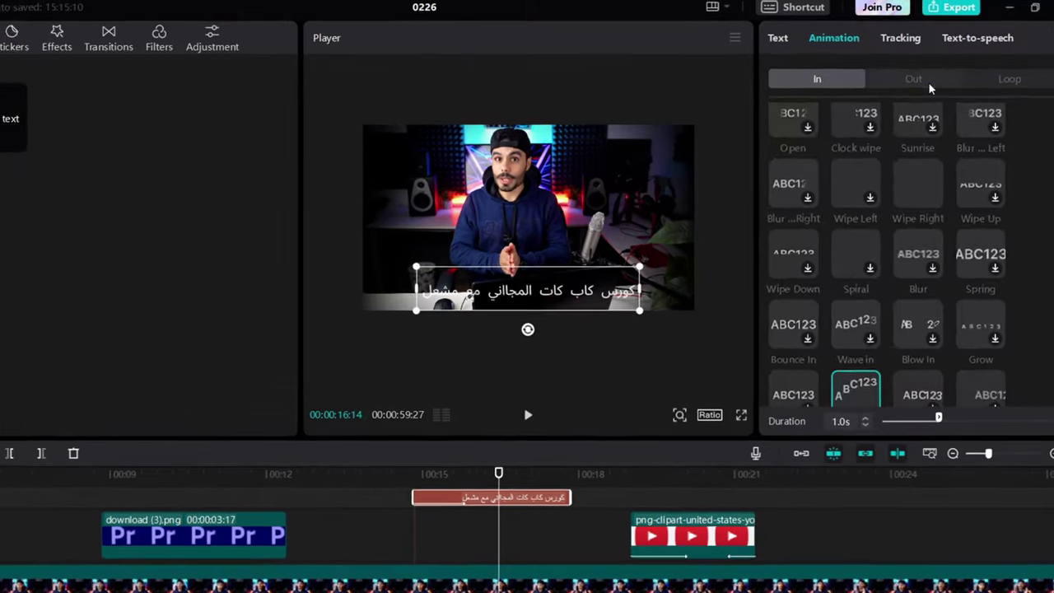
pyautogui.scroll(-10, 882, 174)
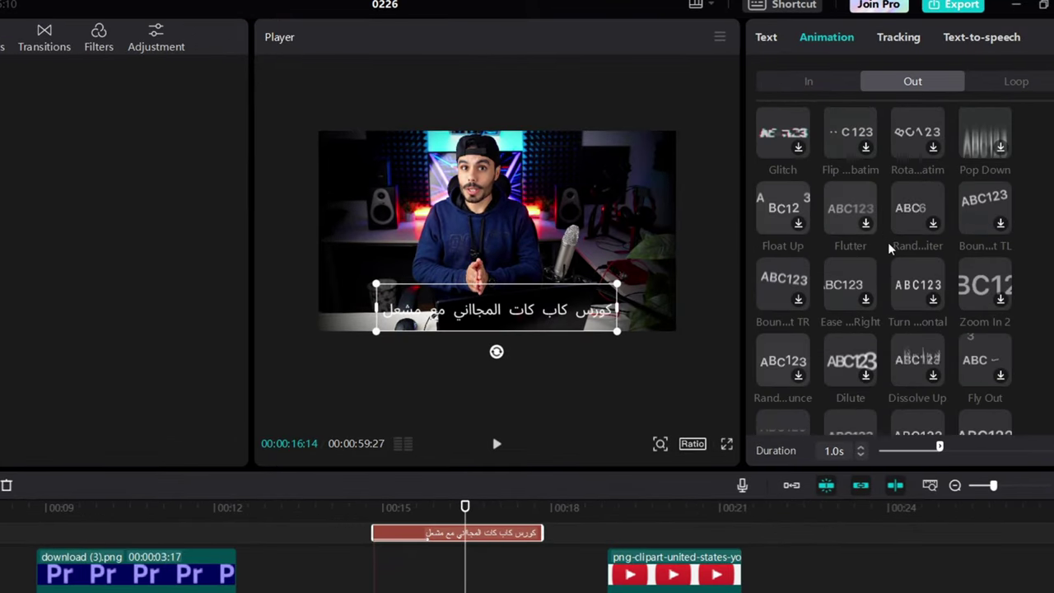
pyautogui.scroll(-1, 899, 272)
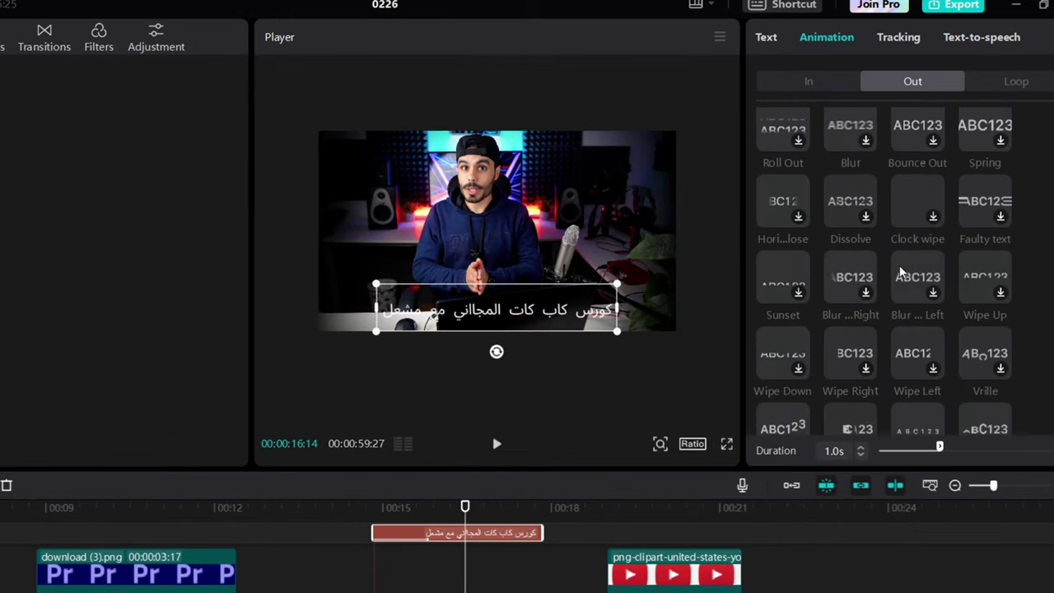
pyautogui.scroll(-2, 900, 271)
pyautogui.scroll(-2, 900, 303)
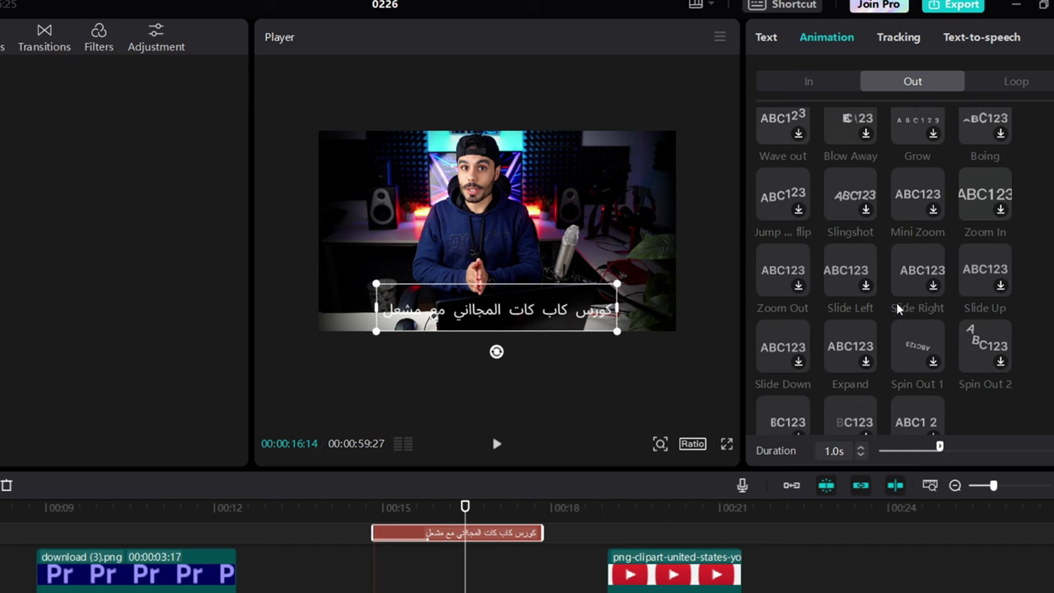
pyautogui.scroll(-1, 899, 308)
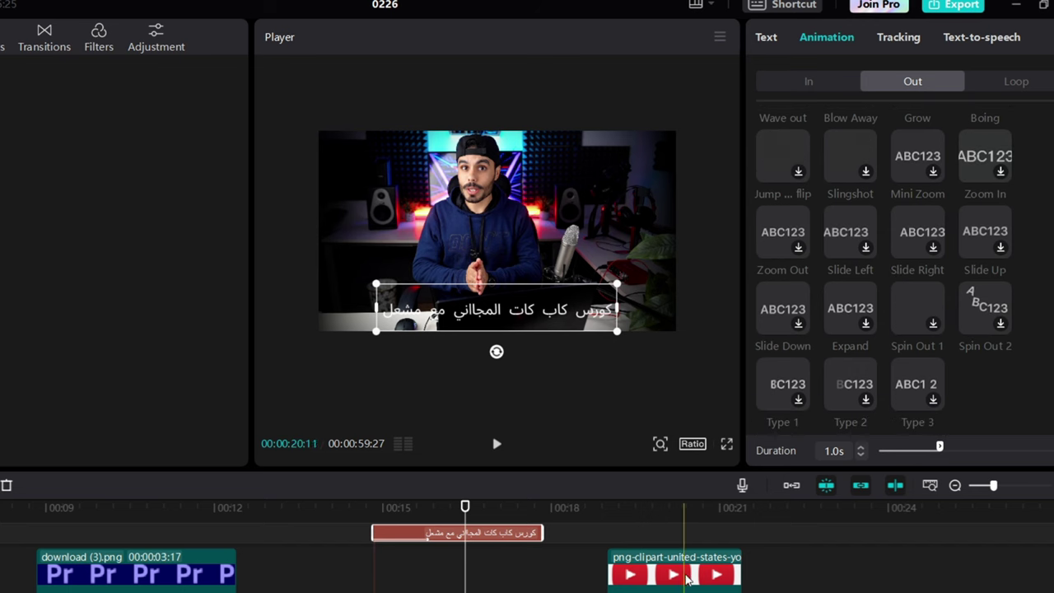
pyautogui.click(688, 578)
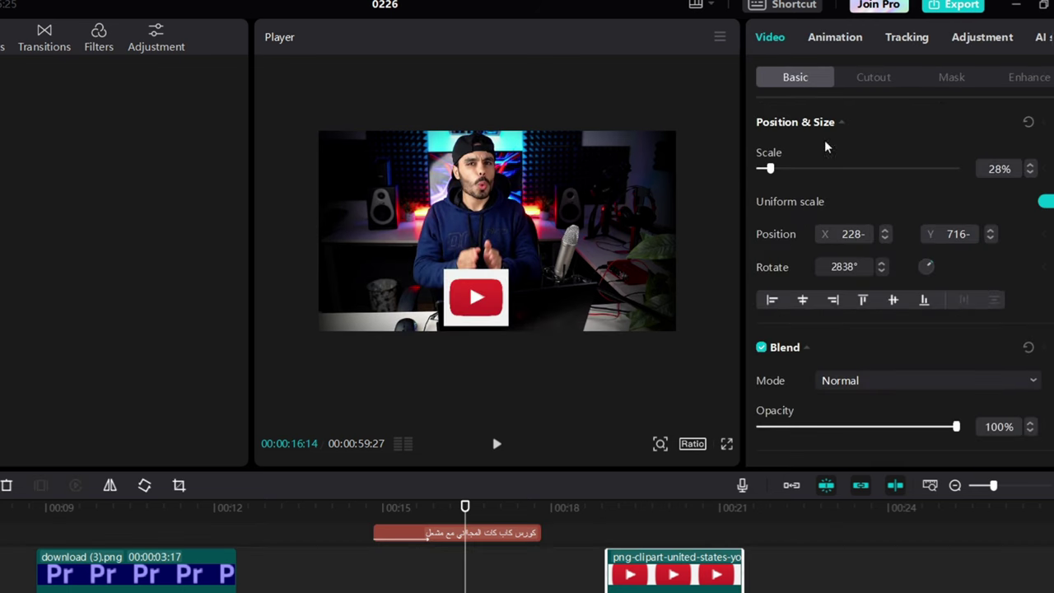
pyautogui.click(848, 40)
pyautogui.click(908, 75)
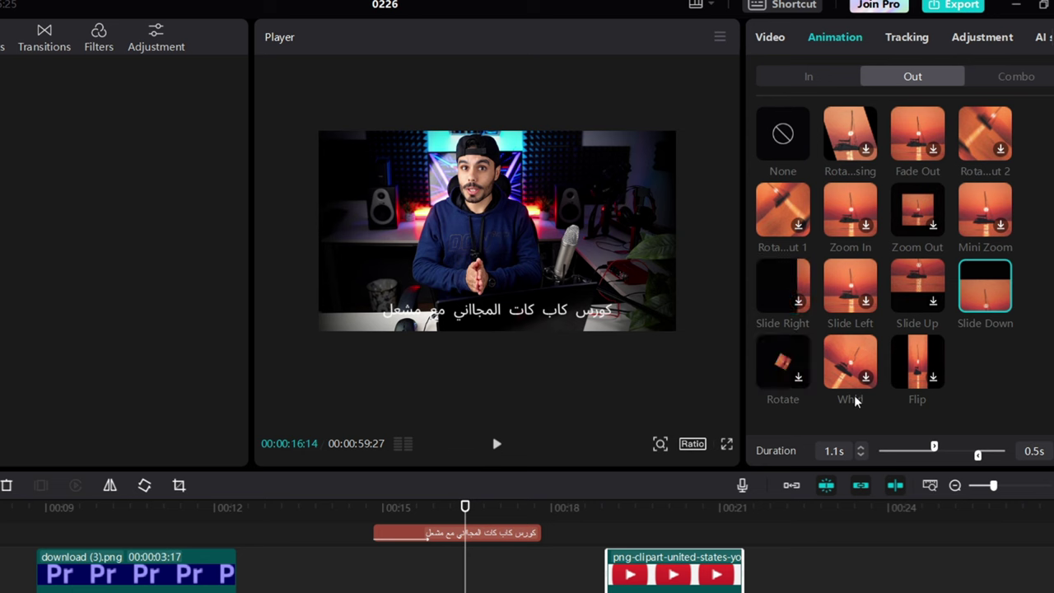
pyautogui.click(810, 75)
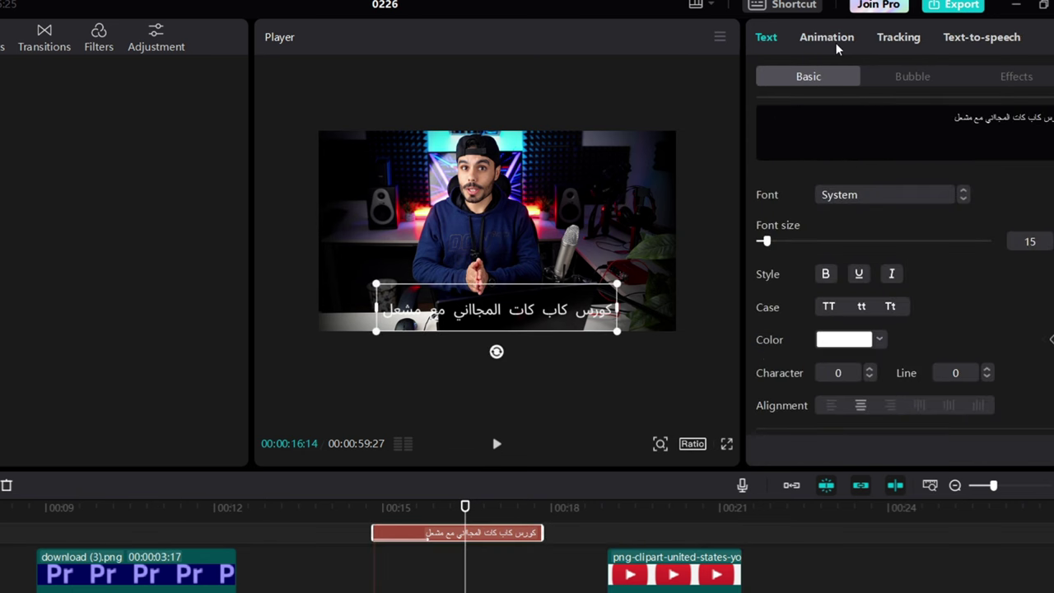
# Step: Apply the Blur Out animation to the text, with a 0.6 s In duration and a 0.8 s Out duration
pyautogui.click(836, 43)
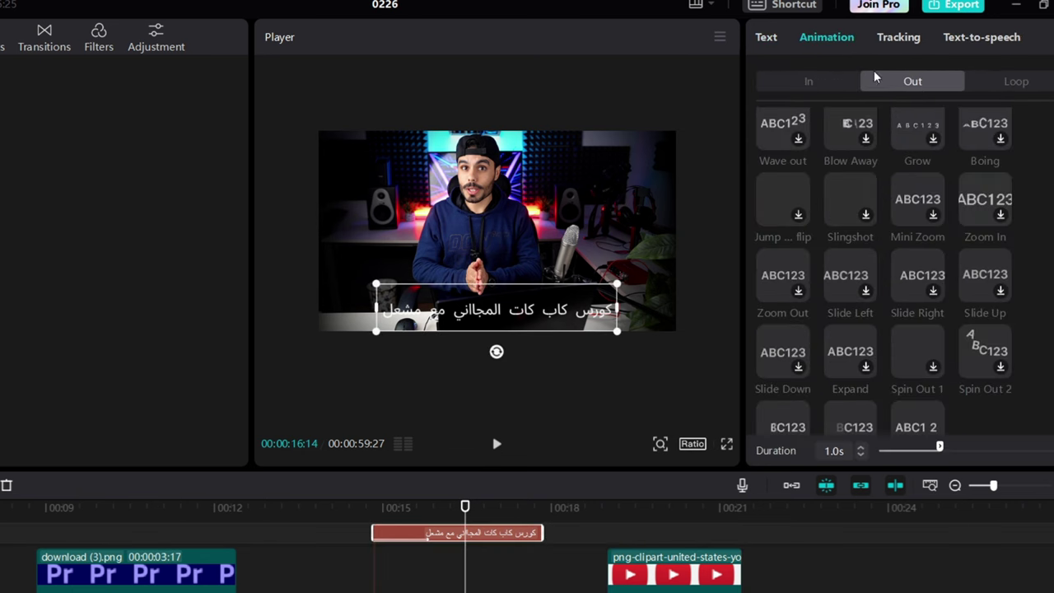
pyautogui.scroll(-10, 898, 330)
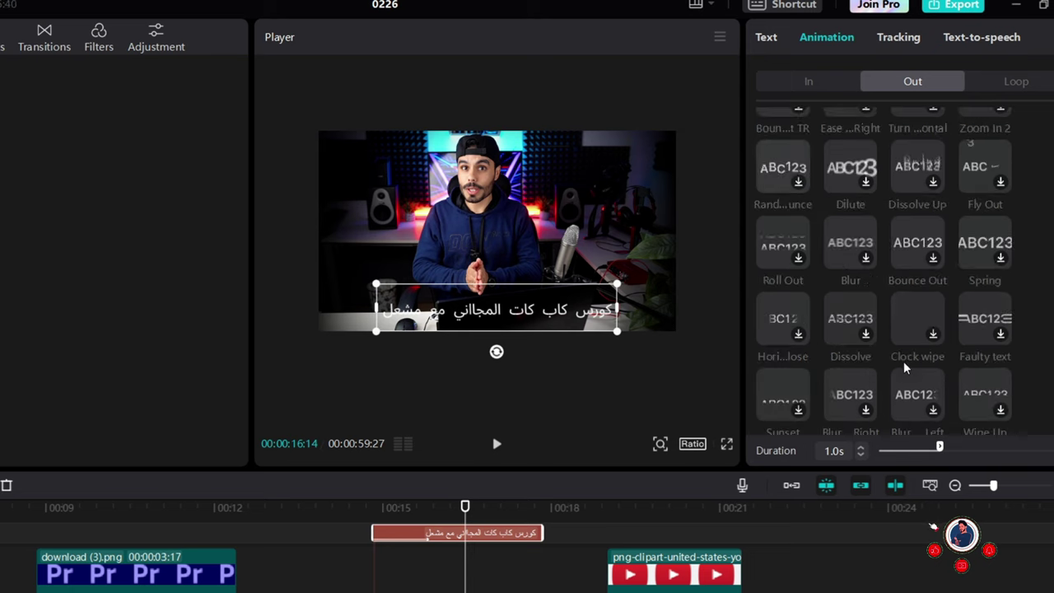
pyautogui.scroll(3, 912, 371)
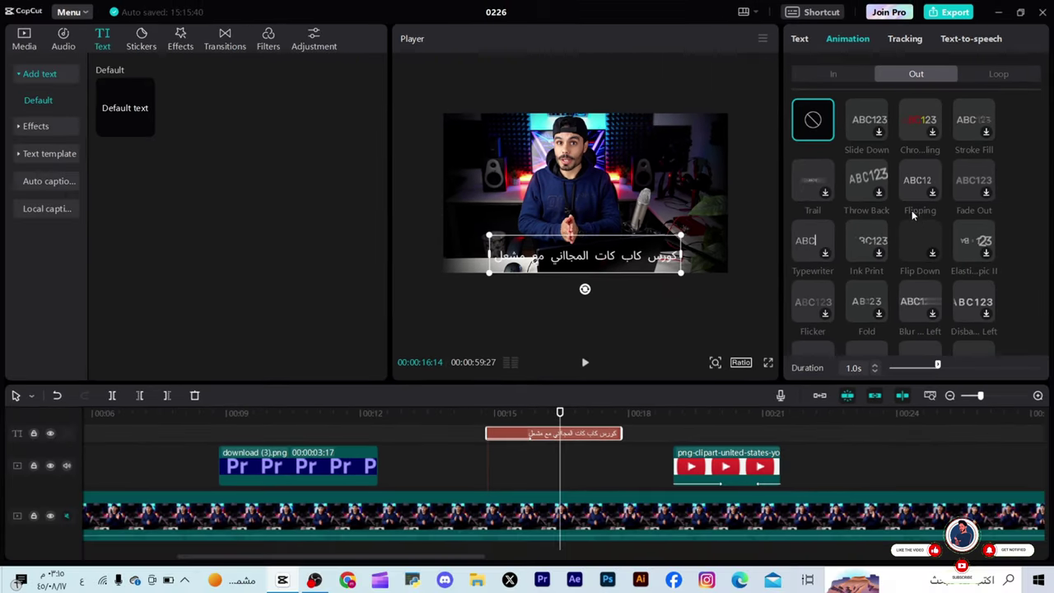
pyautogui.scroll(-5, 912, 215)
pyautogui.click(868, 294)
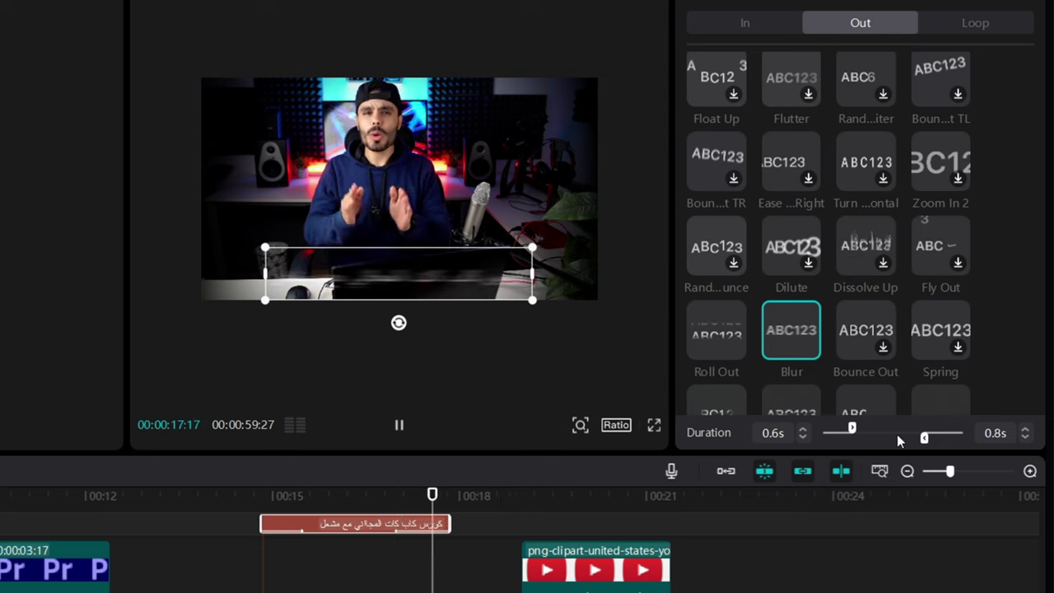
# Step: Play back the end of the text clip to check its Blur exit
pyautogui.moveTo(448, 494); pyautogui.dragTo(414, 495)
pyautogui.click(398, 424)
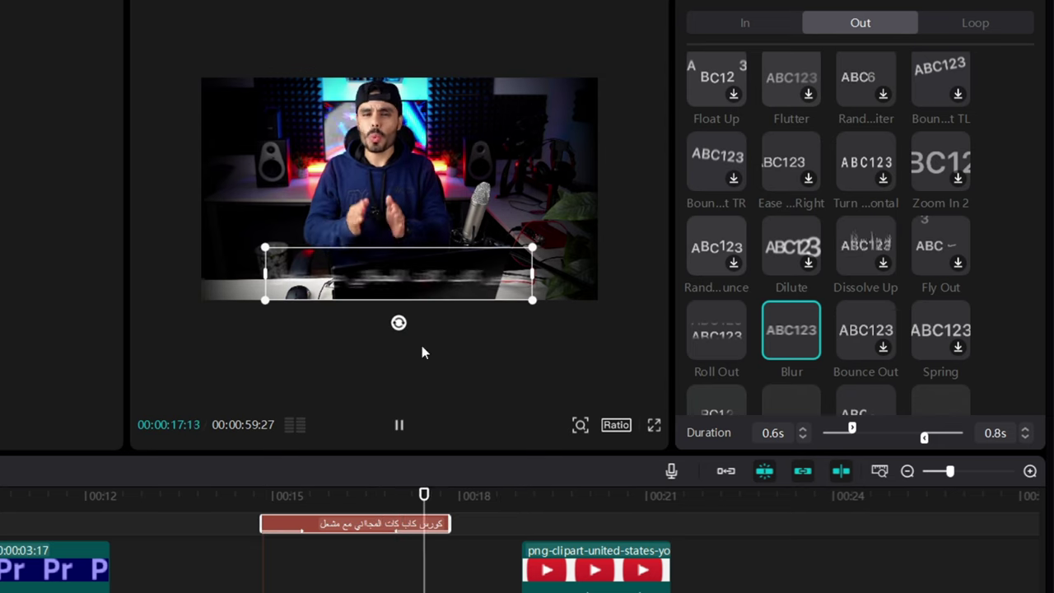
pyautogui.press('space')
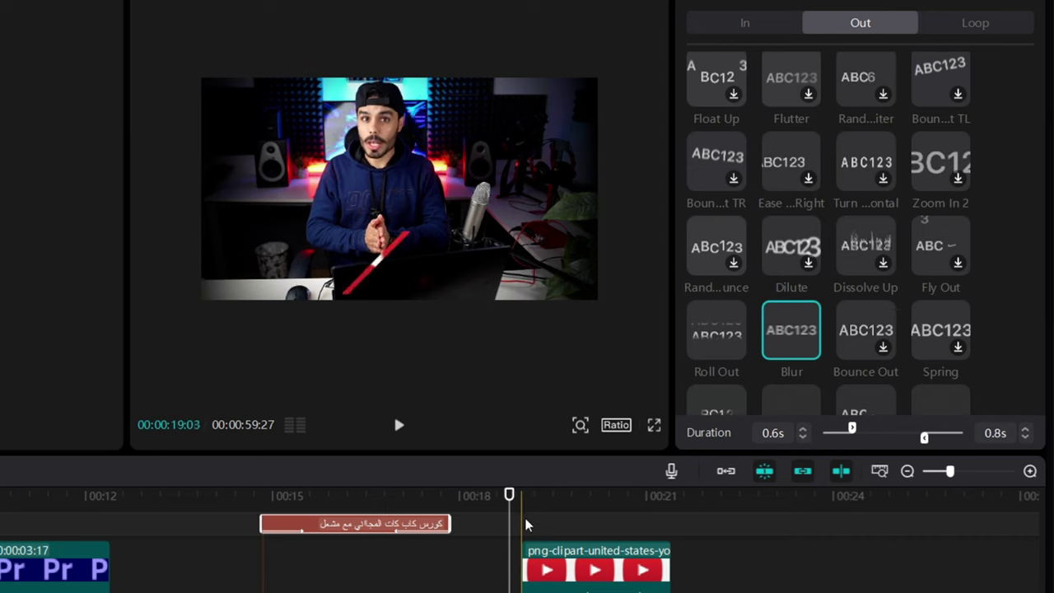
# Step: Browse the Combo animation presets available for the YouTube logo clip
pyautogui.moveTo(508, 520); pyautogui.dragTo(530, 529)
pyautogui.click(535, 563)
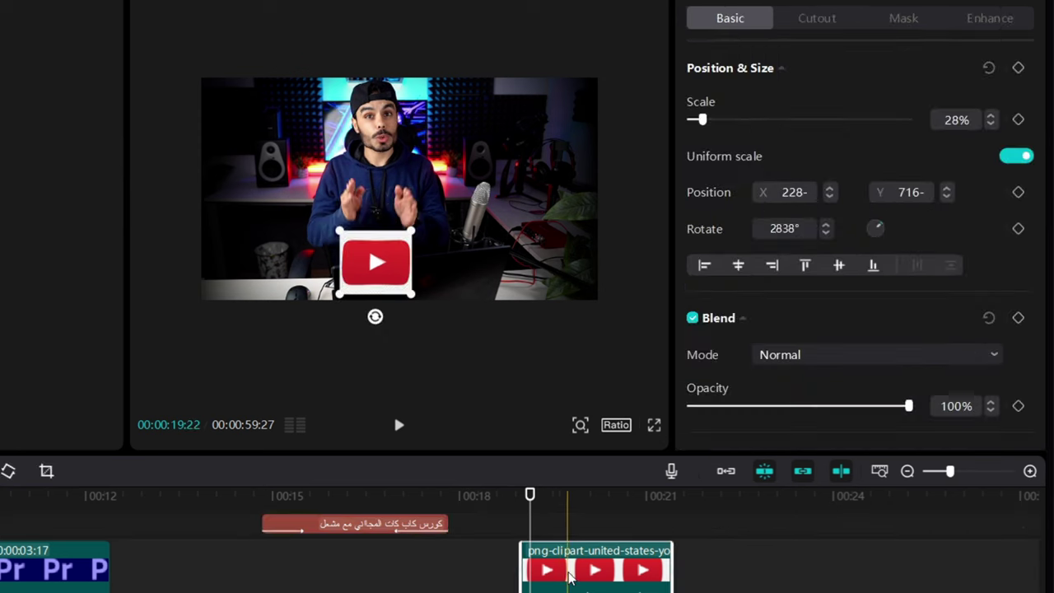
pyautogui.click(914, 1)
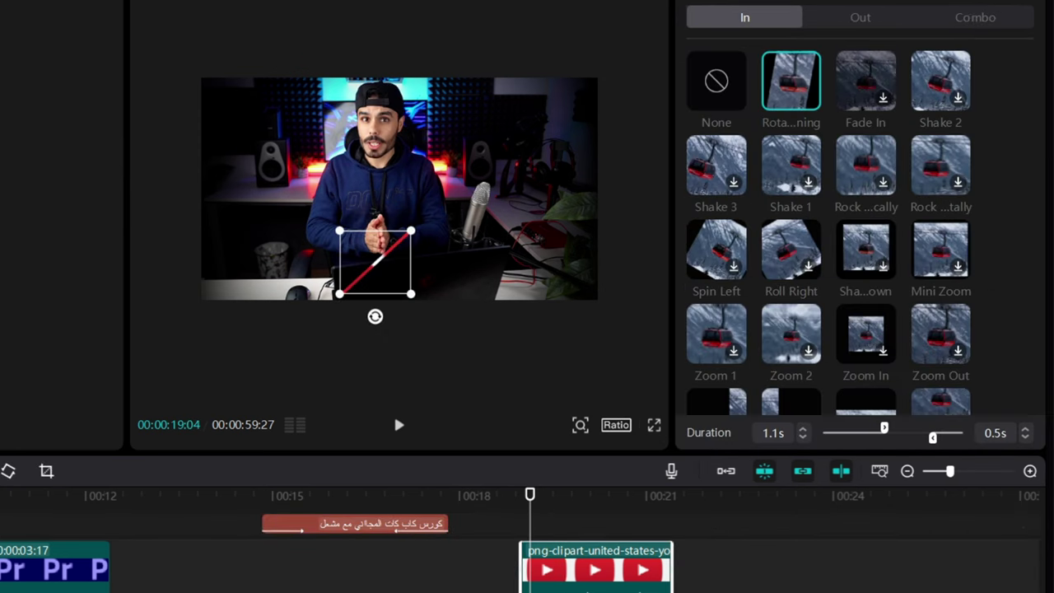
pyautogui.click(972, 21)
pyautogui.scroll(-2, 951, 206)
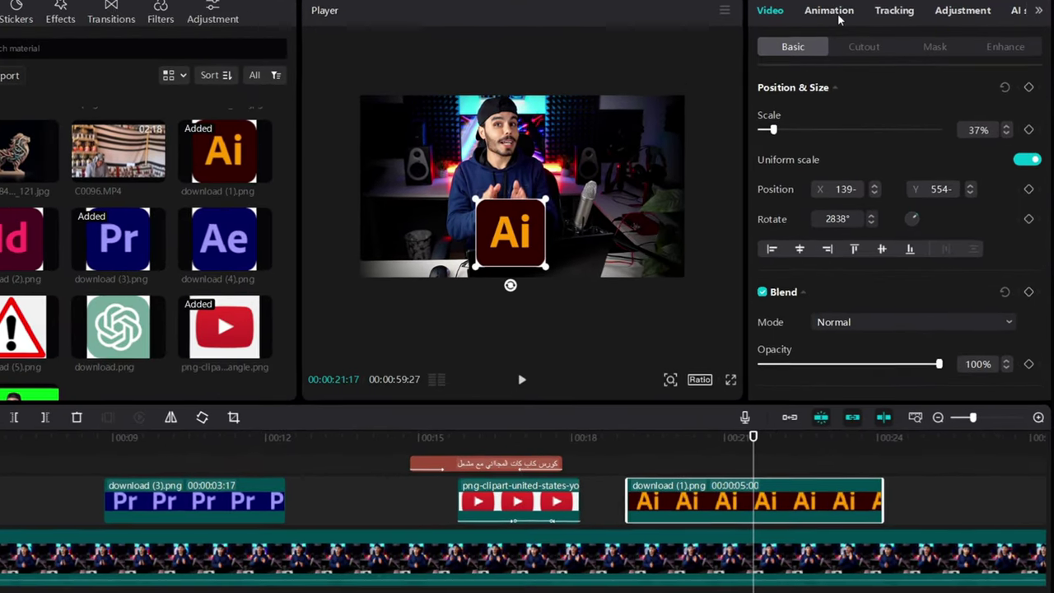
# Step: Try the Spin...op 1 and Train 3 Combo animations on the Illustrator logo
pyautogui.click(843, 25)
pyautogui.click(965, 59)
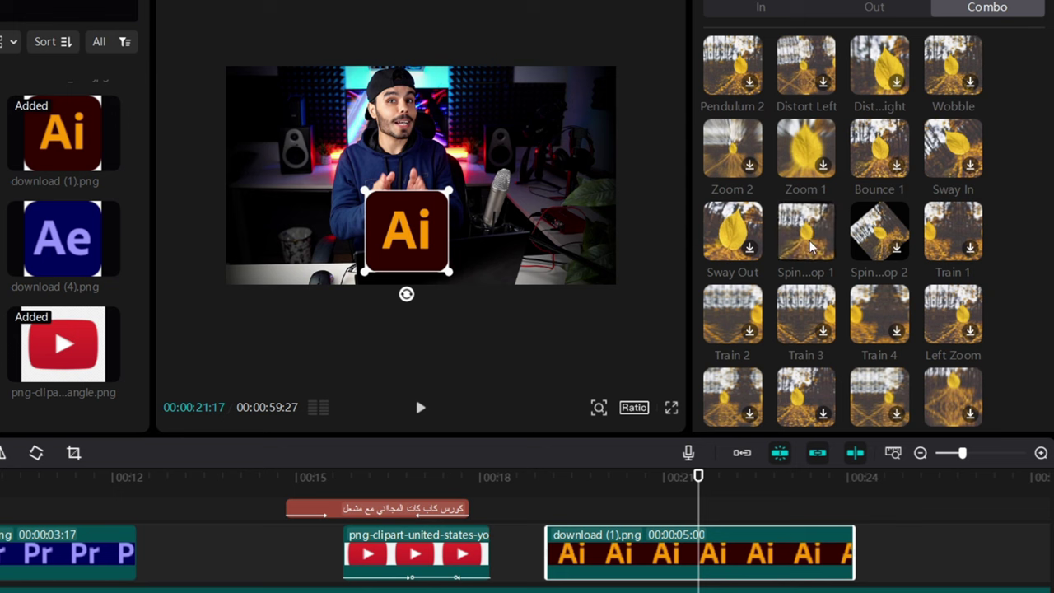
pyautogui.click(822, 243)
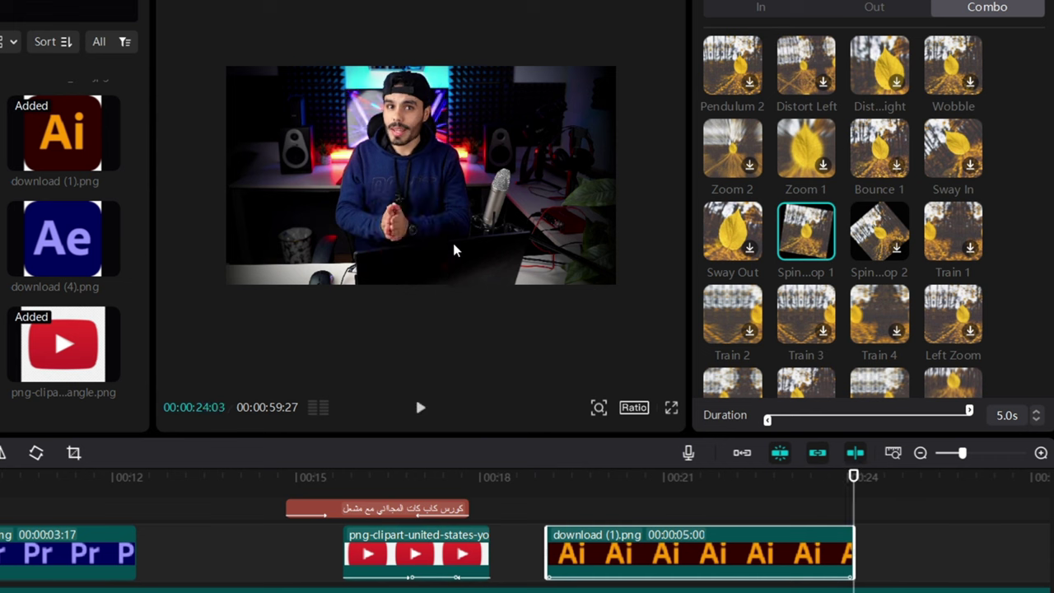
pyautogui.scroll(-1, 819, 249)
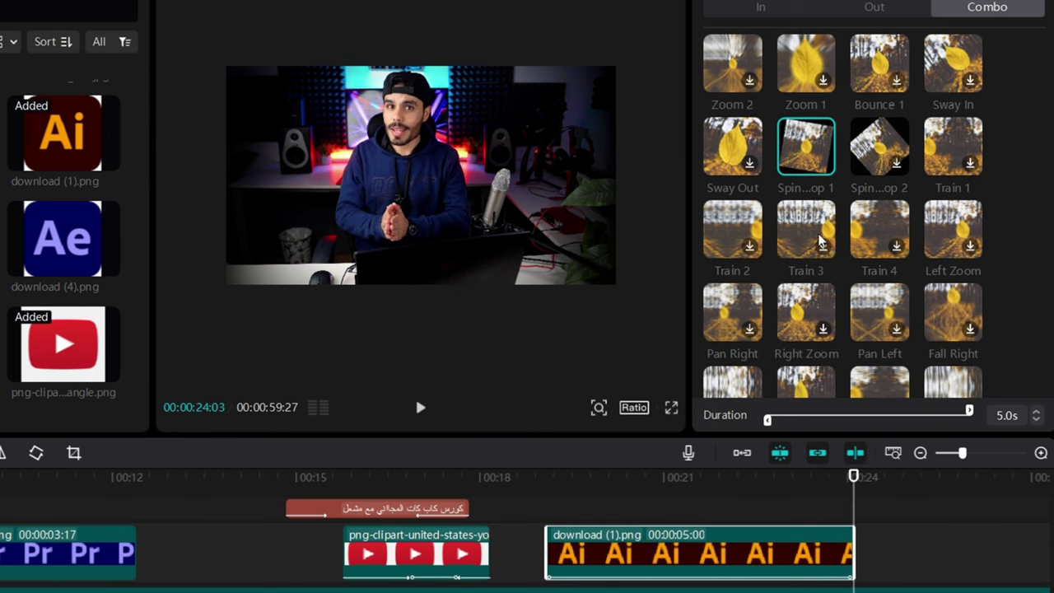
pyautogui.click(817, 240)
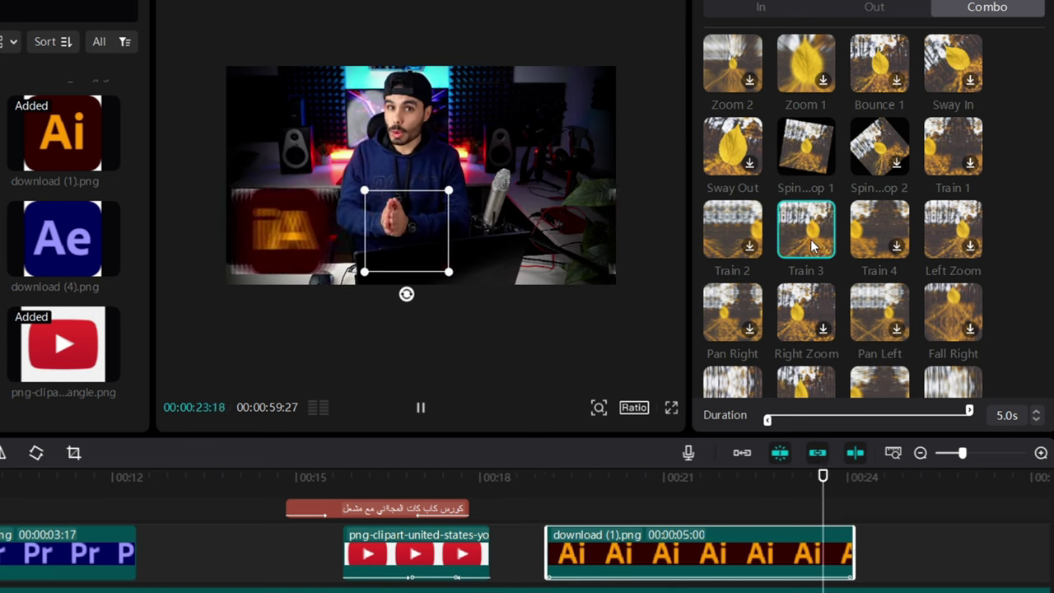
# Step: Try the Bounce 2 and Smartphone 1 Combo animations on the Illustrator logo
pyautogui.scroll(-2, 812, 262)
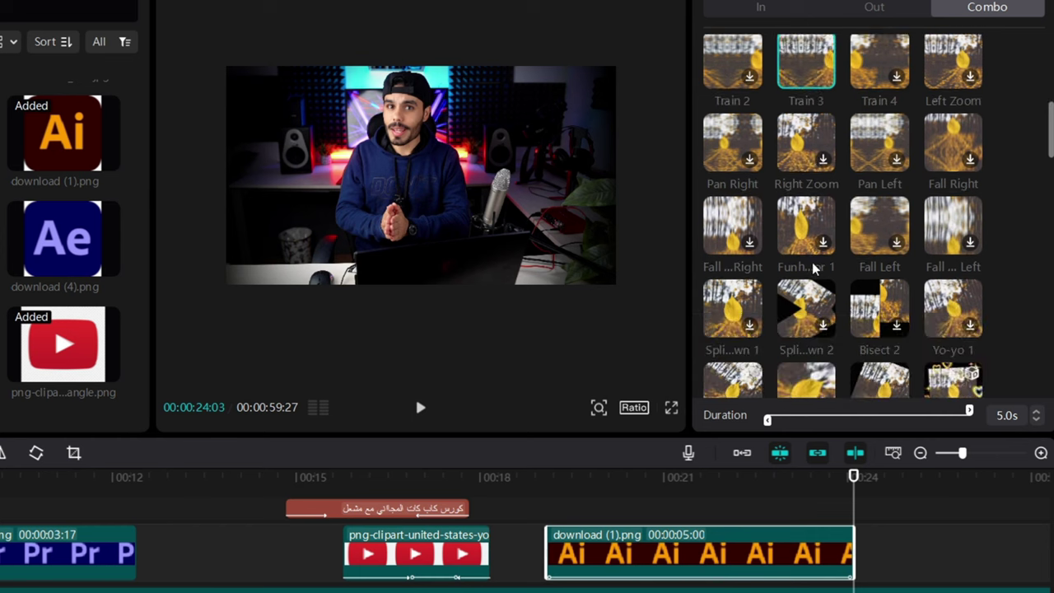
pyautogui.scroll(-2, 811, 267)
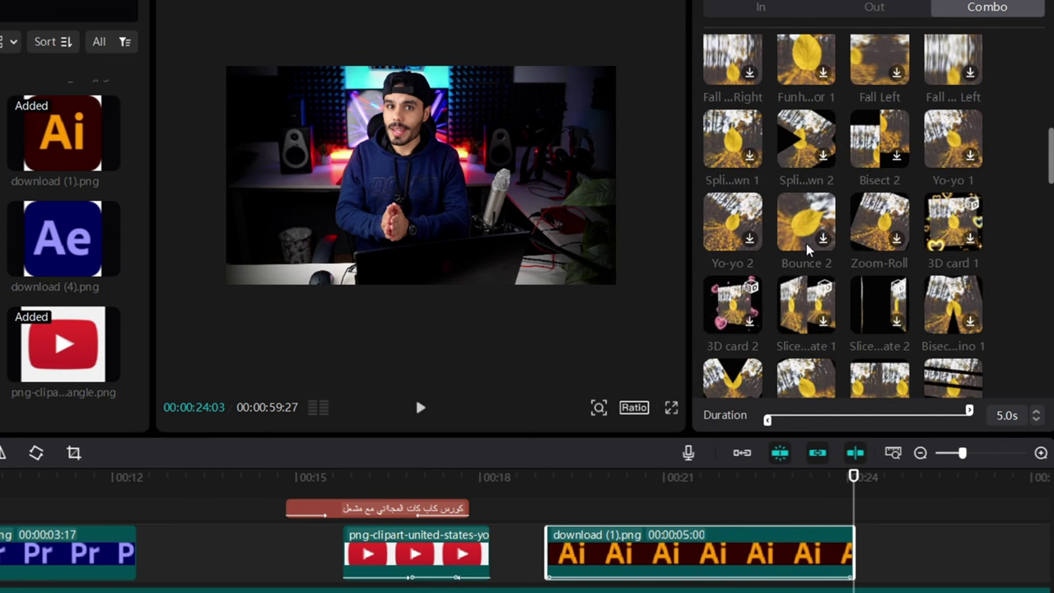
pyautogui.click(809, 247)
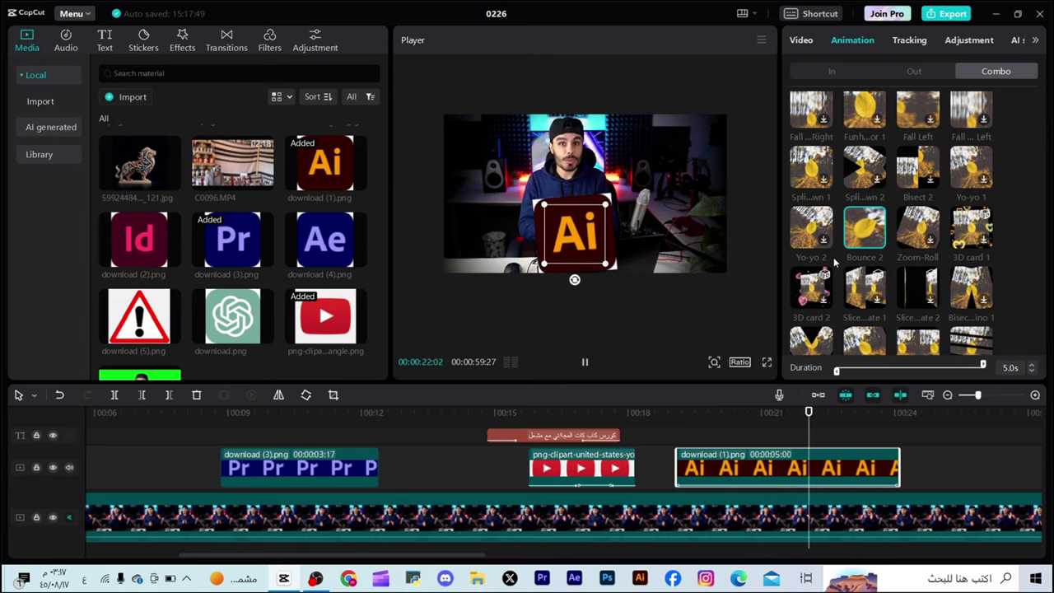
pyautogui.scroll(-5, 834, 262)
pyautogui.click(865, 272)
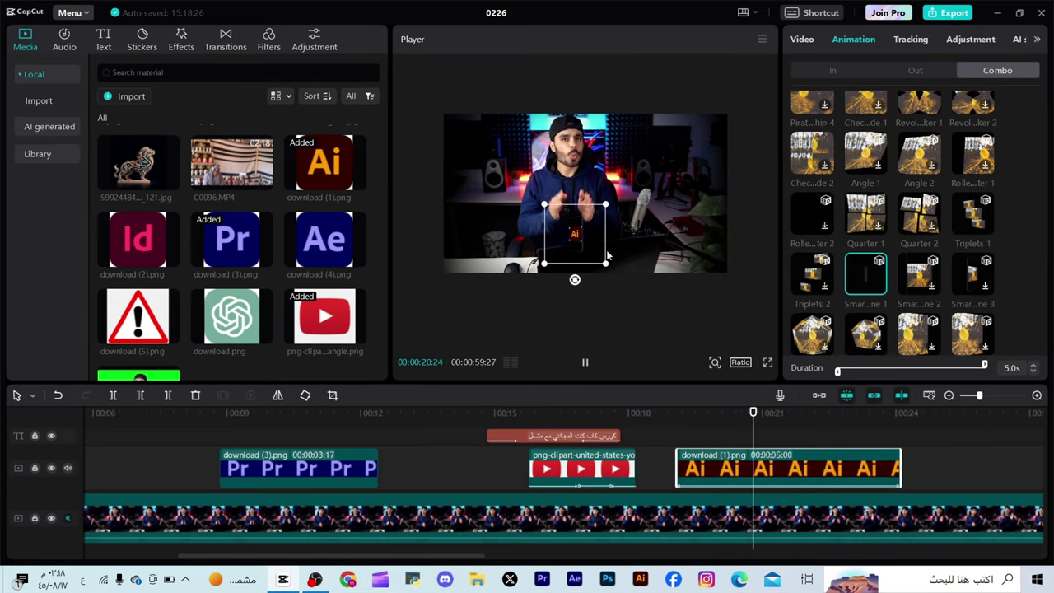
# Step: Apply the Smartphone 2 Combo animation to the Illustrator logo over 7.4 s, enlarging the logo and placing it left of the presenter
pyautogui.scroll(-1, 906, 247)
pyautogui.click(911, 222)
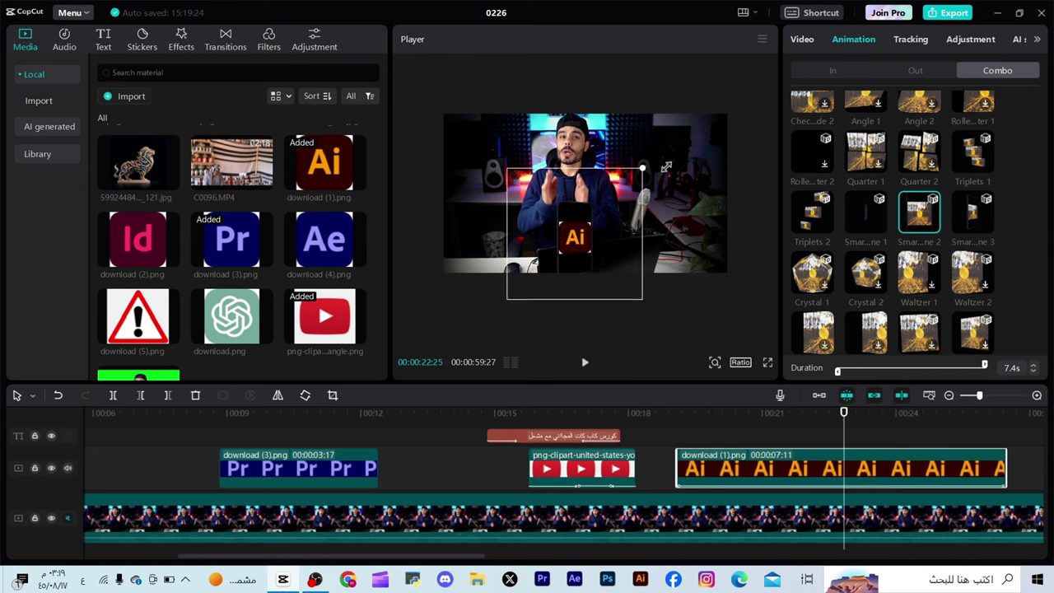
pyautogui.click(287, 239)
# Step: Add the presenter's mp4 video as an overlay on a new track above the text, starting at about 19 s
pyautogui.scroll(-1, 272, 247)
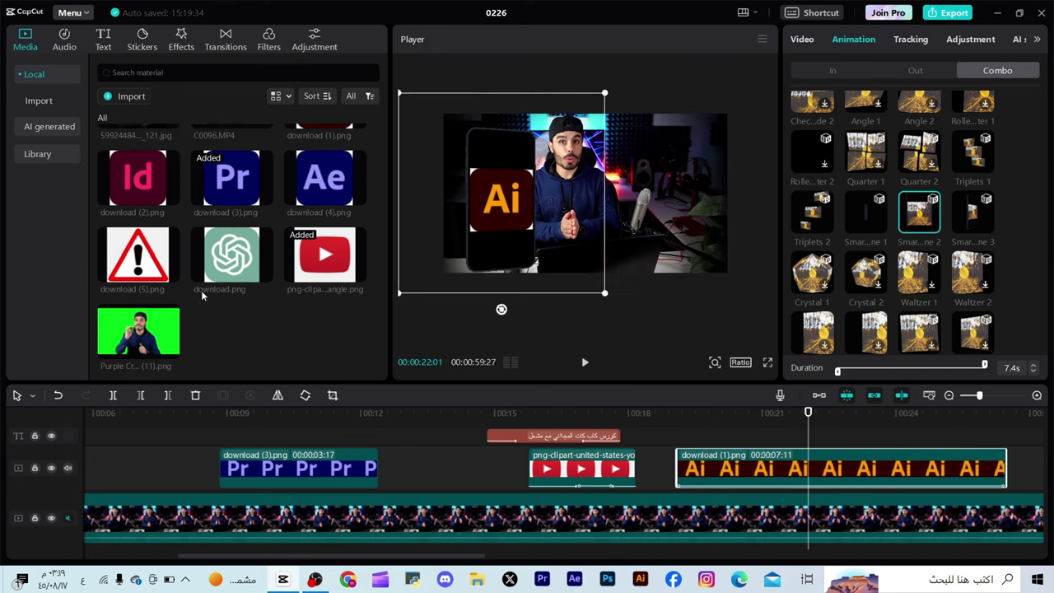
pyautogui.scroll(3, 221, 262)
pyautogui.scroll(1, 221, 262)
pyautogui.moveTo(223, 247); pyautogui.dragTo(668, 431)
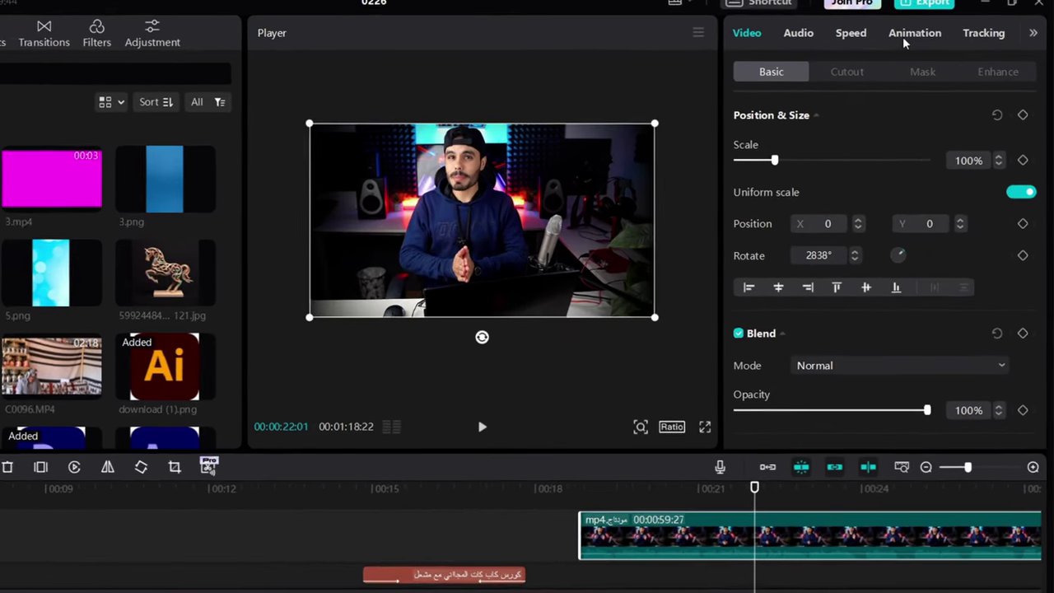
# Step: Apply the Smartphone 1 Combo animation to the overlay video and lengthen the clip to 10.8 s
pyautogui.click(925, 37)
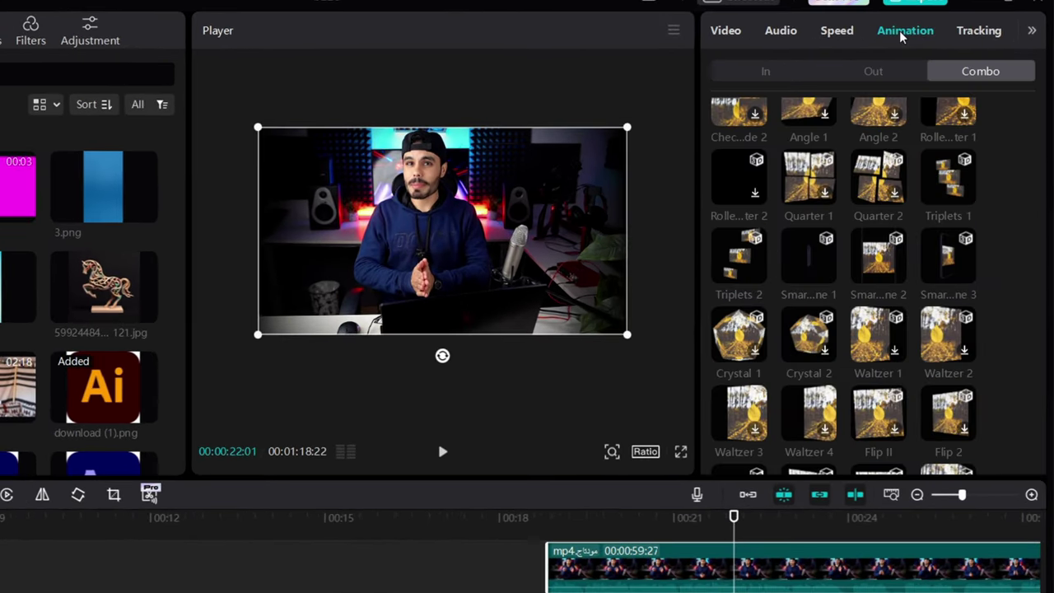
pyautogui.click(807, 265)
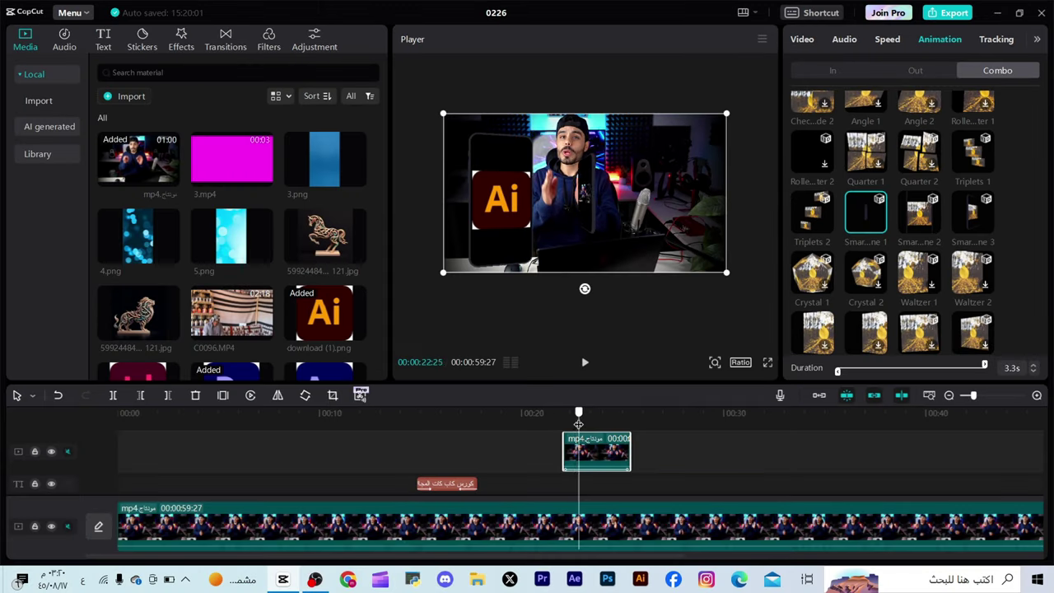
pyautogui.moveTo(579, 423); pyautogui.dragTo(1040, 381)
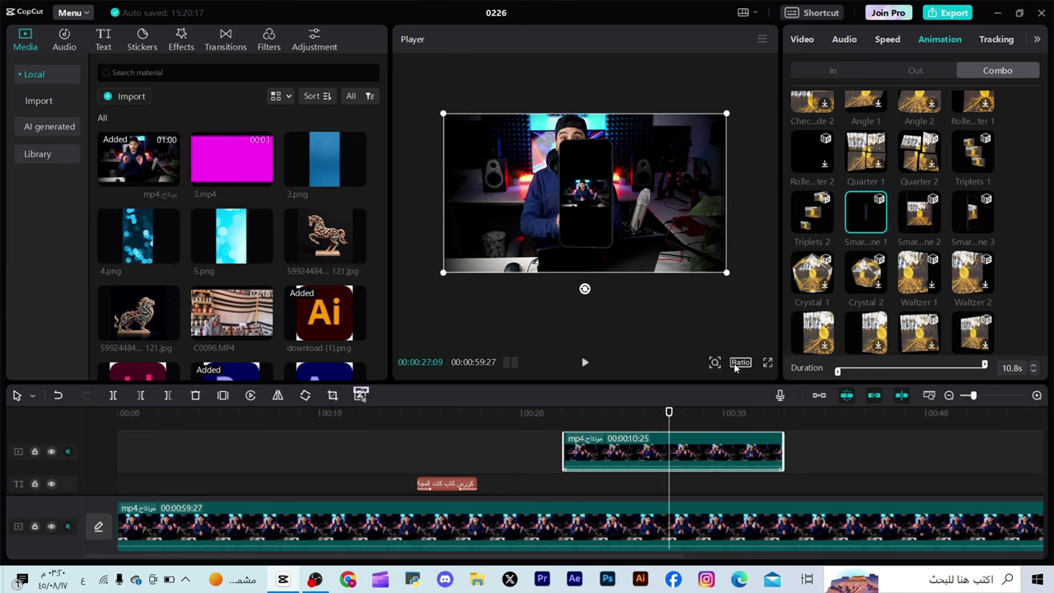
# Step: Crop both sides of the overlay video to a vertical frame around the presenter, using the Free crop ratio
pyautogui.click(332, 395)
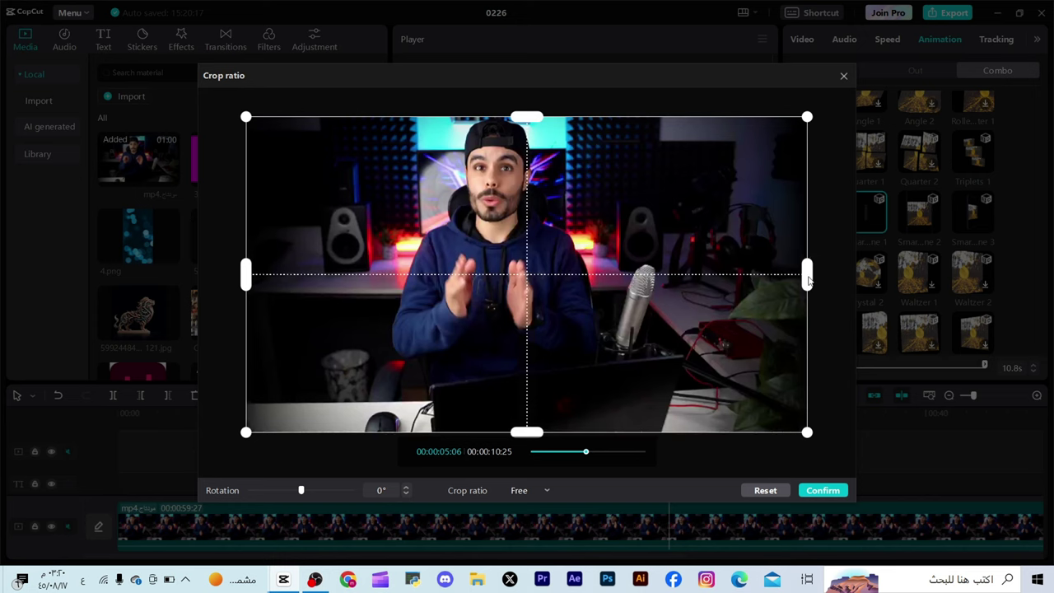
pyautogui.moveTo(806, 277); pyautogui.dragTo(633, 285)
pyautogui.moveTo(246, 276); pyautogui.dragTo(404, 277)
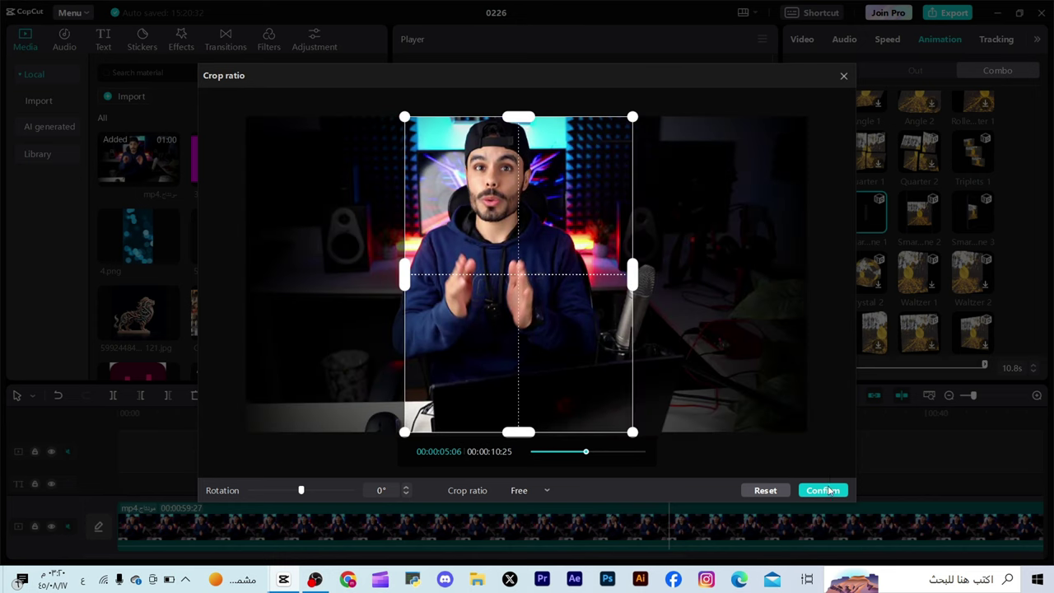
pyautogui.click(822, 490)
# Step: Place the phone video overlay to the right of the presenter and play back the phone animations from about 22 s
pyautogui.moveTo(668, 410); pyautogui.dragTo(607, 422)
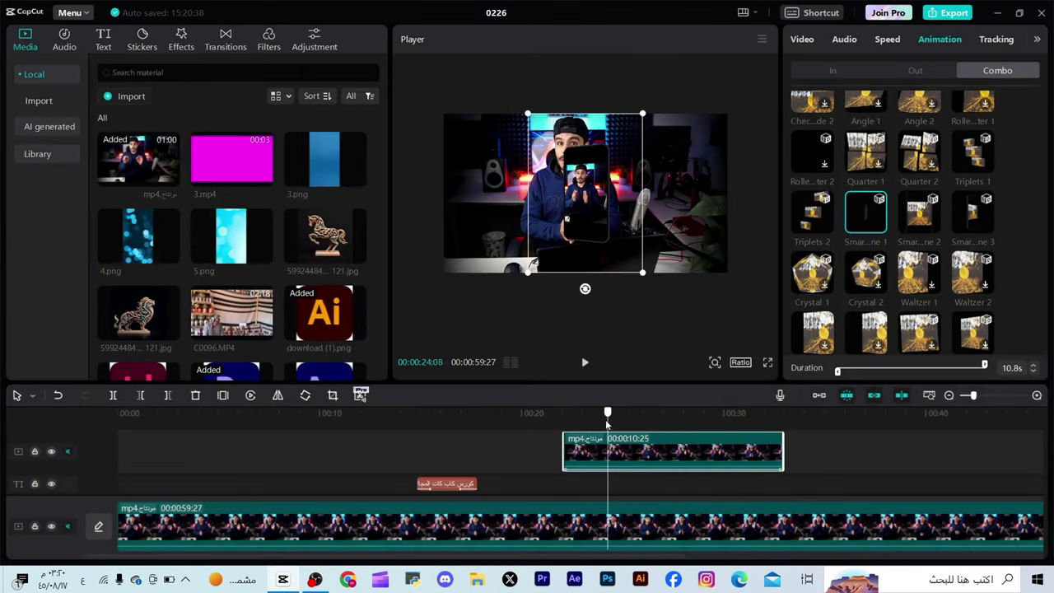
pyautogui.press('space')
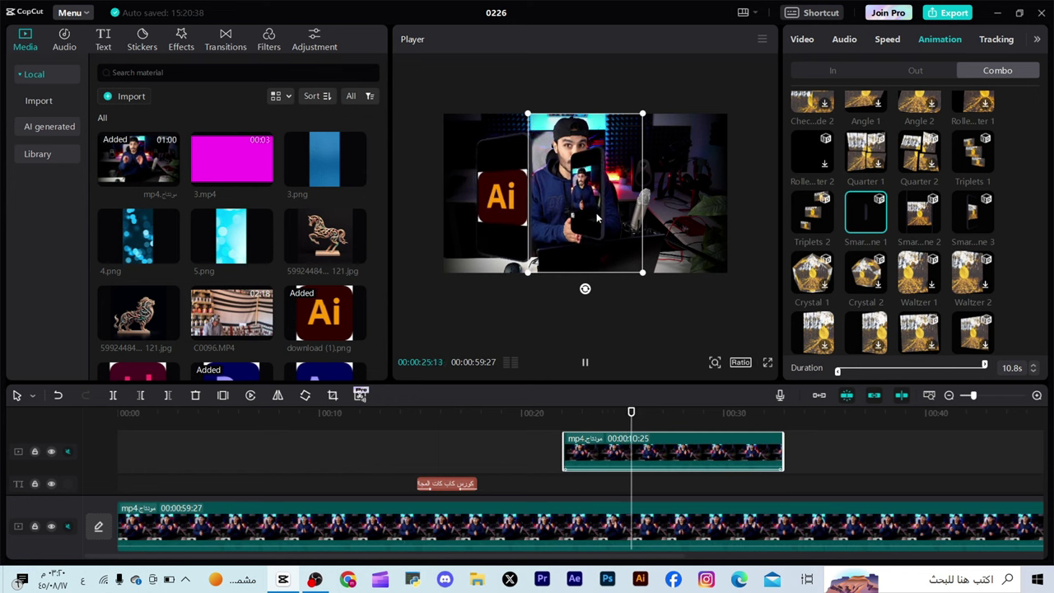
pyautogui.press('space')
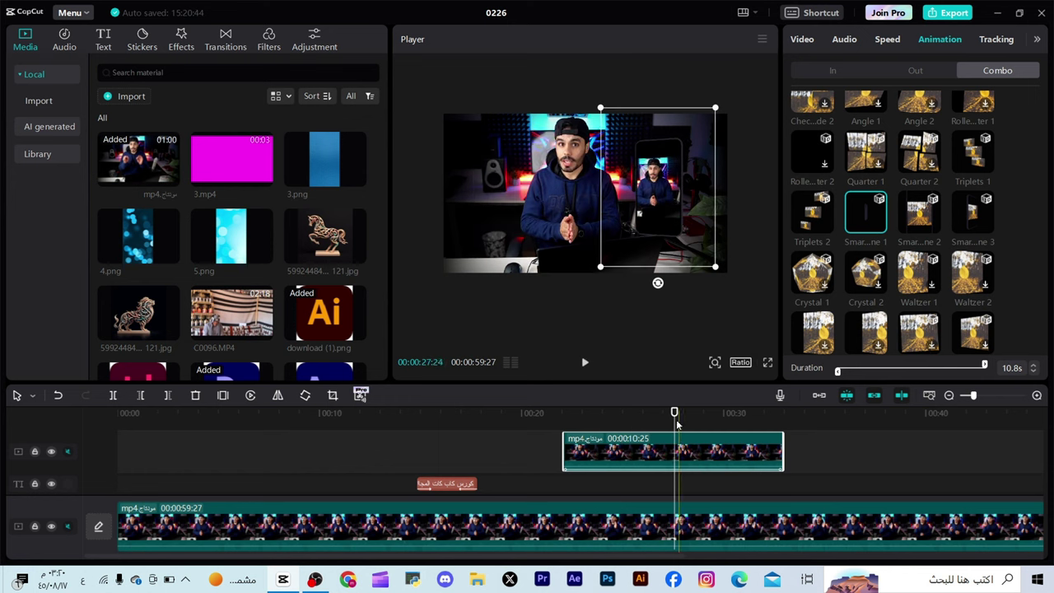
pyautogui.click(677, 424)
pyautogui.moveTo(673, 436); pyautogui.dragTo(564, 449)
pyautogui.press('space')
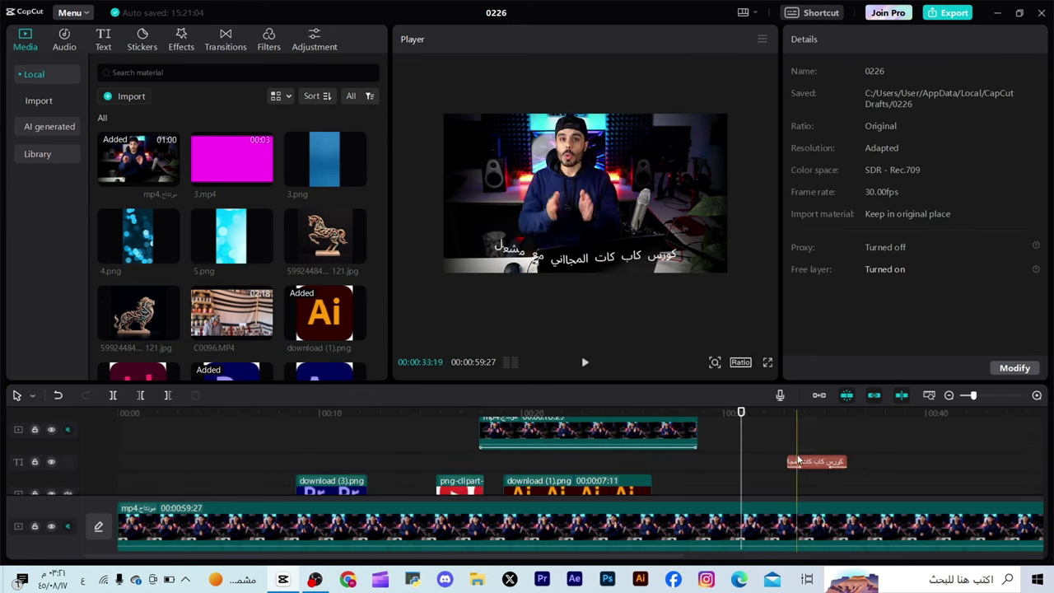
# Step: Move the text clip to about 33 s and set its In animation to None
pyautogui.click(797, 461)
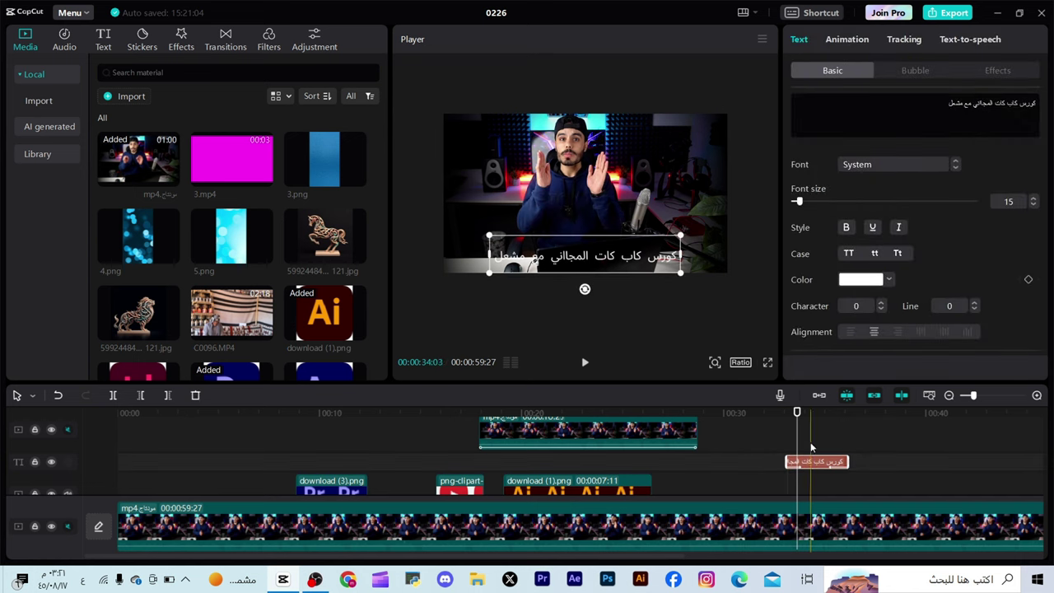
pyautogui.click(846, 39)
pyautogui.scroll(-2, 869, 140)
pyautogui.scroll(2, 868, 140)
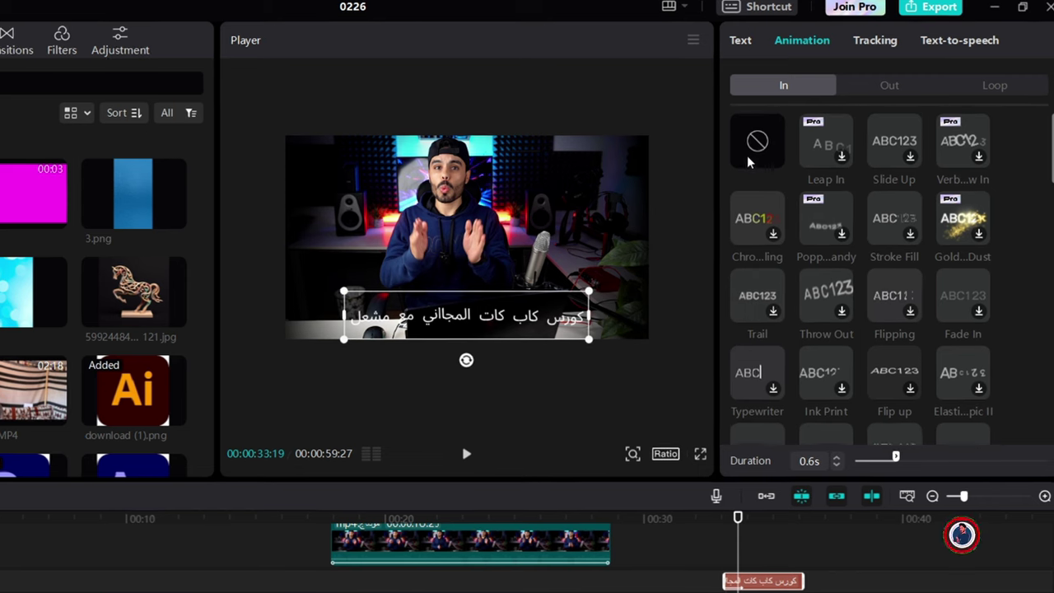
pyautogui.click(750, 161)
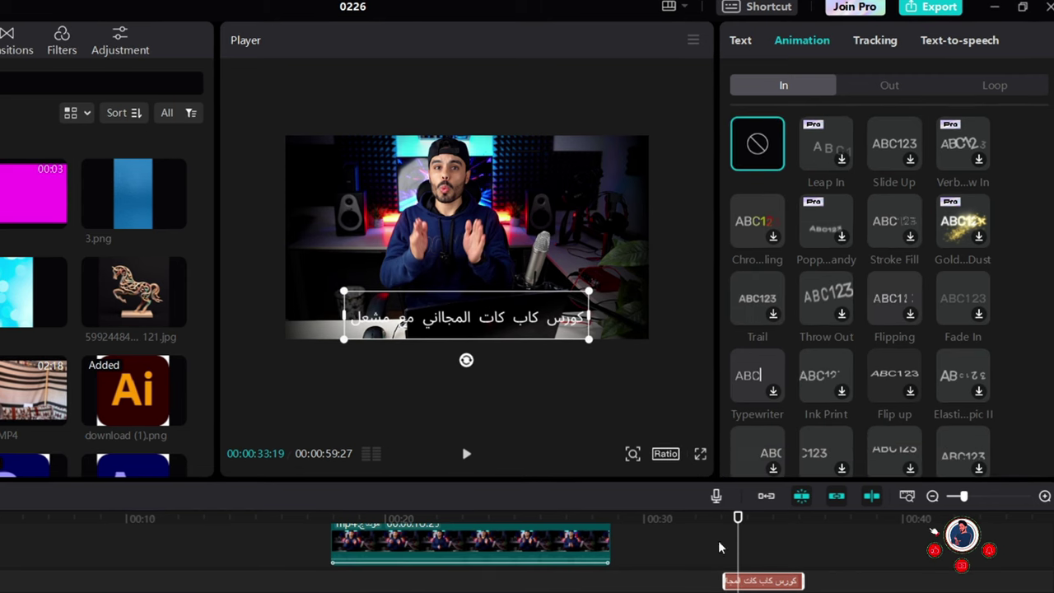
# Step: Apply the Flare Loop animation to the text, lengthen its clip to about 39 s on the timeline, and play it back
pyautogui.click(986, 87)
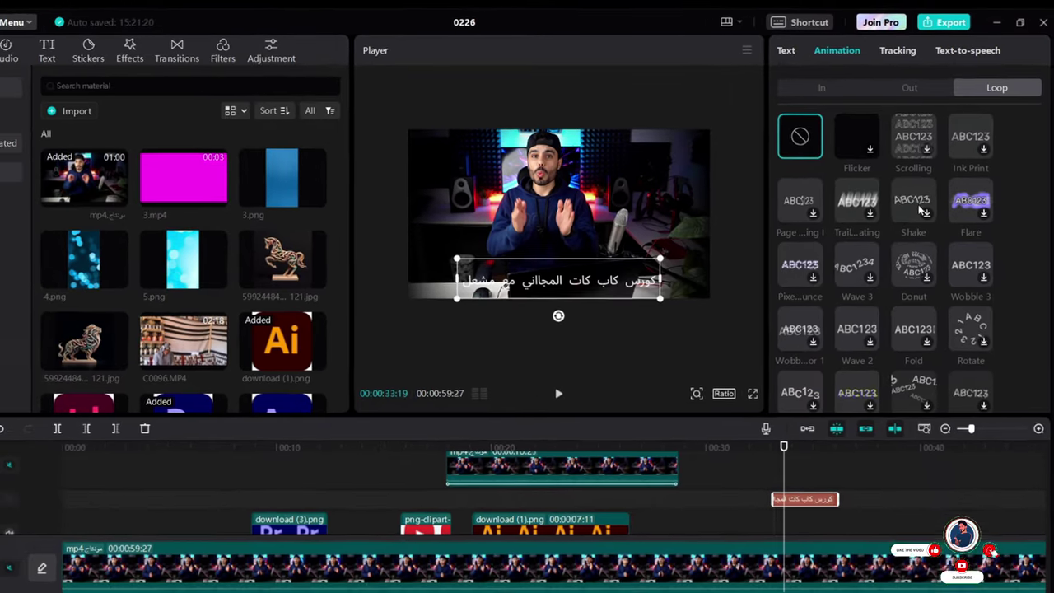
pyautogui.scroll(-1, 898, 234)
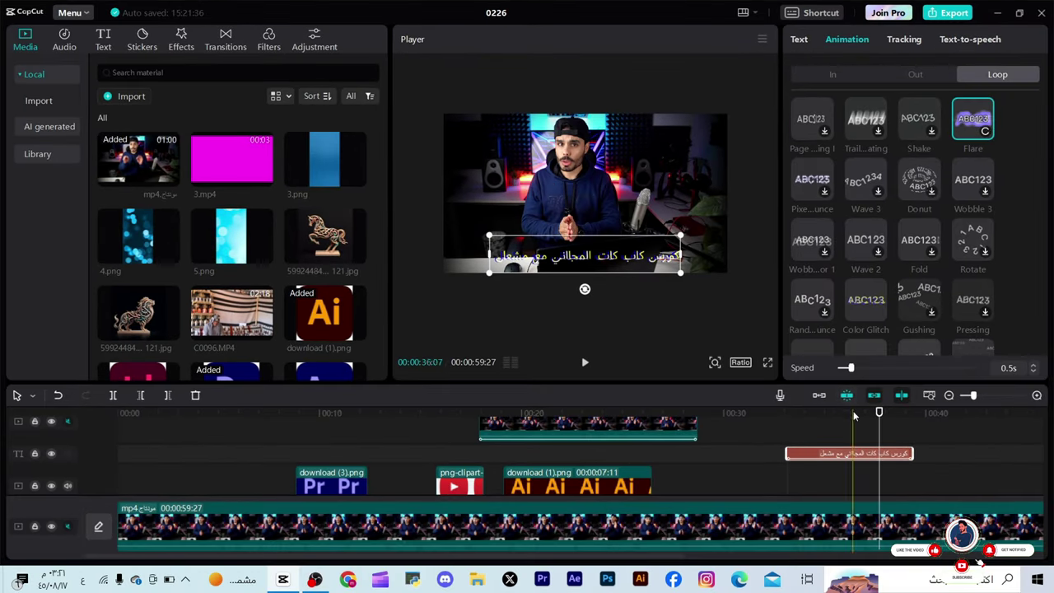
pyautogui.moveTo(876, 423); pyautogui.dragTo(800, 435)
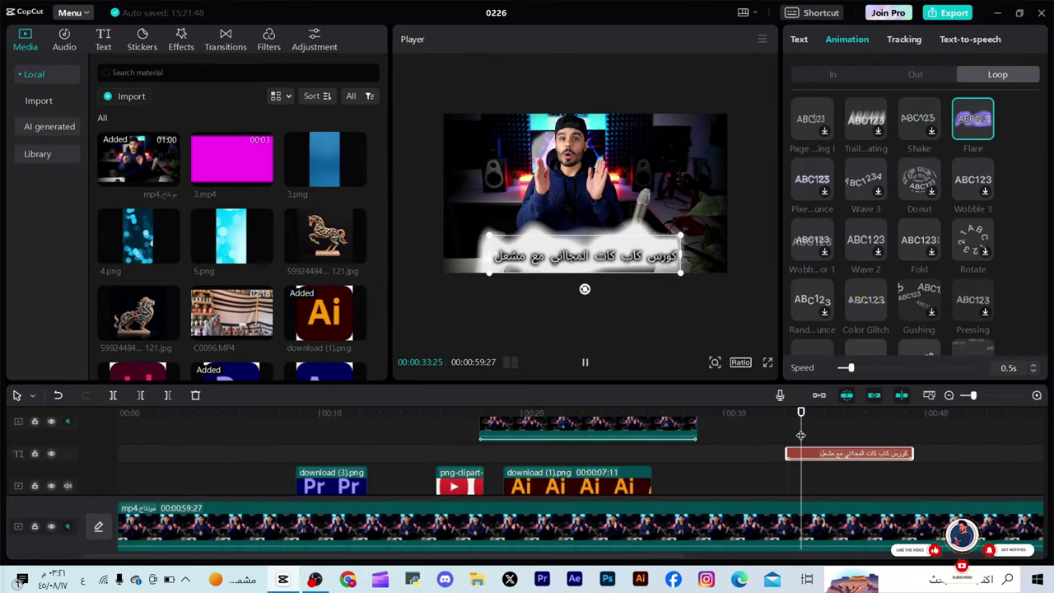
pyautogui.press('space')
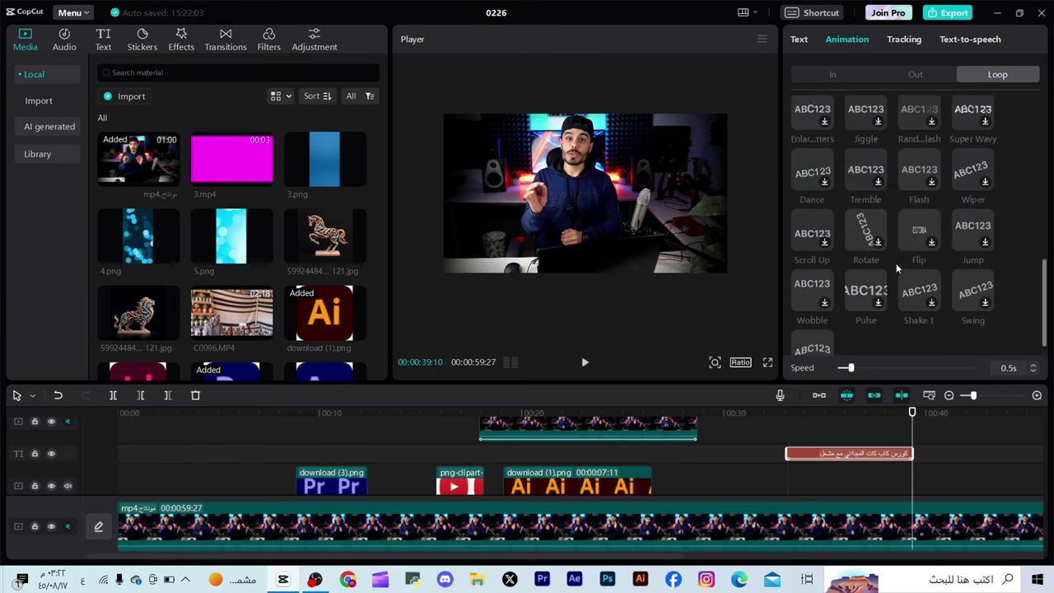
pyautogui.scroll(-1, 909, 264)
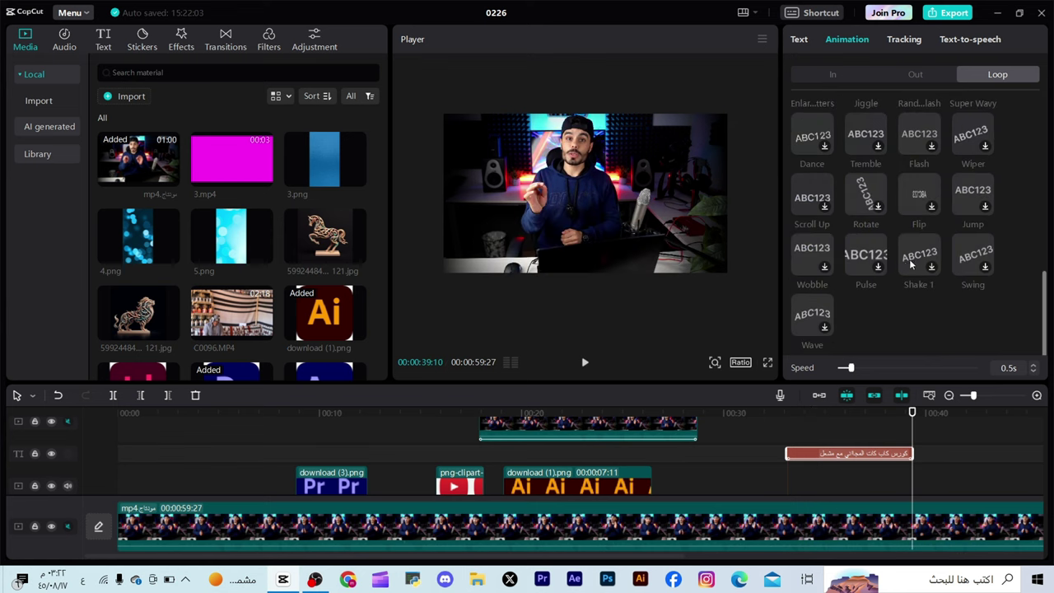